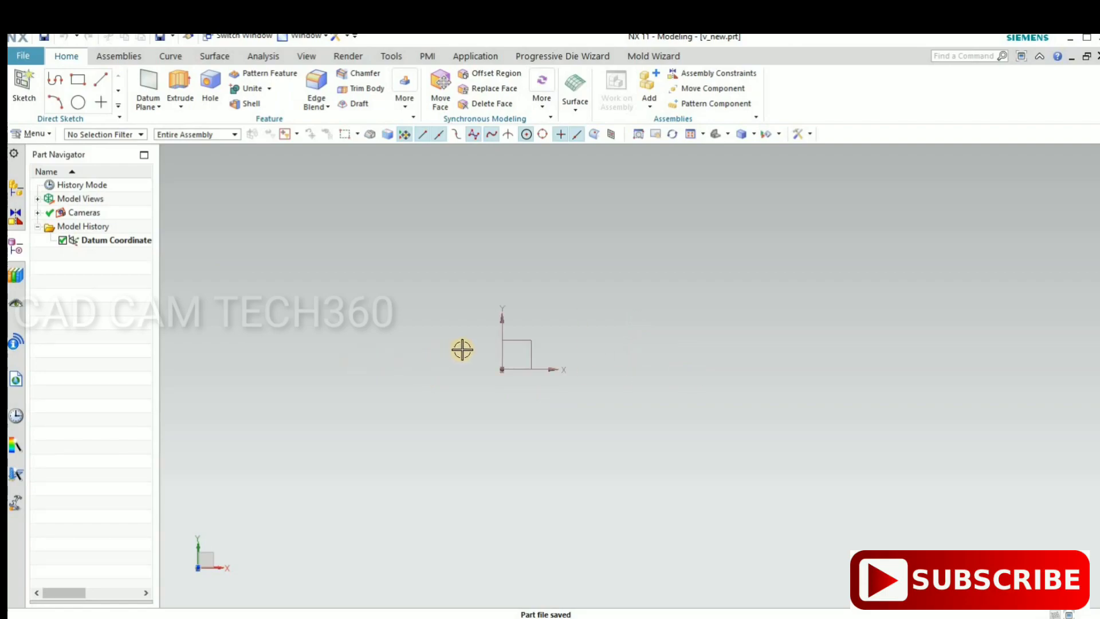
Create Sketch (1) on the datum CSYS's XY plane.
shift+middle_drag(364, 361, 548, 403)
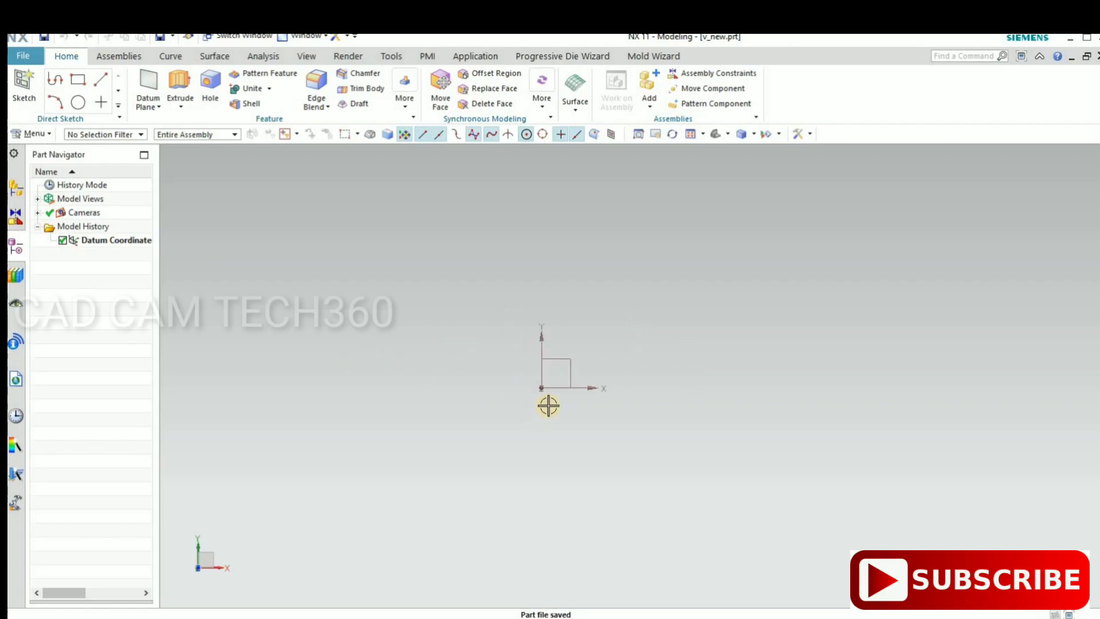
click(25, 84)
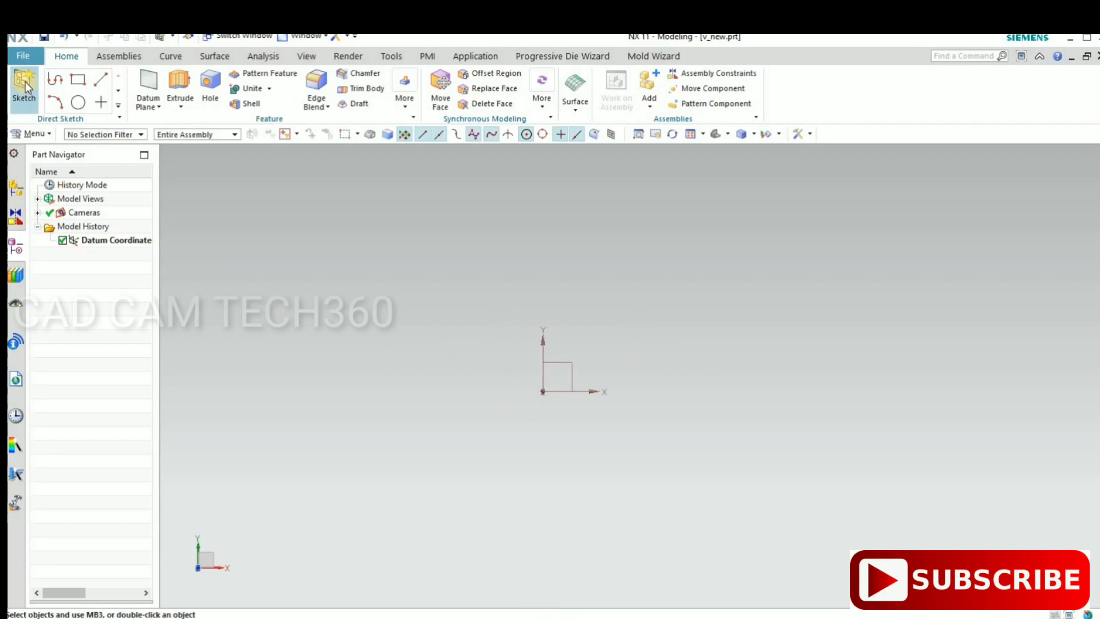
click(569, 360)
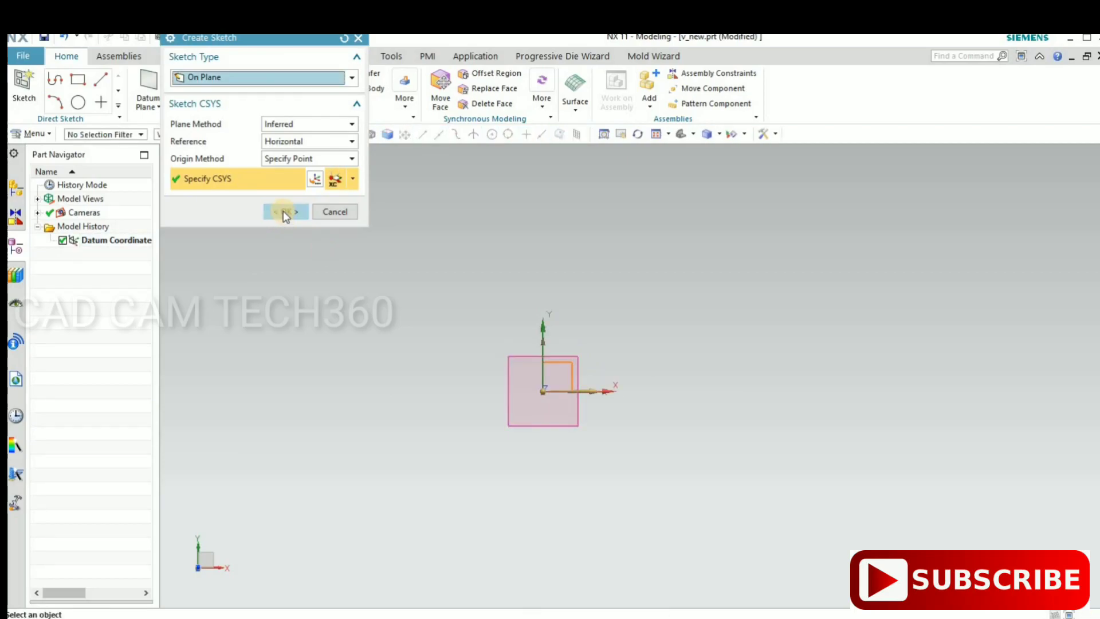
click(282, 211)
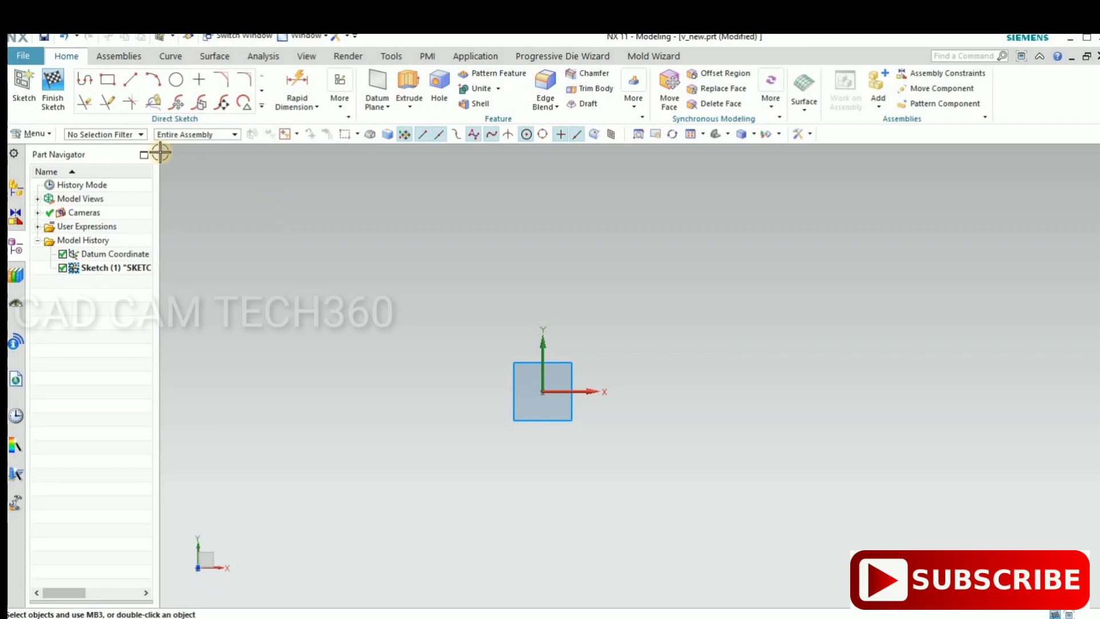
Draw a V of two lines, 78 and 67.5 long.
click(129, 81)
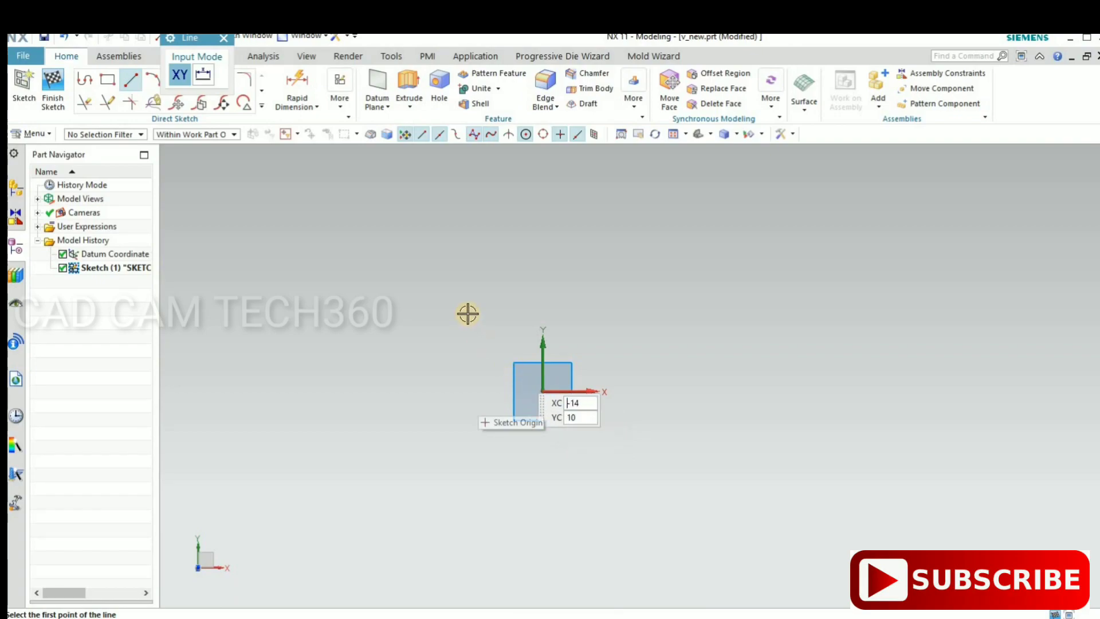
click(397, 186)
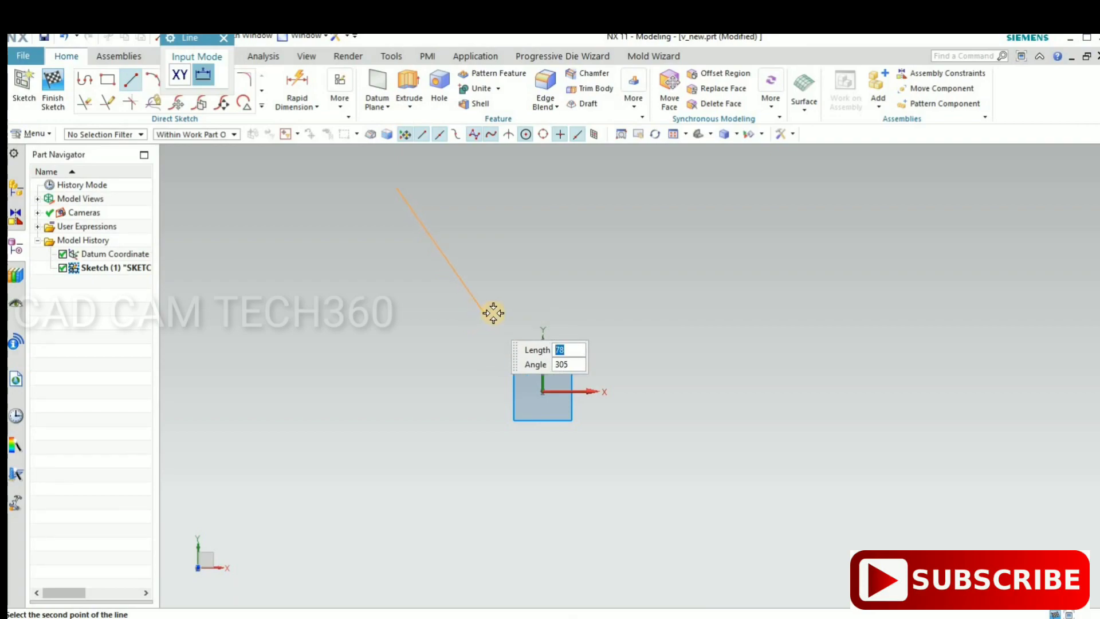
key(Return)
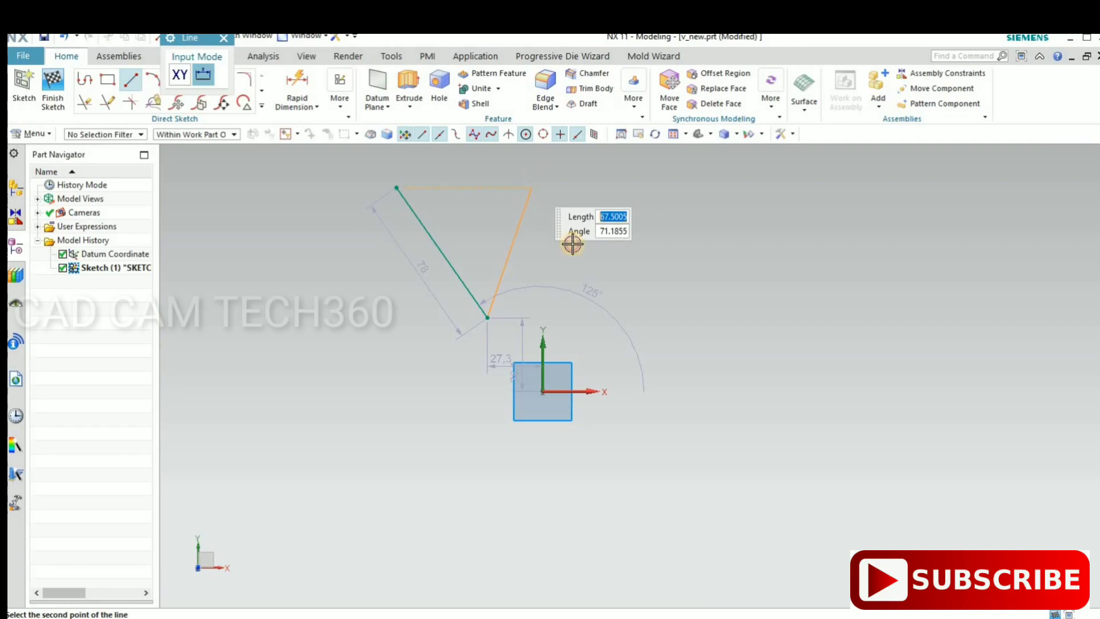
key(Return)
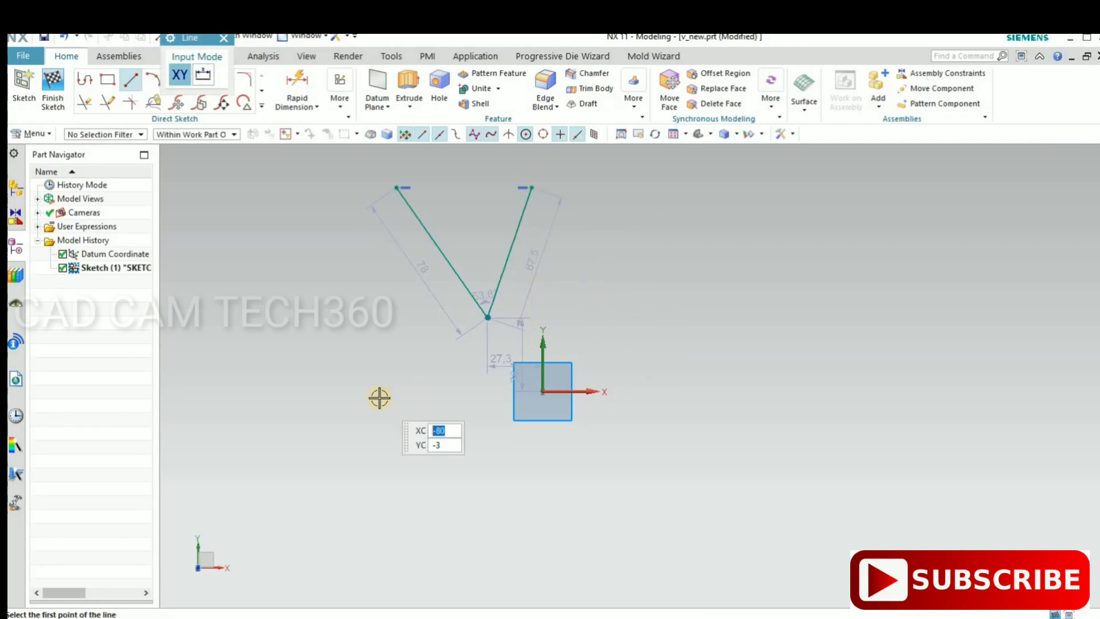
key(Escape)
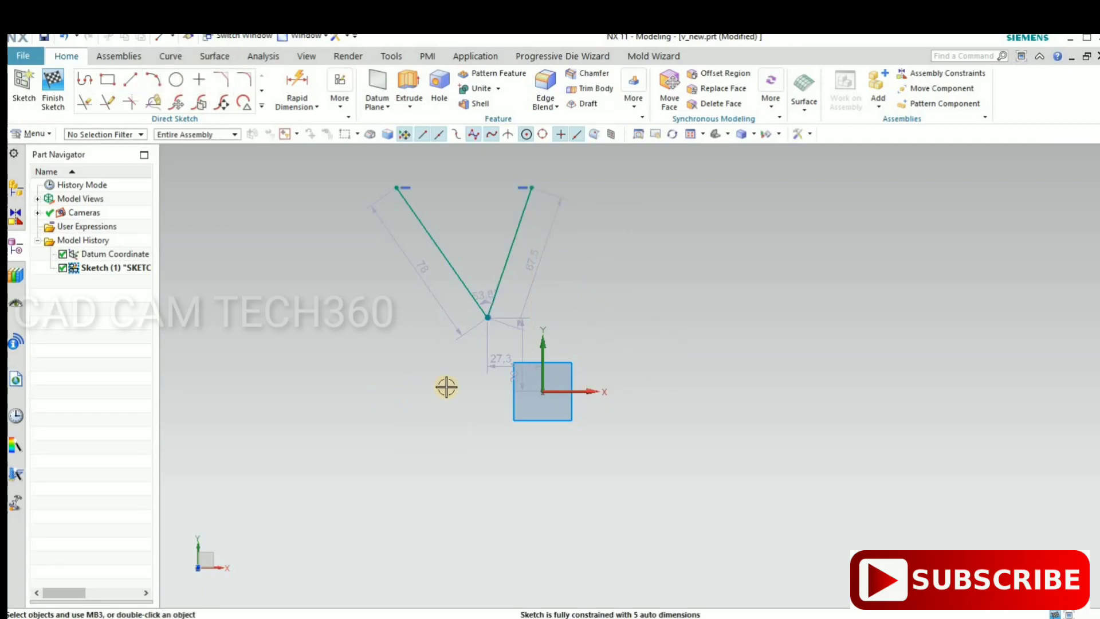
Constrain the V's bottom vertex onto both the horizontal and vertical sketch axes.
click(454, 384)
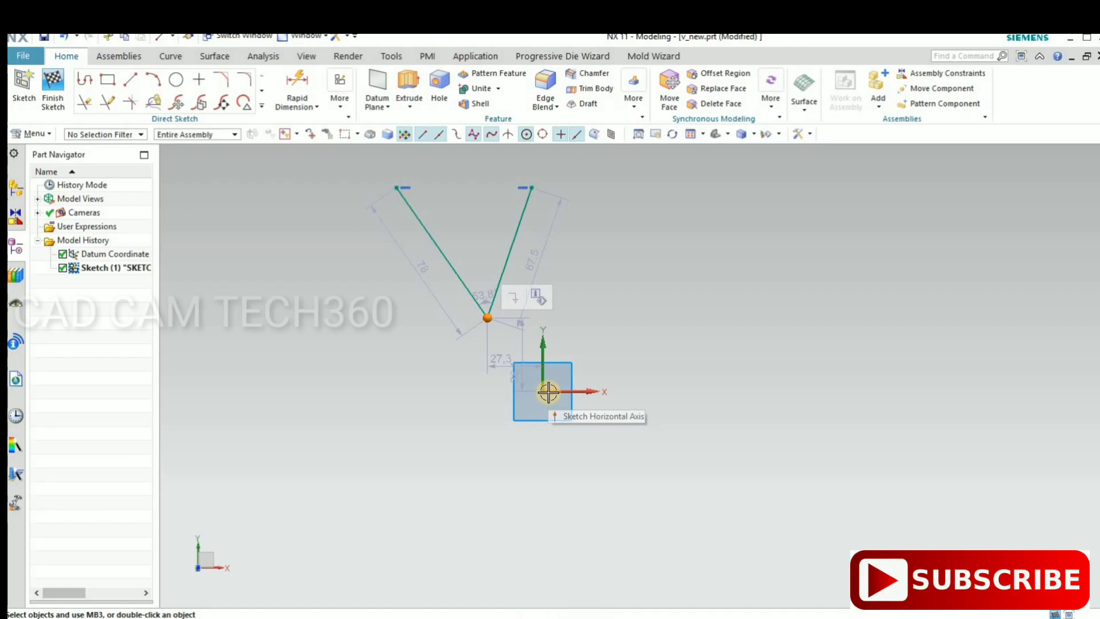
click(546, 392)
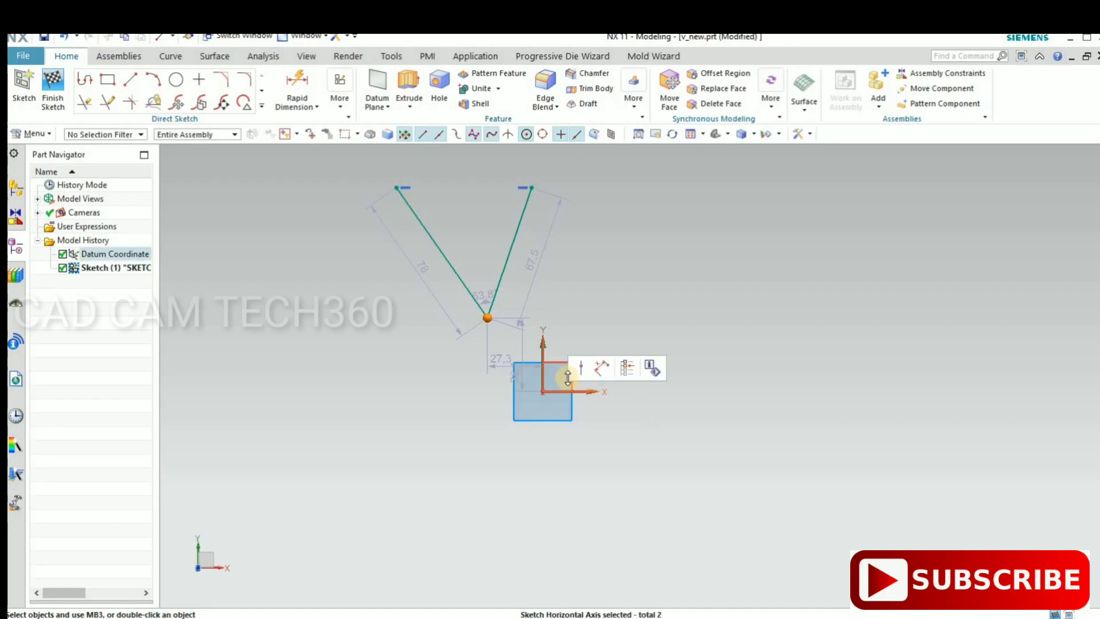
click(580, 369)
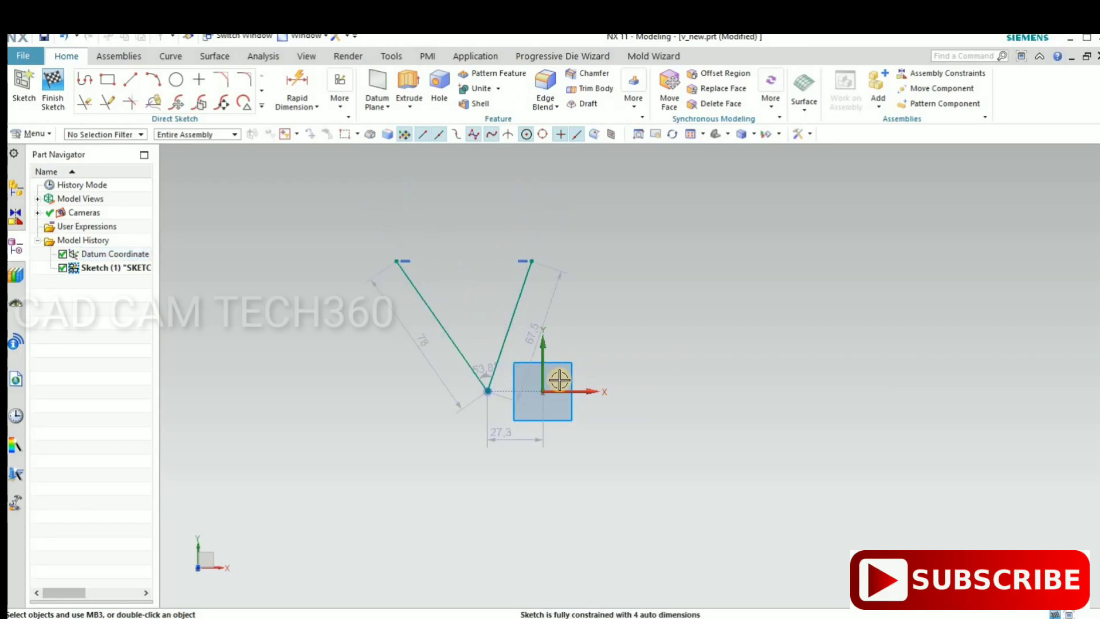
click(482, 394)
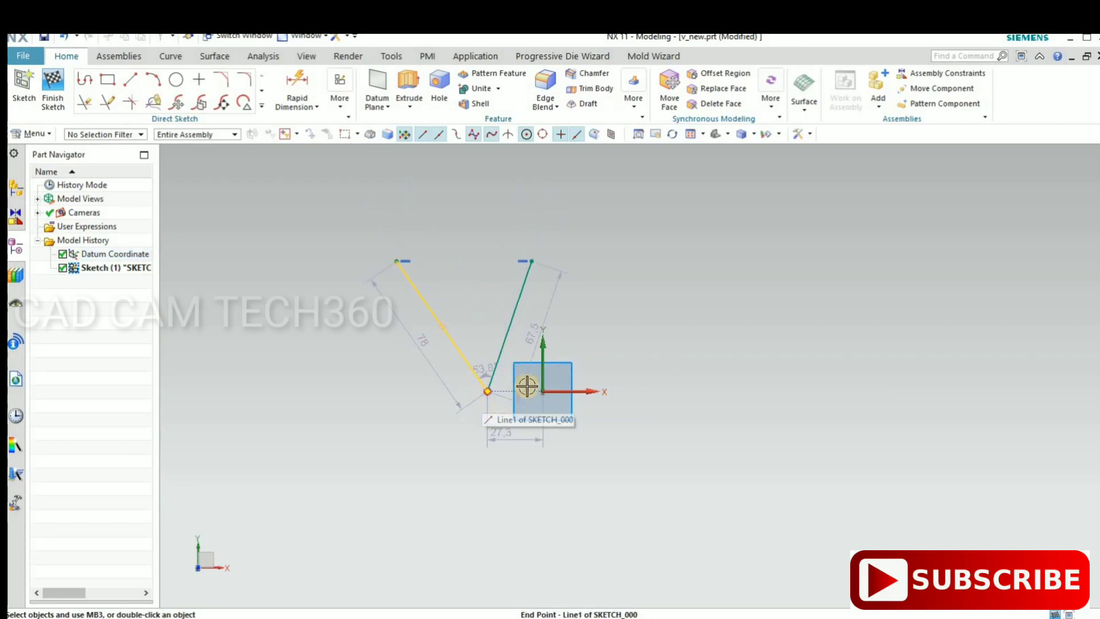
click(543, 348)
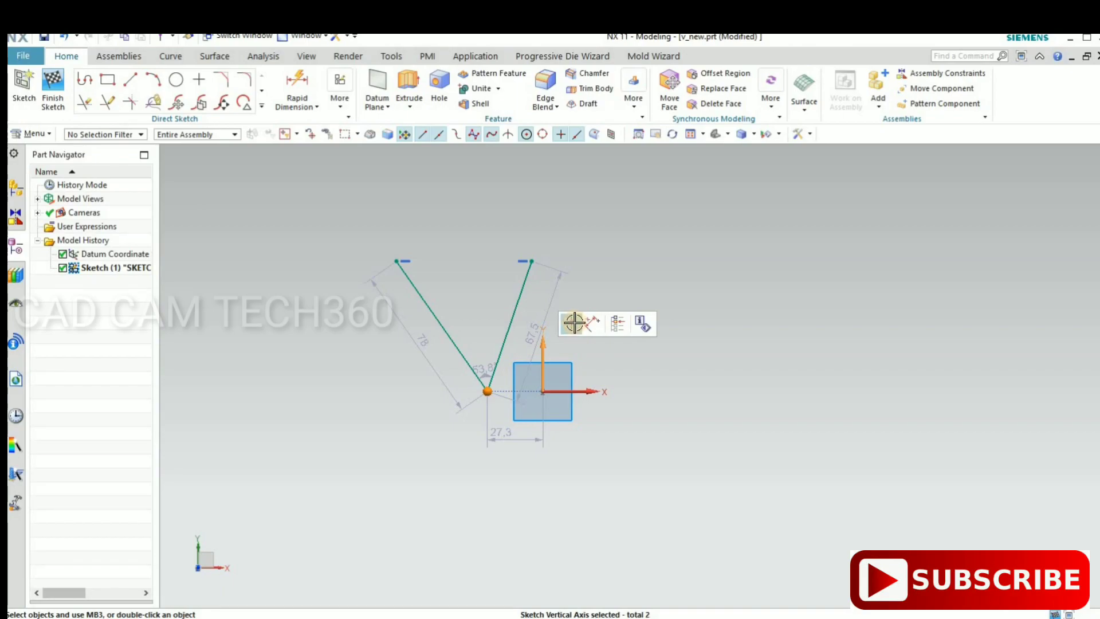
click(573, 322)
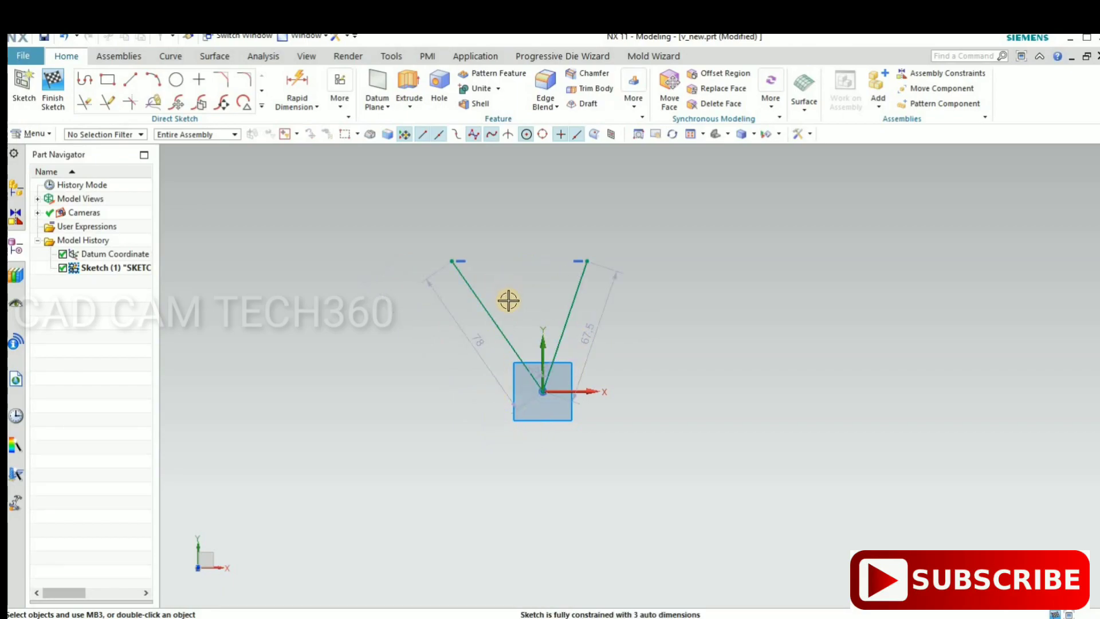
scroll(508, 300, up, 3)
click(300, 100)
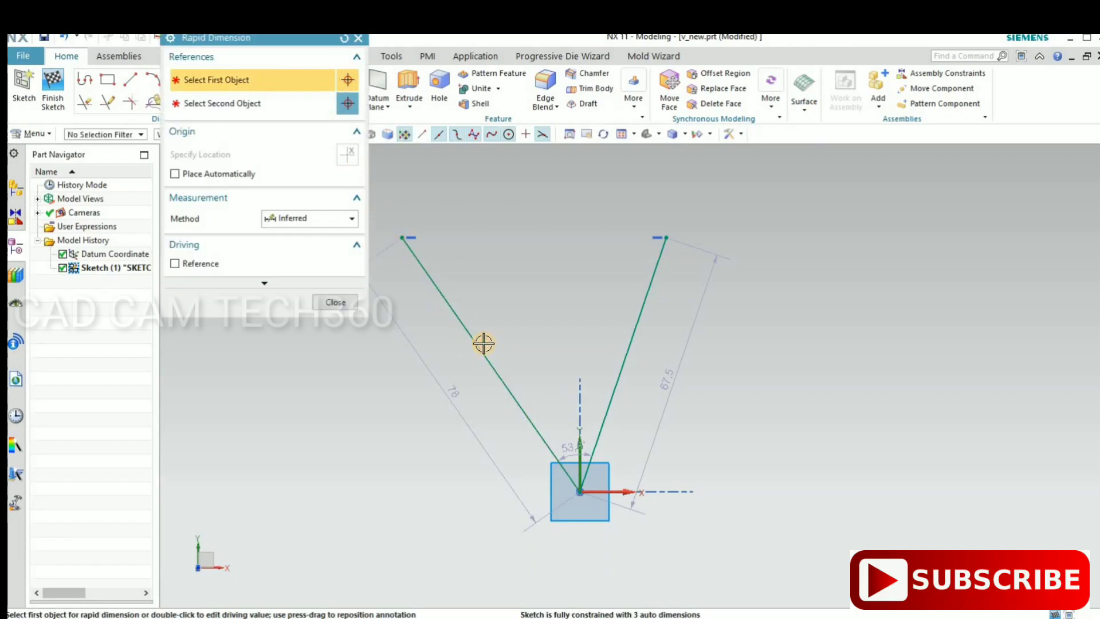
Dimension the angle between the V's two lines as 44.
click(484, 343)
click(634, 316)
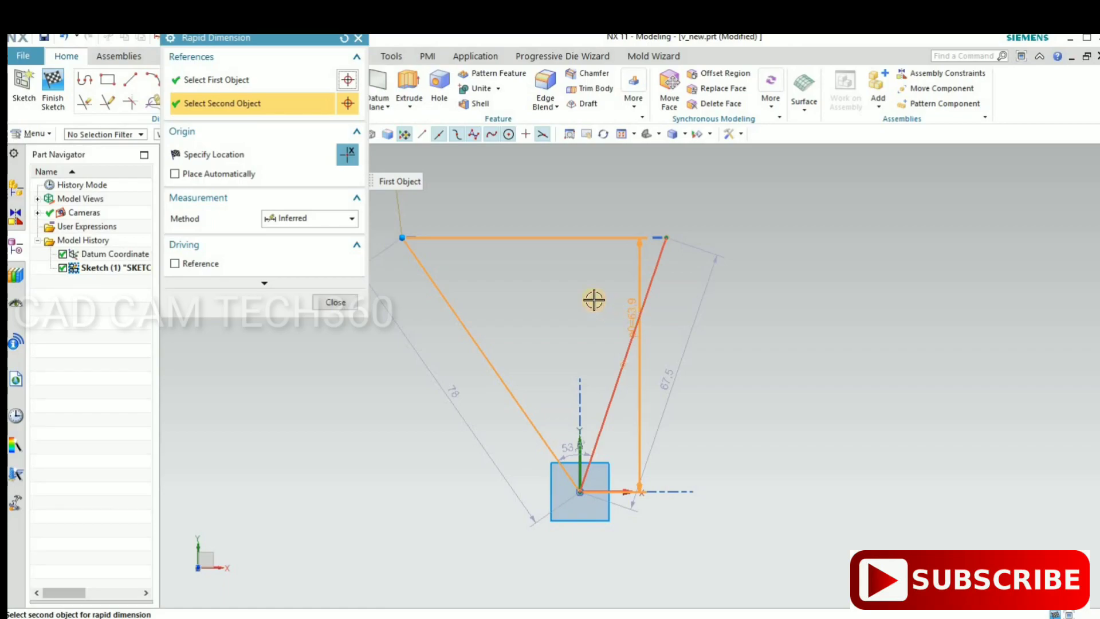
click(538, 345)
text(44)
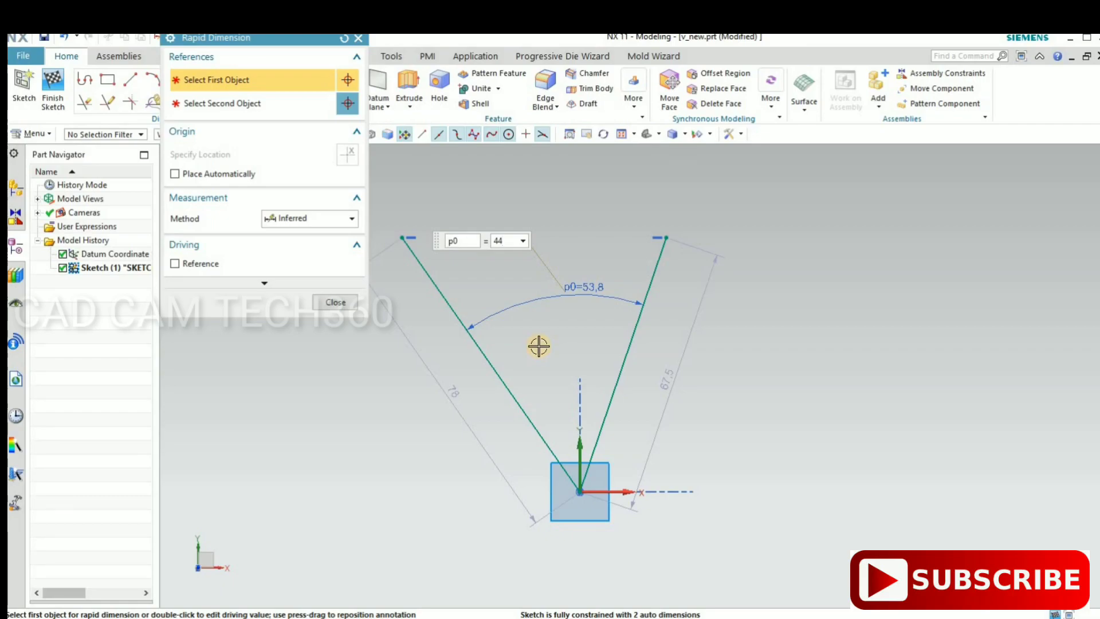
key(Return)
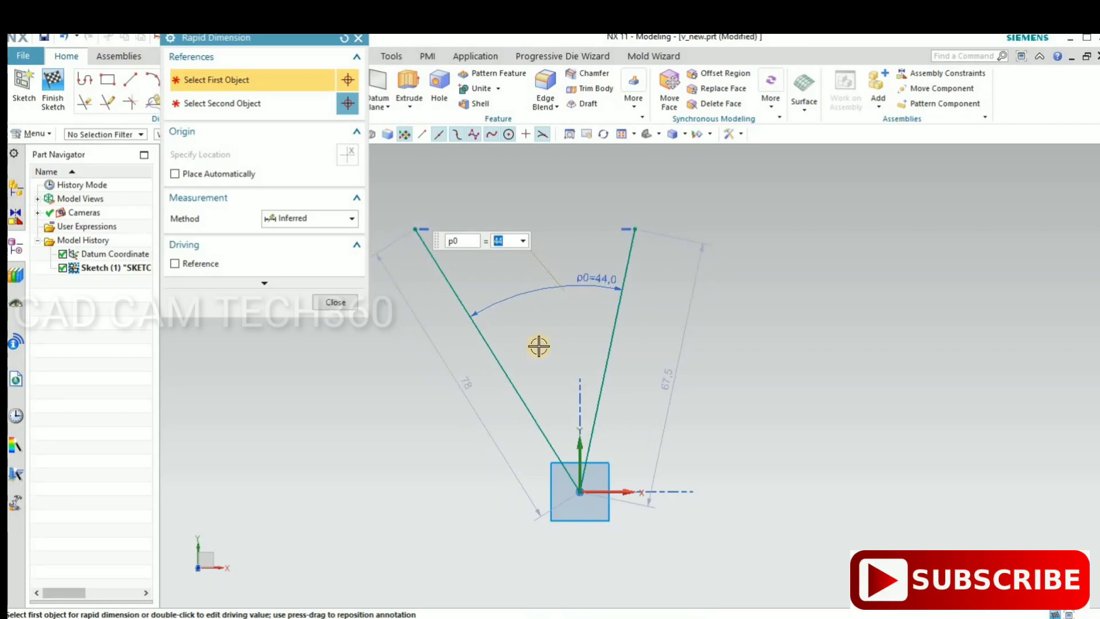
click(341, 299)
Set the left leg at 22° from the vertical axis.
click(295, 91)
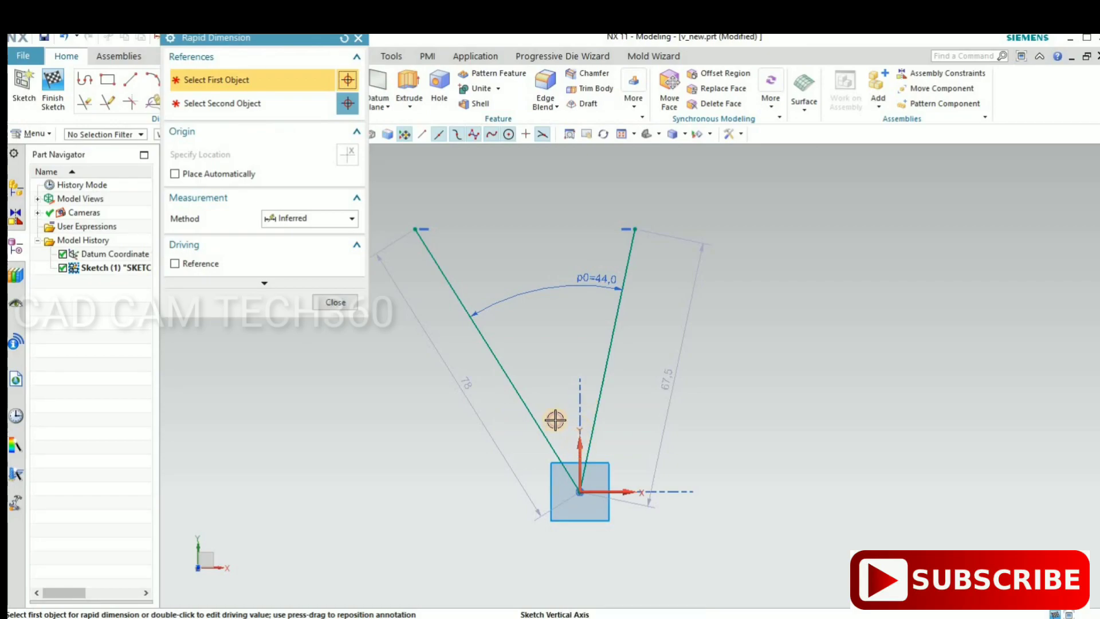
click(530, 397)
click(497, 359)
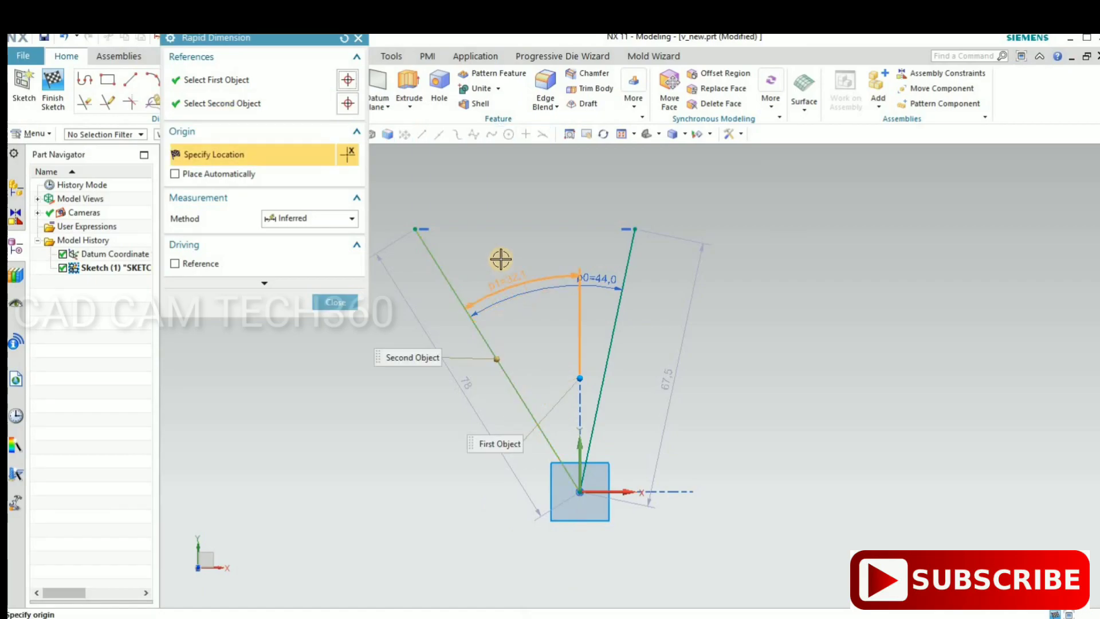
click(500, 258)
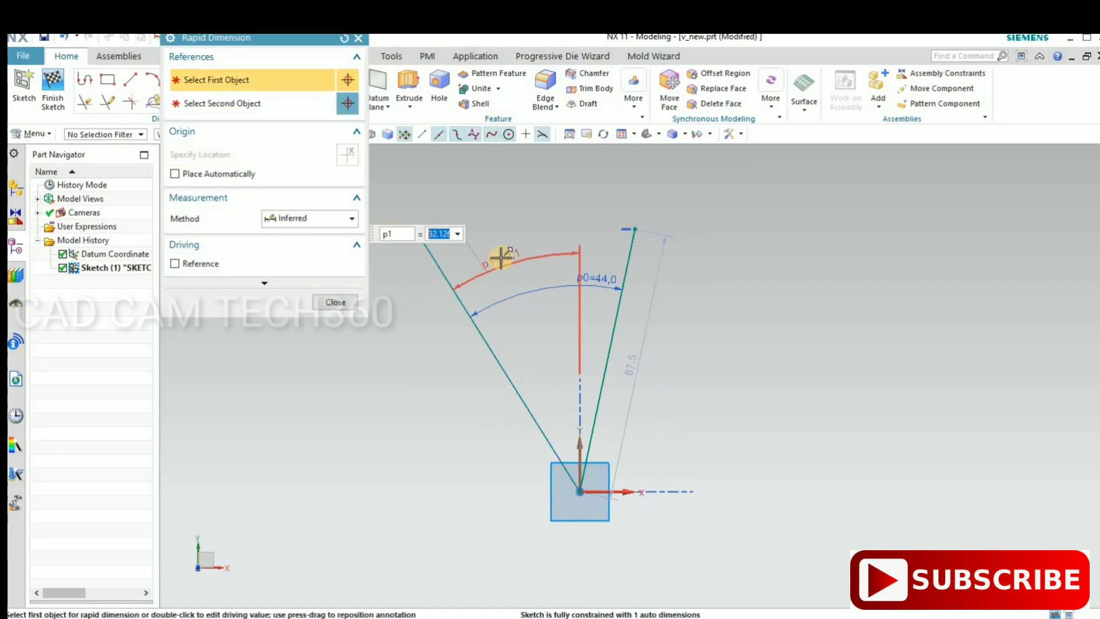
text(22)
key(Return)
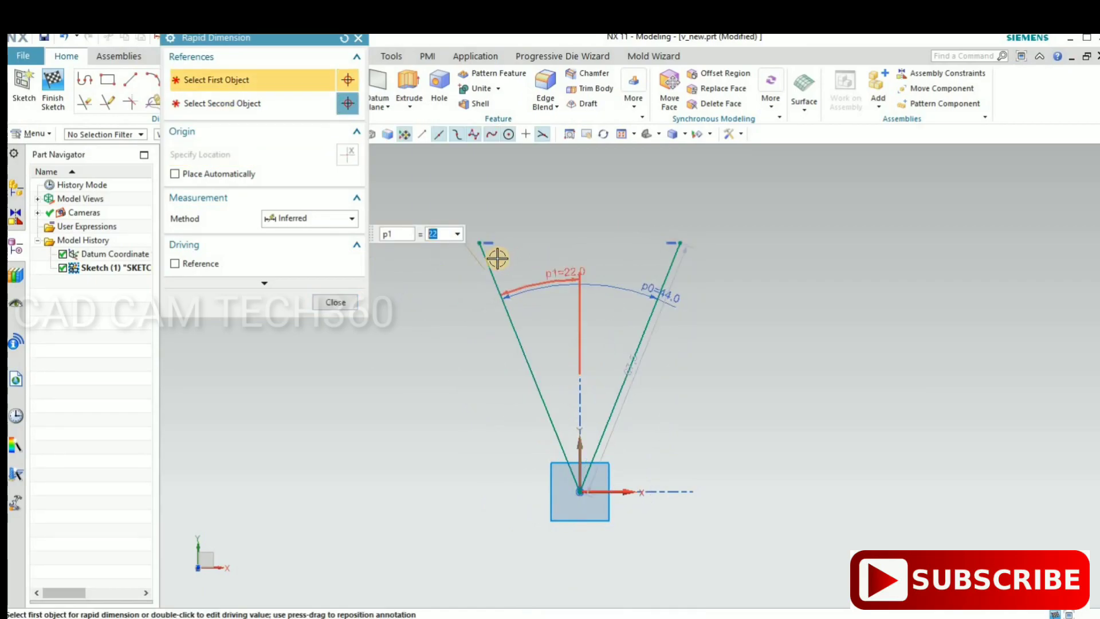
click(339, 299)
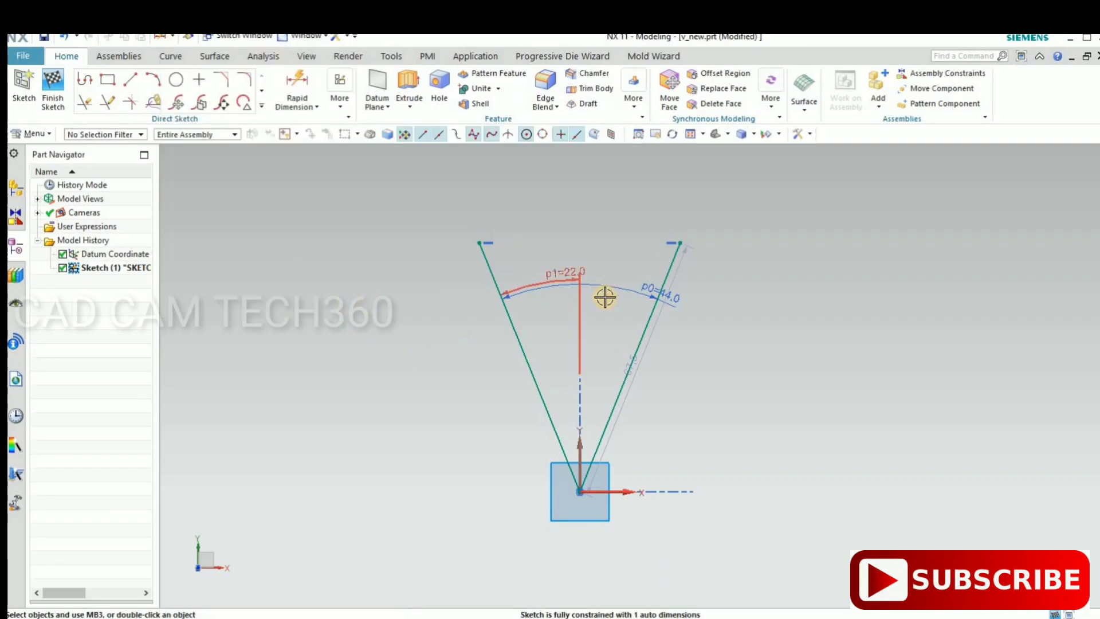
scroll(604, 296, up, 3)
scroll(604, 296, down, 2)
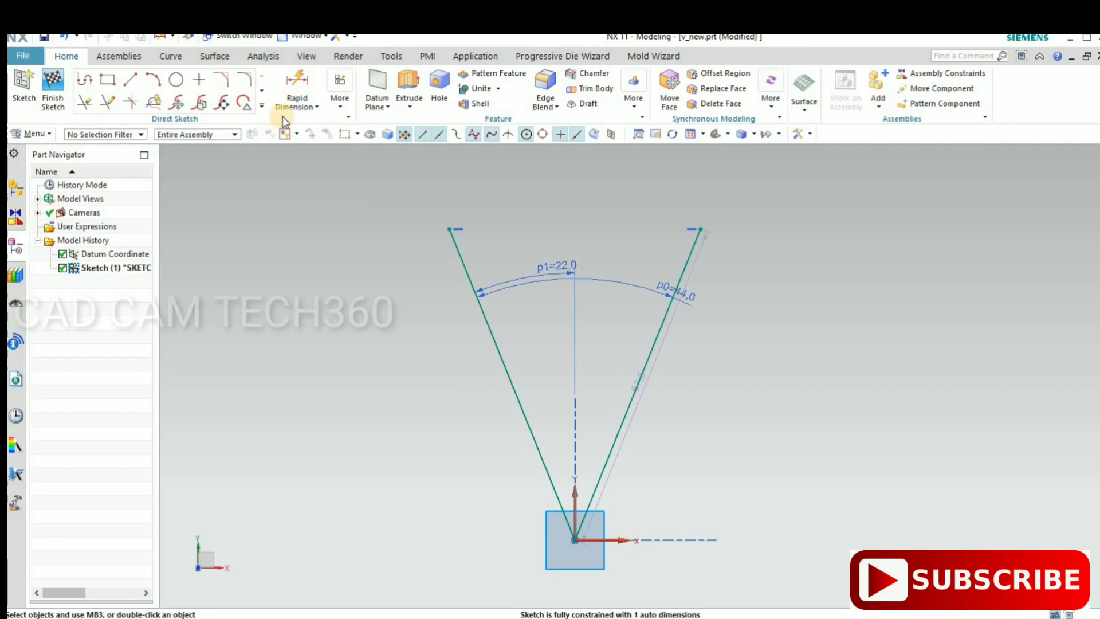
Dimension the V's vertical height as 35.
click(292, 91)
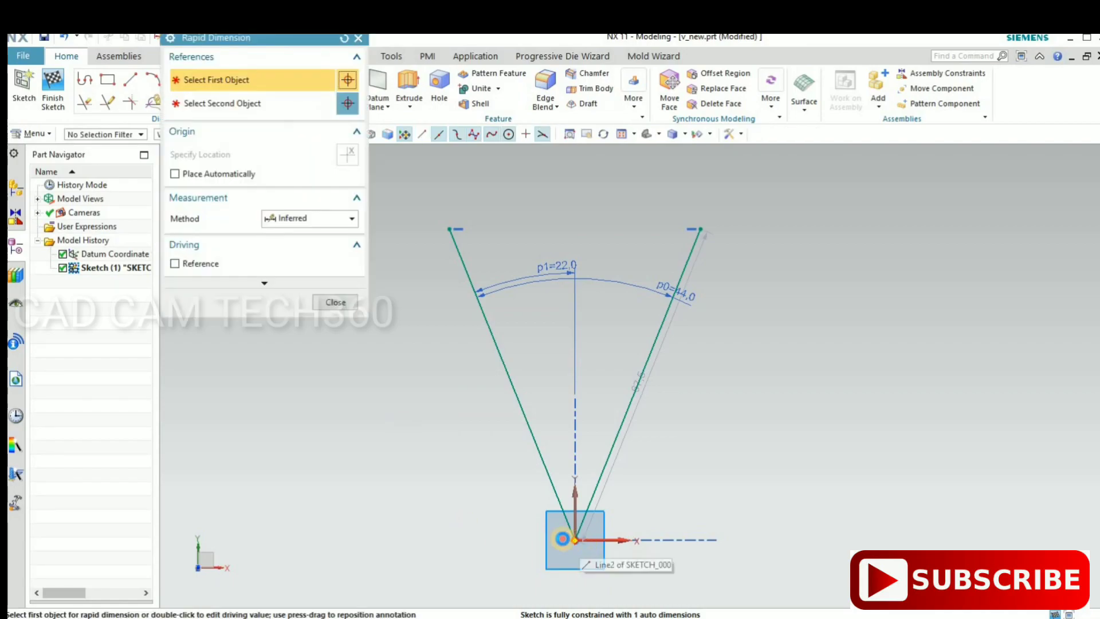
click(427, 227)
click(408, 344)
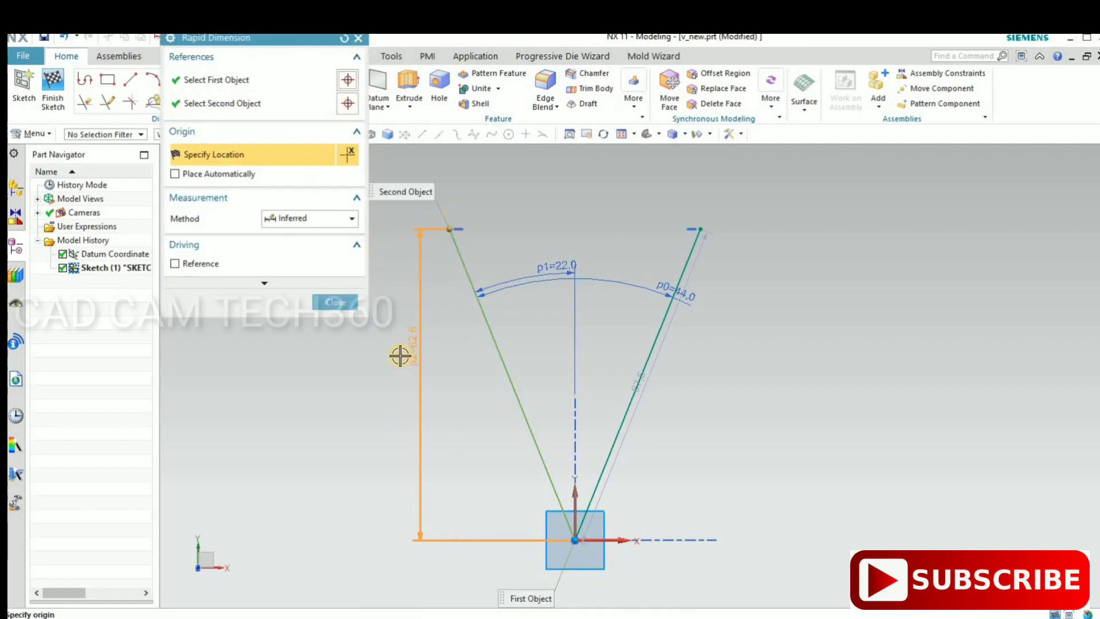
click(394, 365)
text(35)
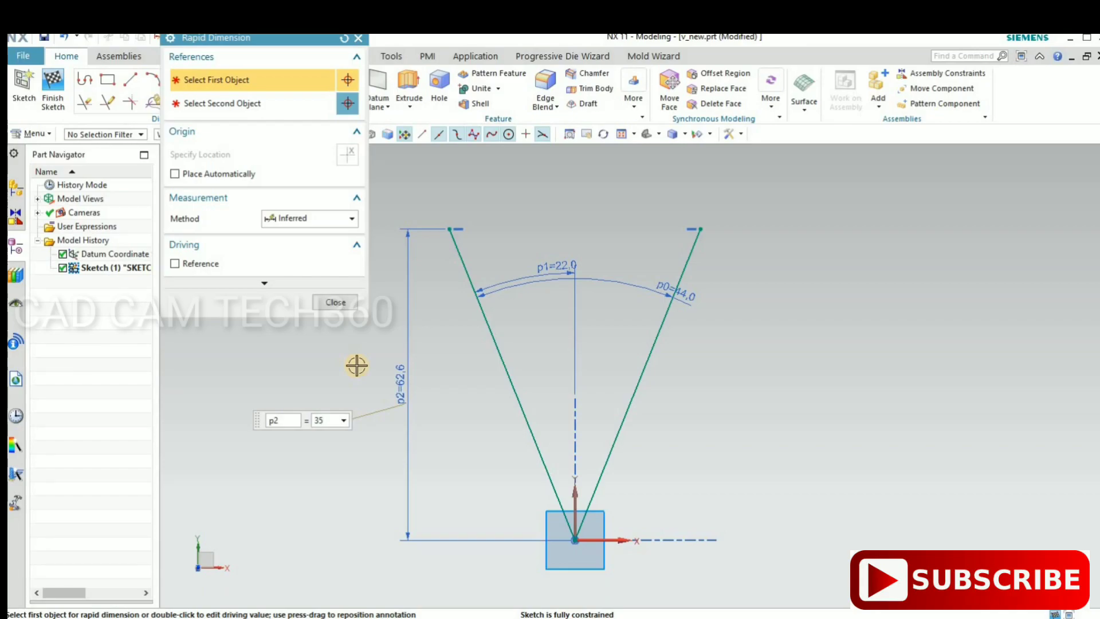
key(Return)
scroll(570, 351, down, 2)
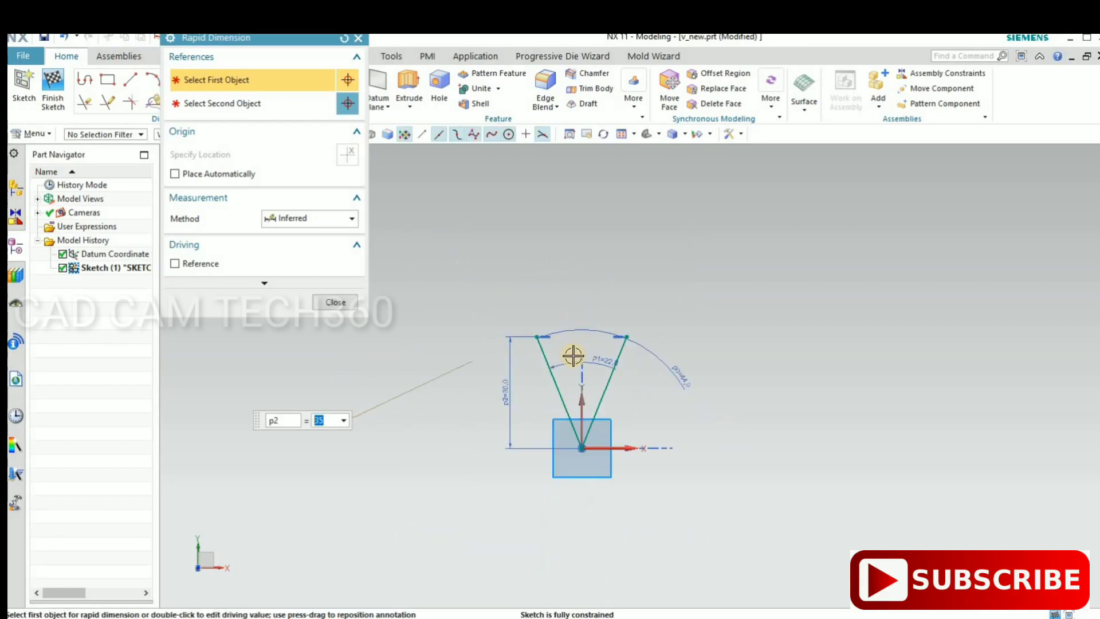
scroll(565, 388, up, 1)
scroll(565, 392, up, 1)
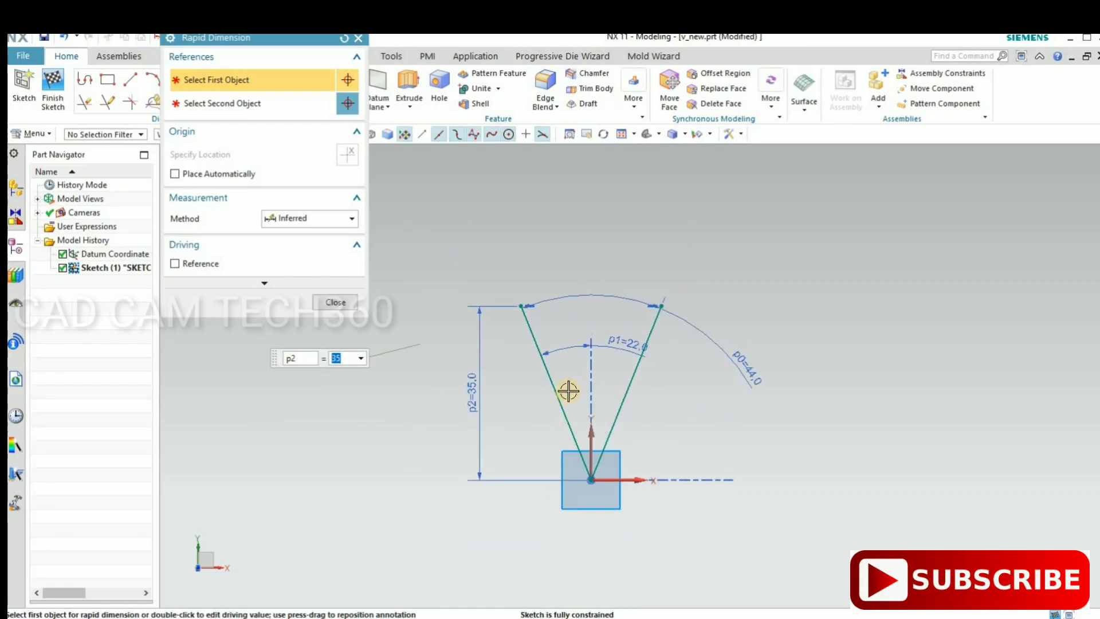
scroll(586, 384, up, 1)
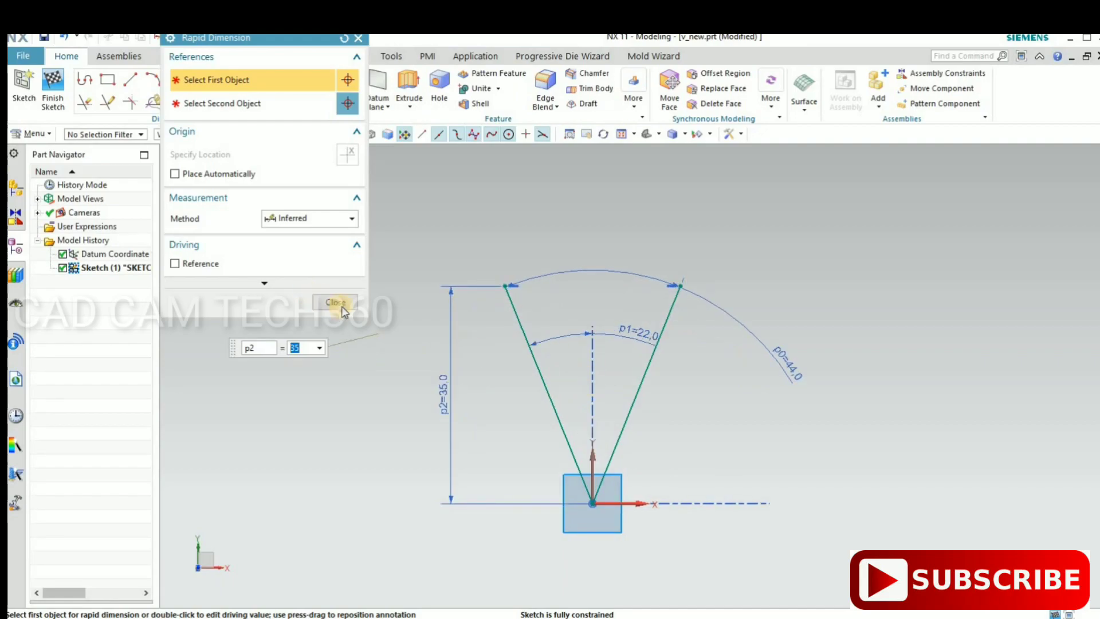
Draw horizontal flanges from the V's tops, 18 left and 15 right.
click(131, 79)
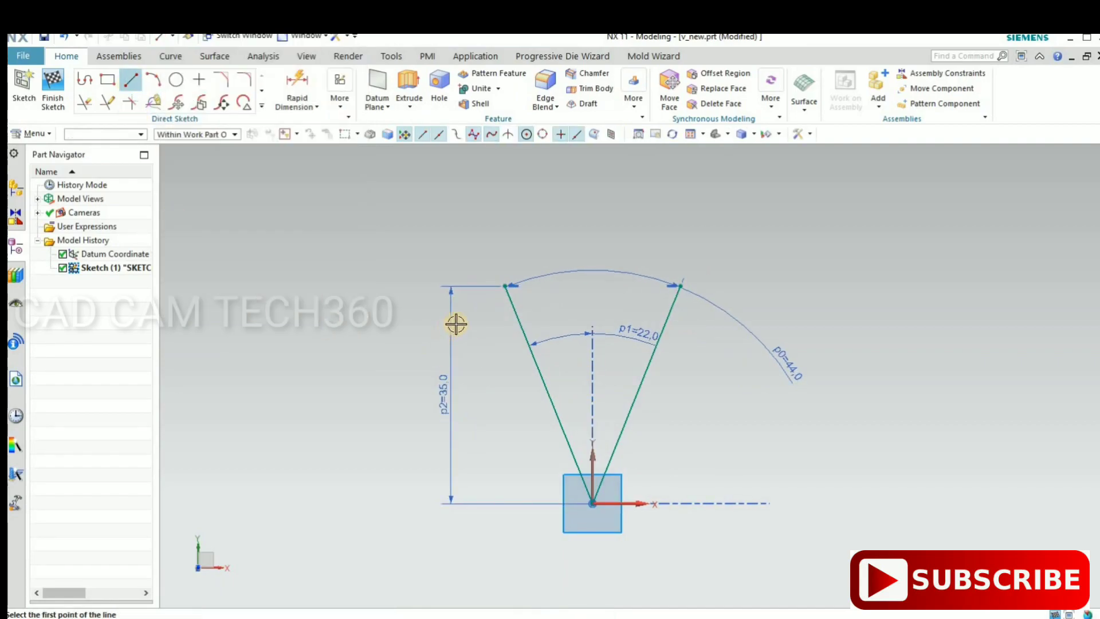
click(505, 285)
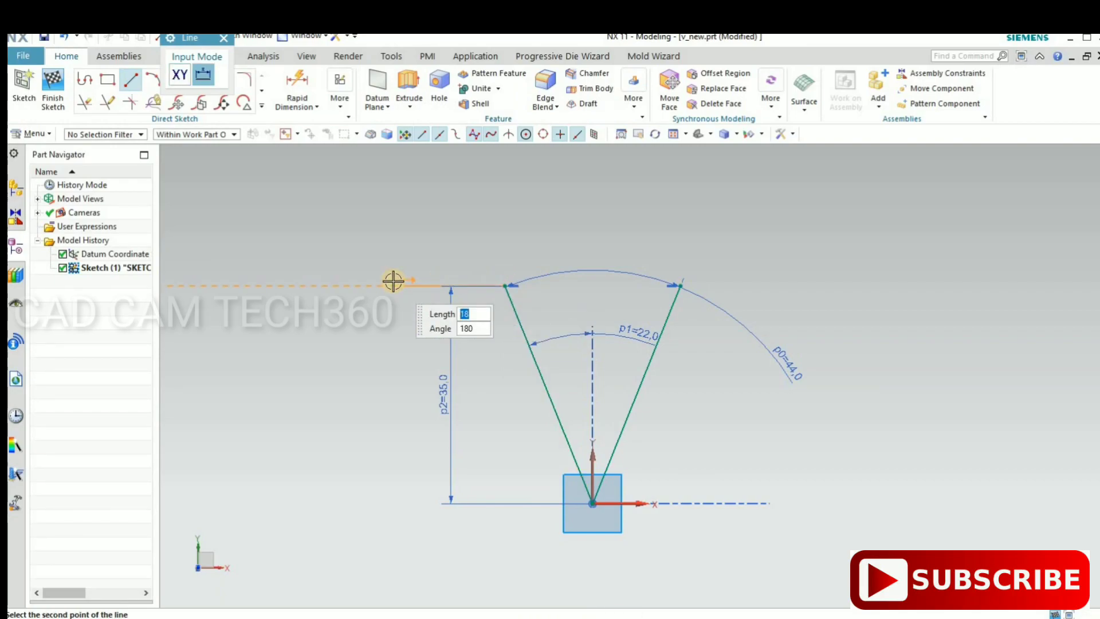
key(Return)
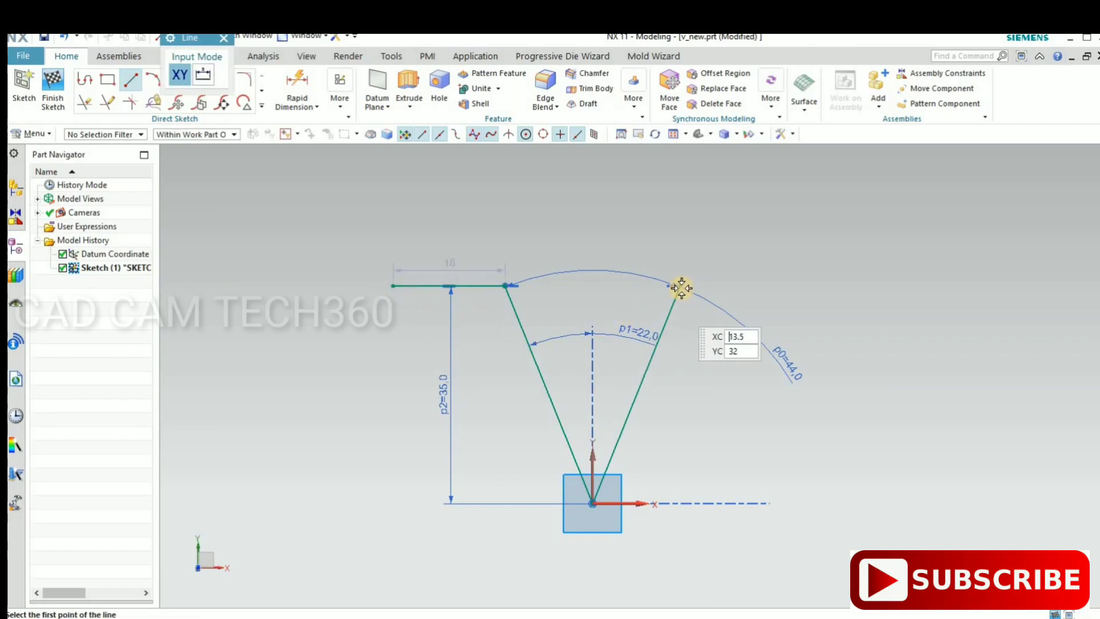
click(744, 287)
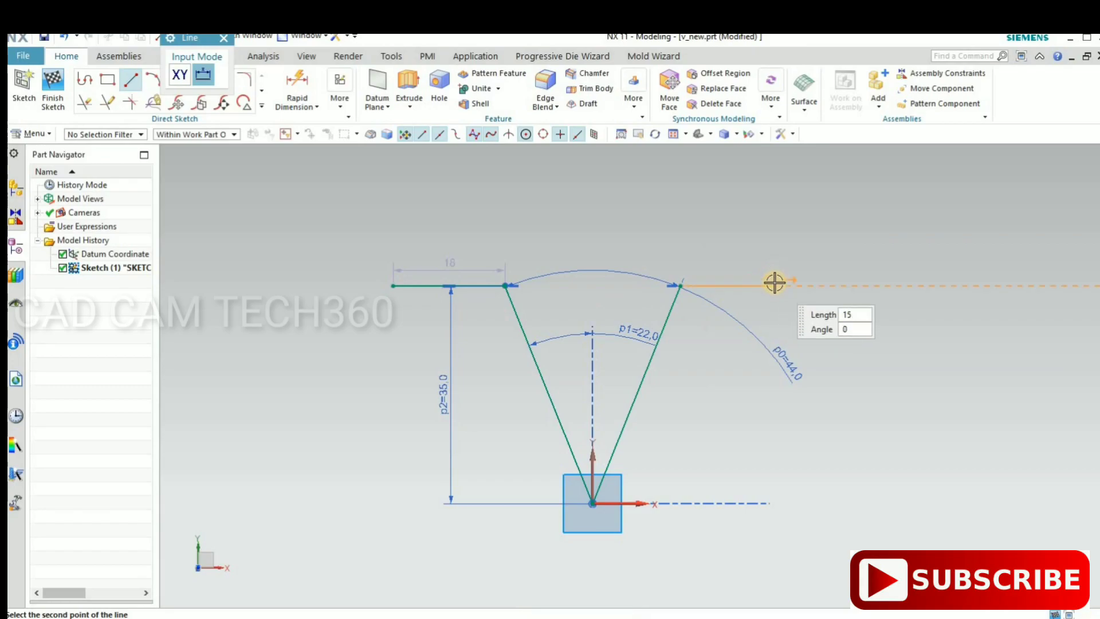
key(Return)
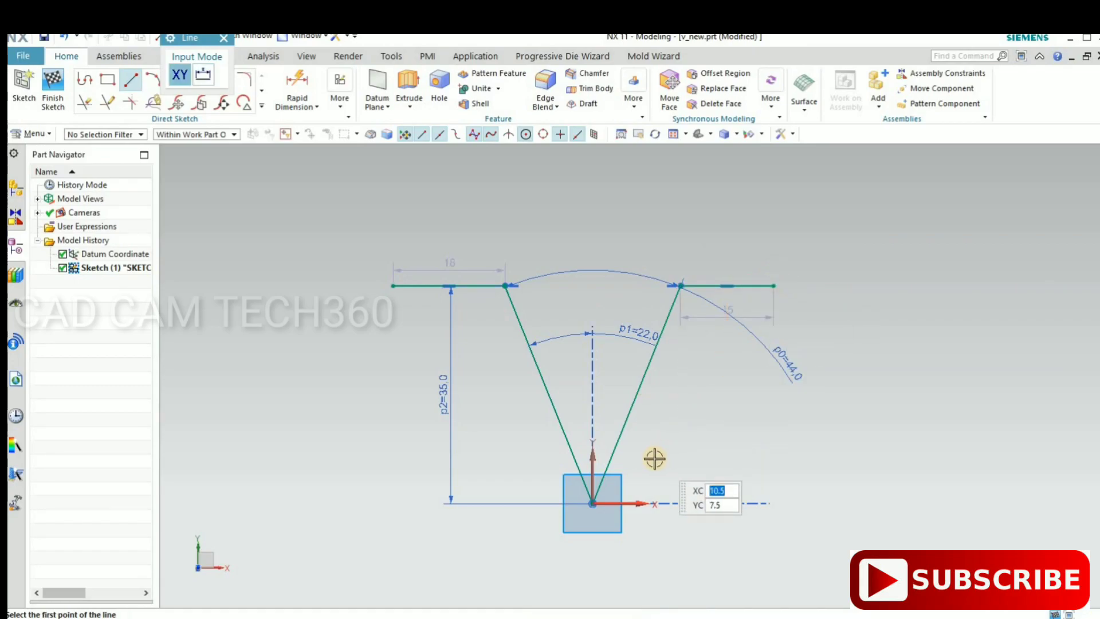
key(Escape)
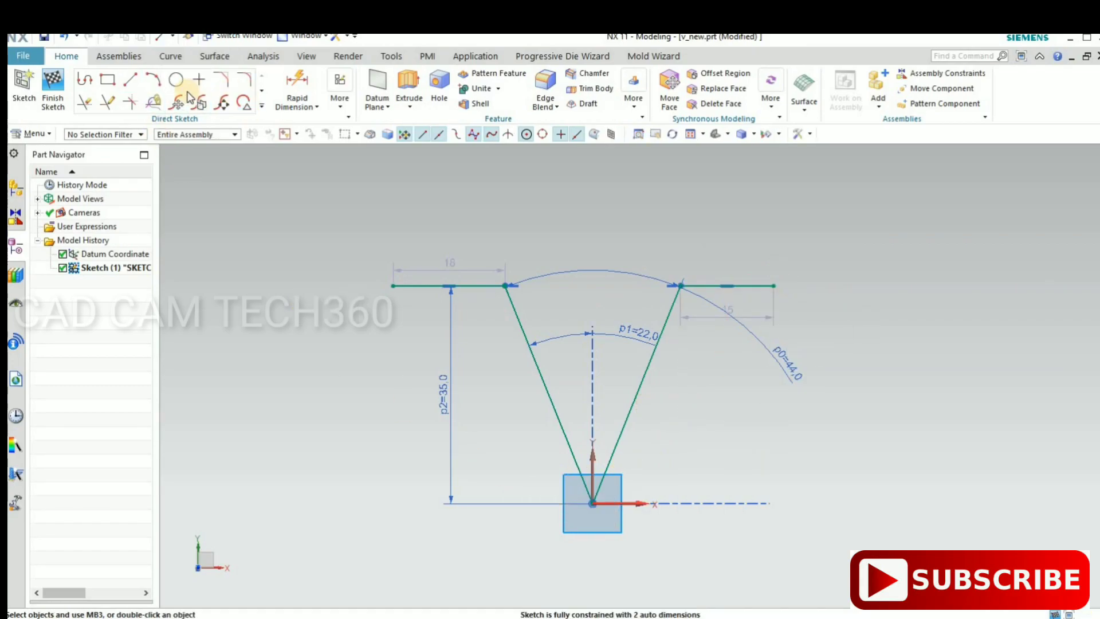
Draw a vertical centre line up from the sketch origin.
click(132, 80)
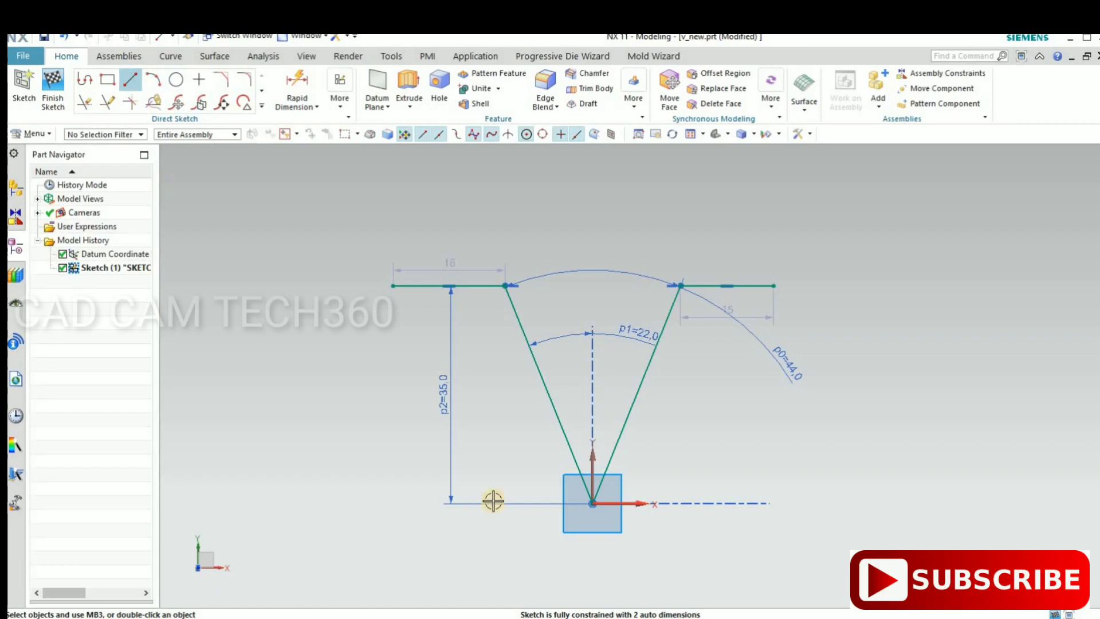
click(594, 506)
click(592, 185)
key(Escape)
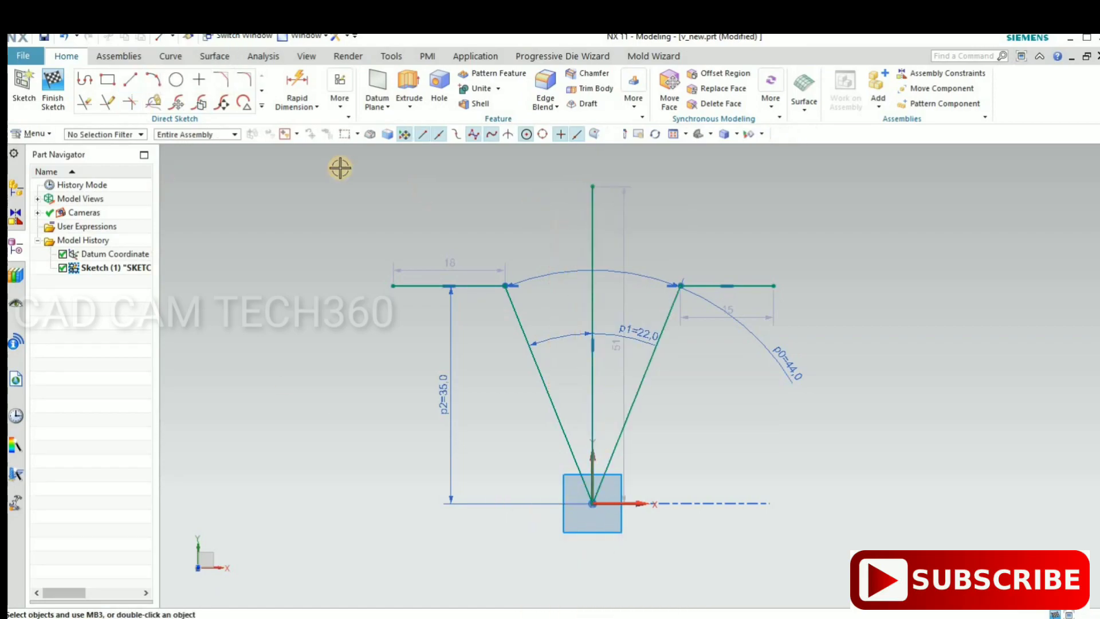
Offset the vertical centre line 25 mm to the right and 25 mm to the left.
click(261, 105)
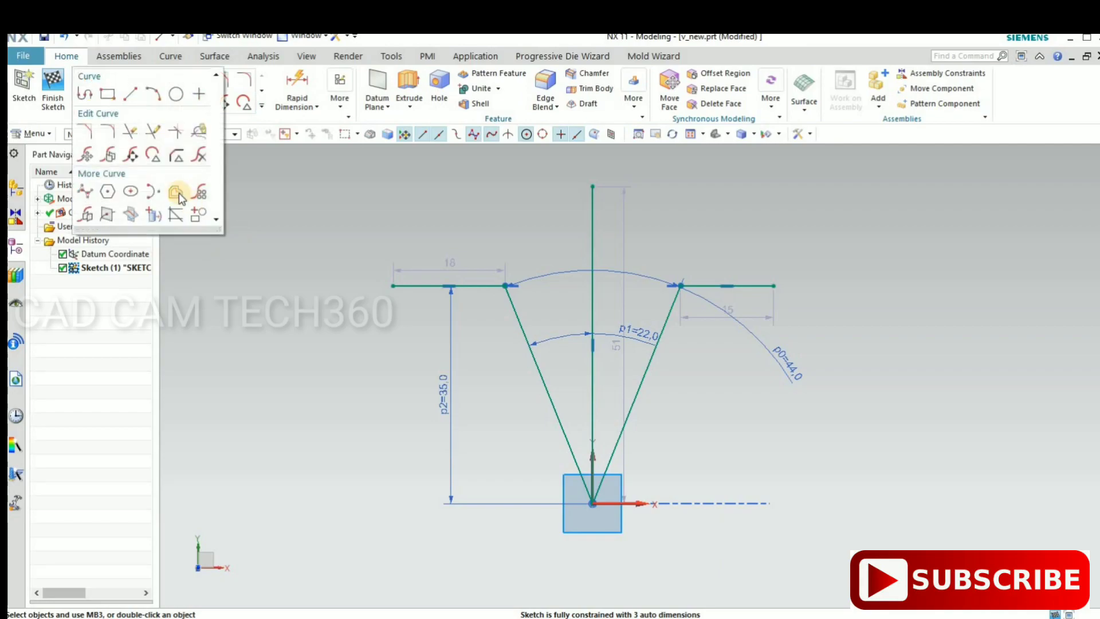
click(178, 192)
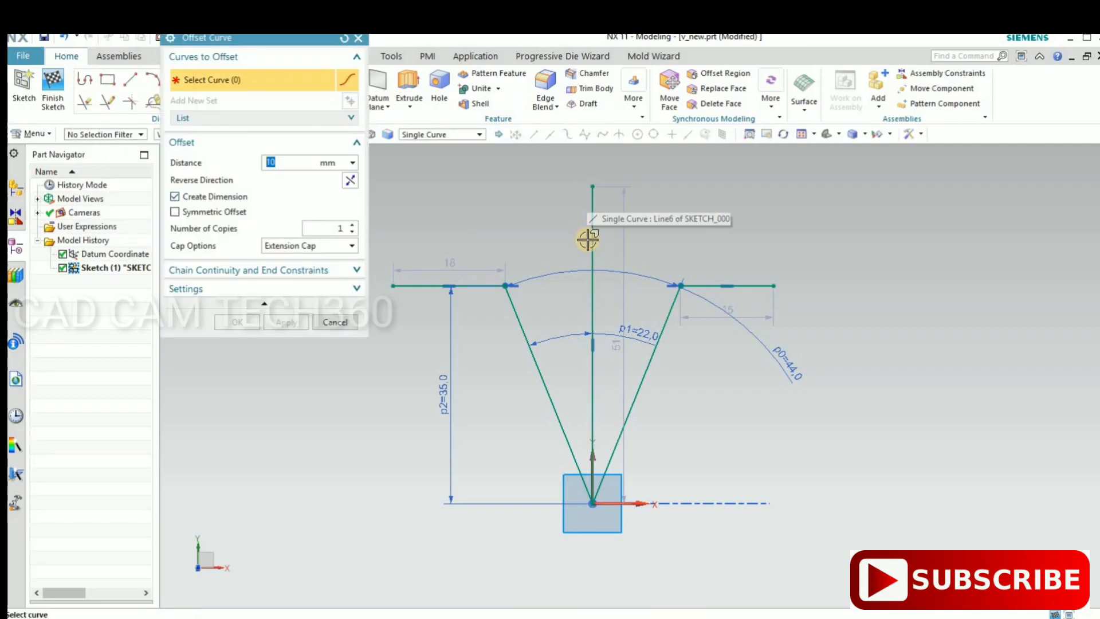
click(594, 233)
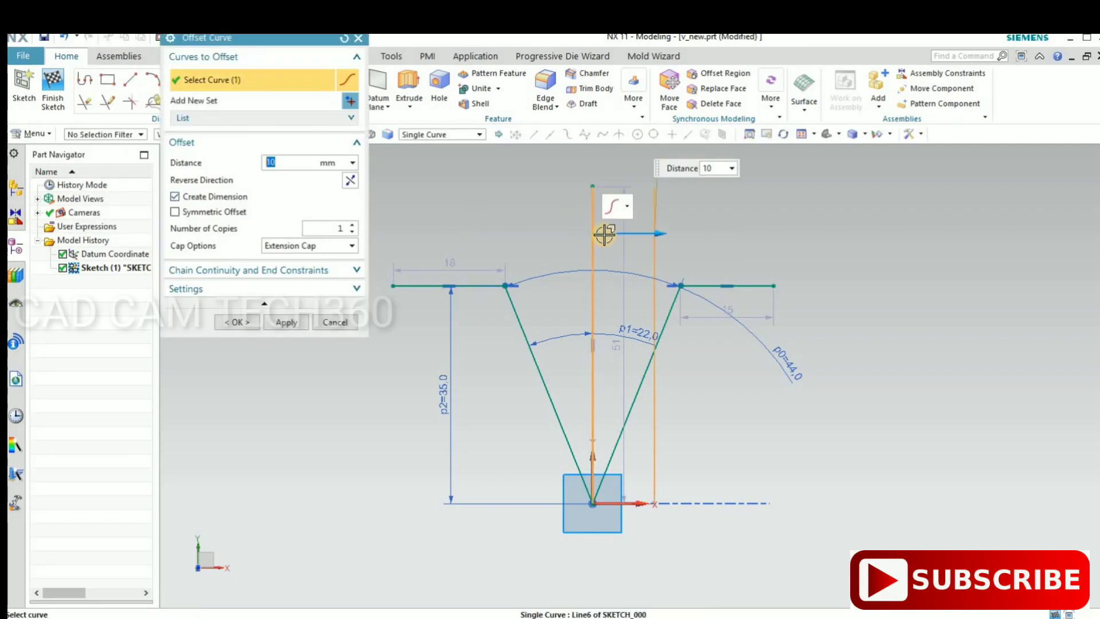
drag(659, 232, 758, 234)
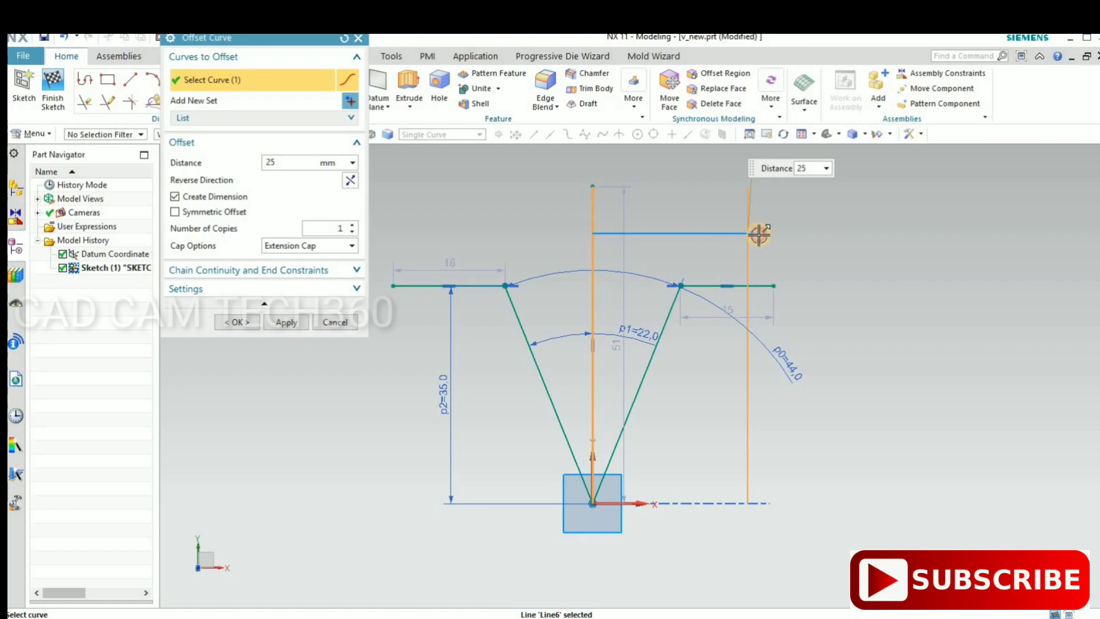
click(287, 322)
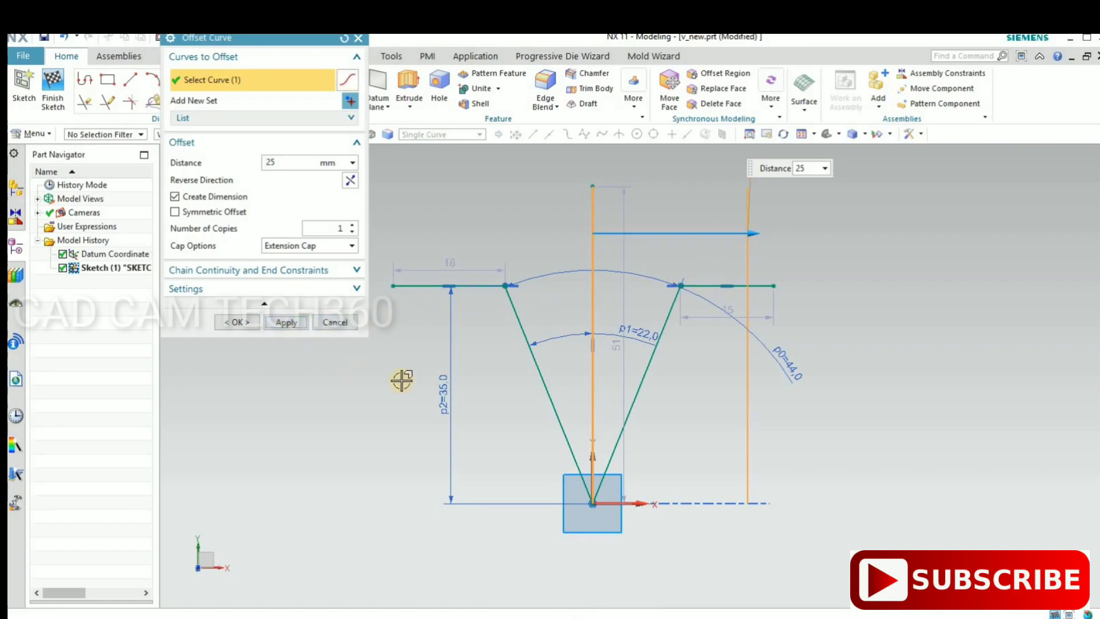
click(351, 180)
click(236, 322)
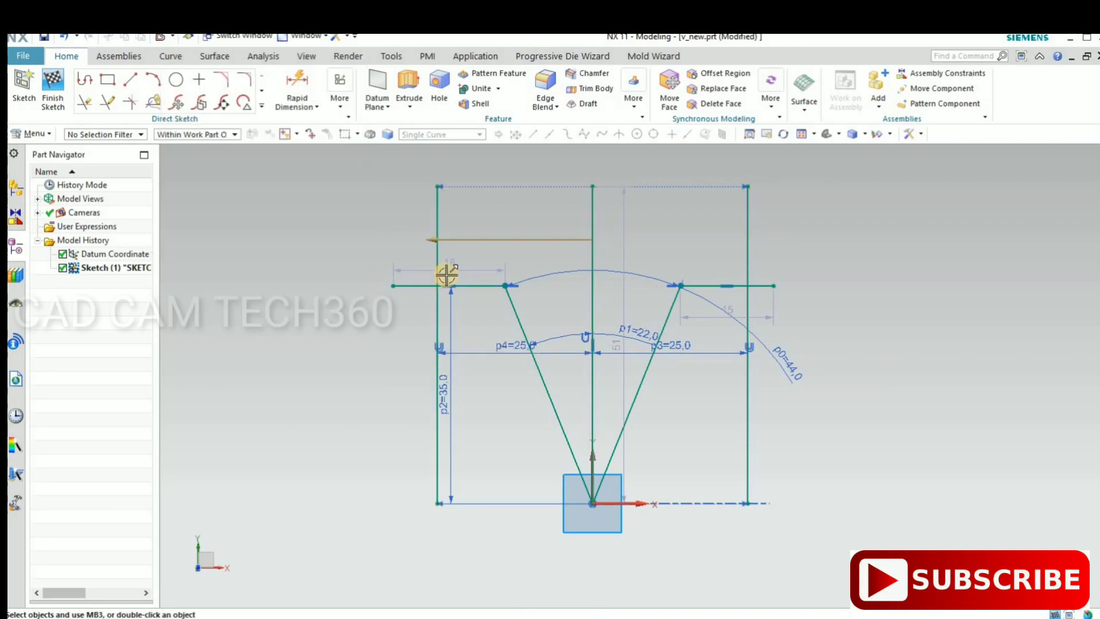
scroll(446, 275, up, 1)
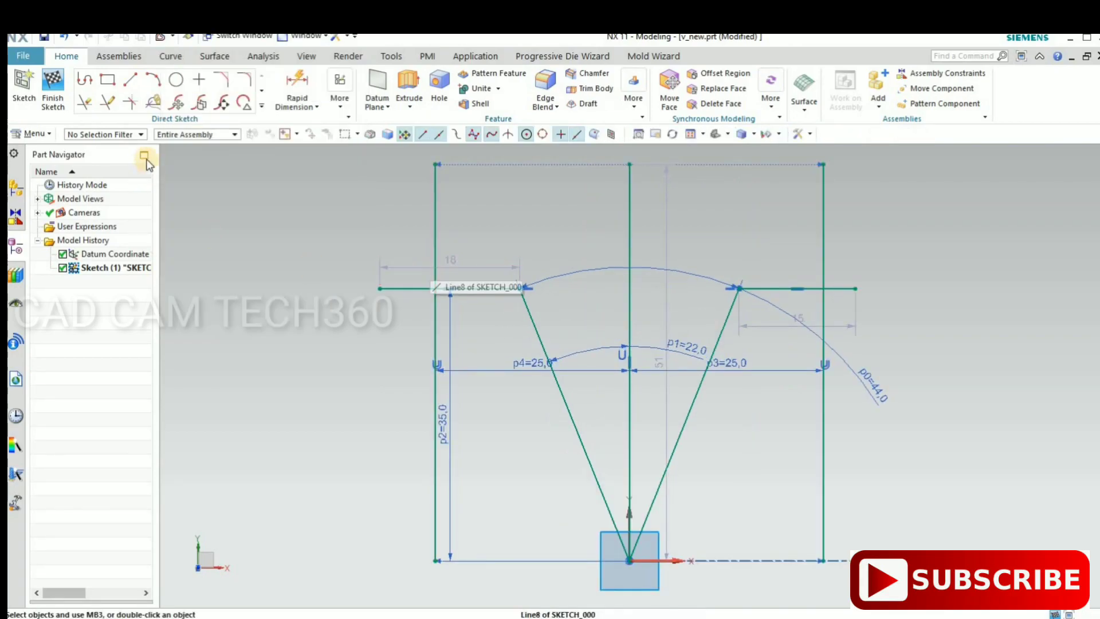
Trim away the offset lines and flange overhangs, leaving each flange 10.9 long.
click(84, 102)
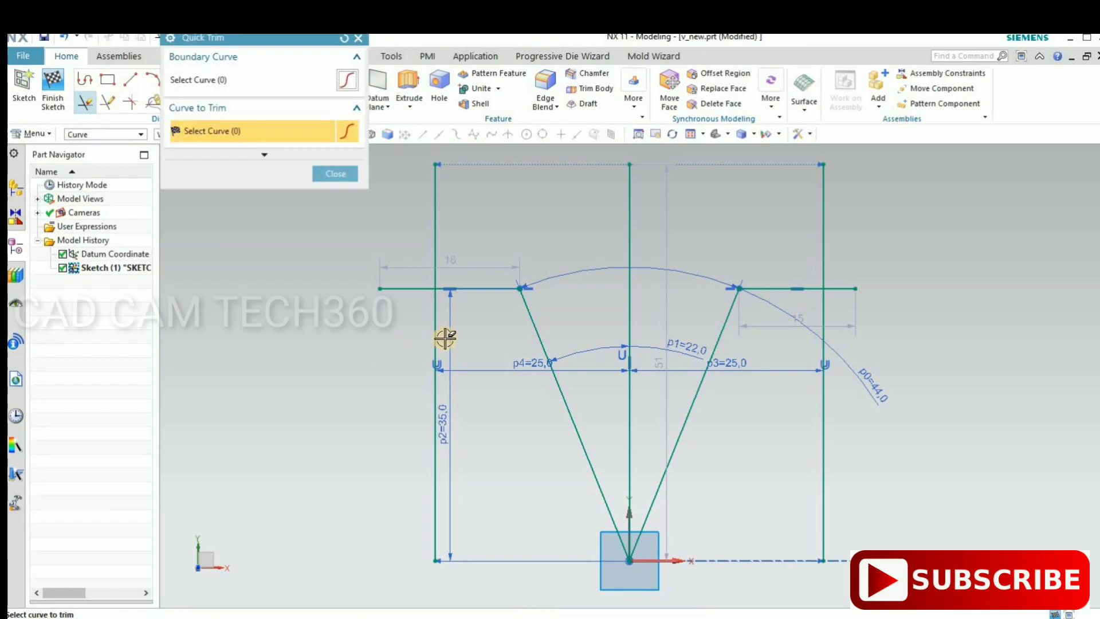
click(433, 401)
click(409, 288)
click(432, 255)
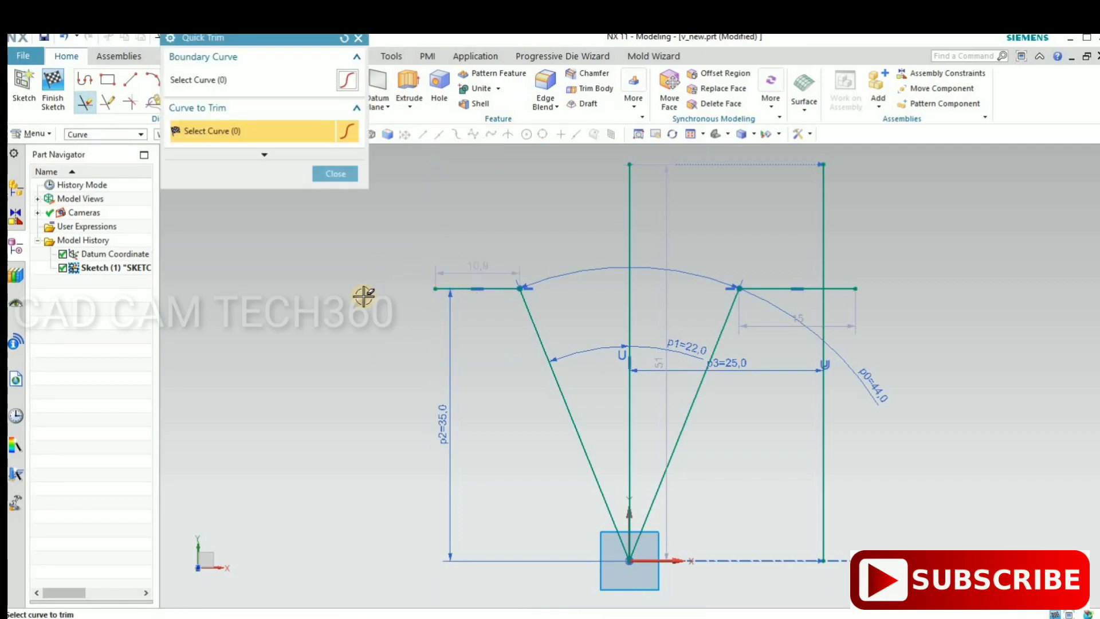
click(825, 387)
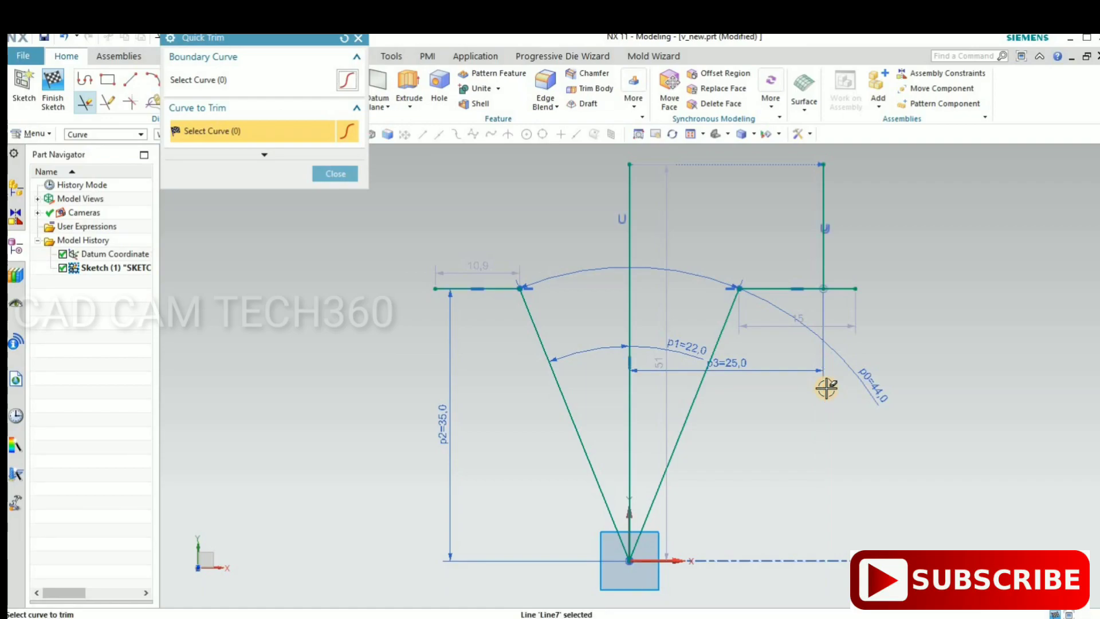
click(823, 309)
click(842, 288)
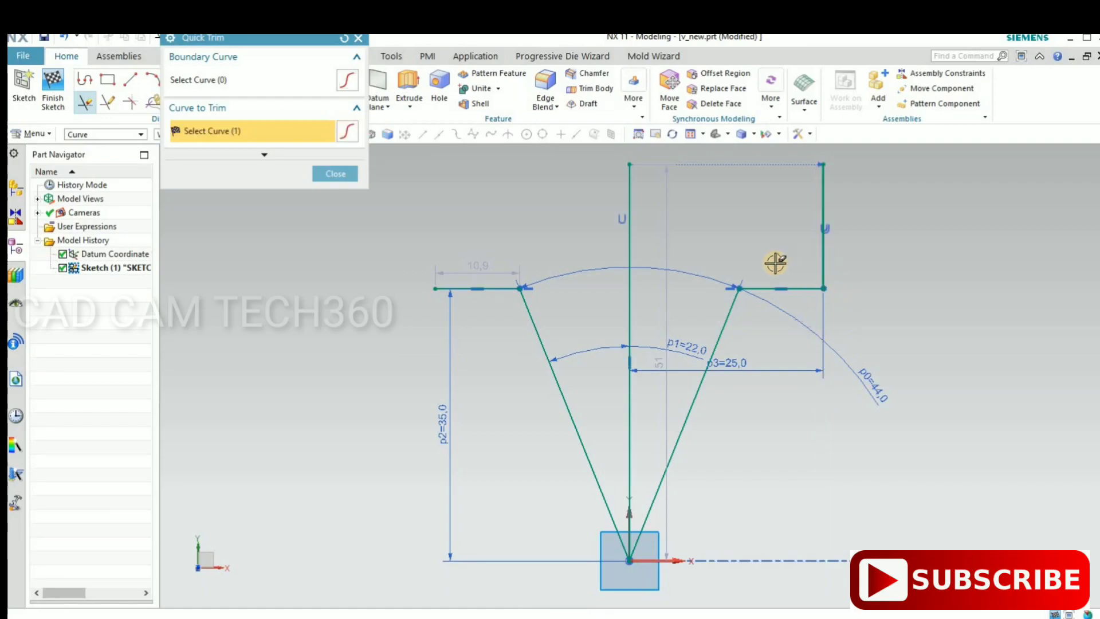
scroll(588, 308, up, 2)
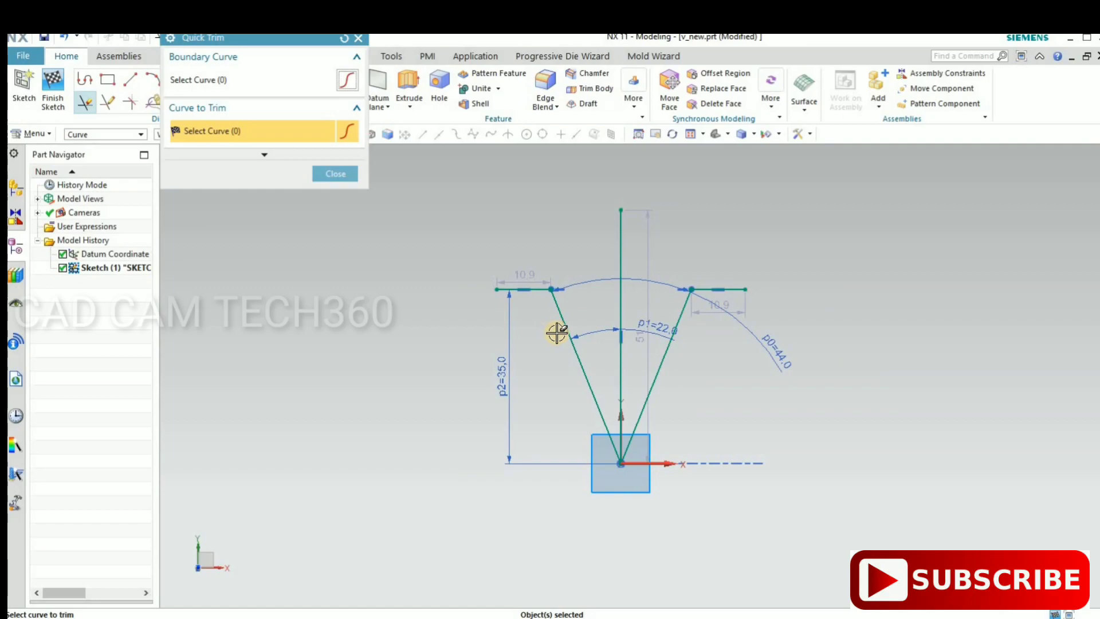
scroll(558, 332, down, 2)
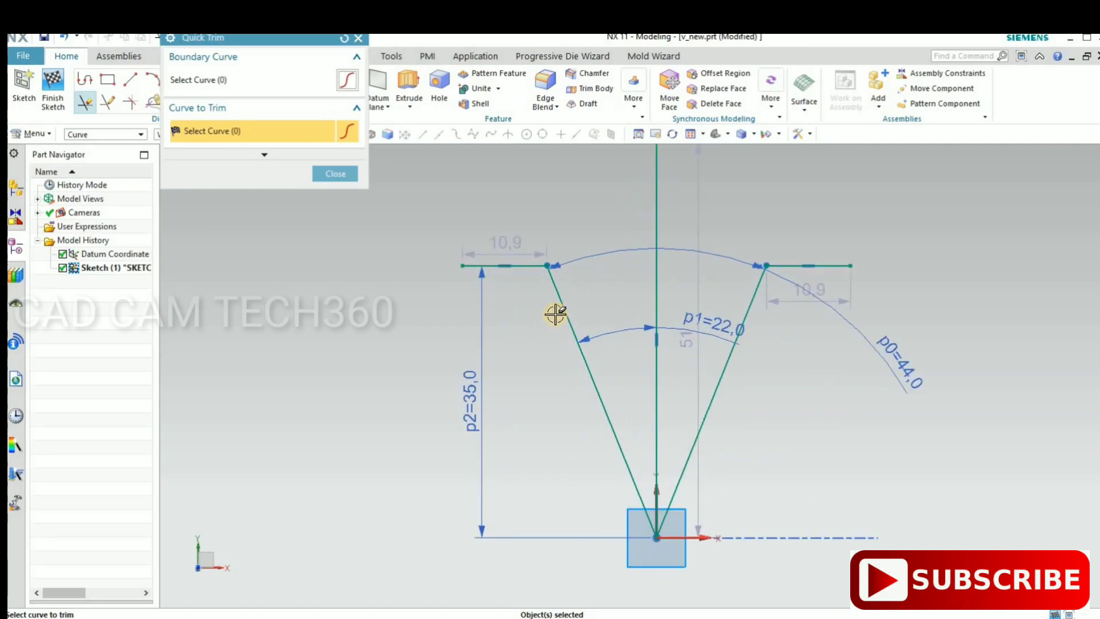
click(342, 176)
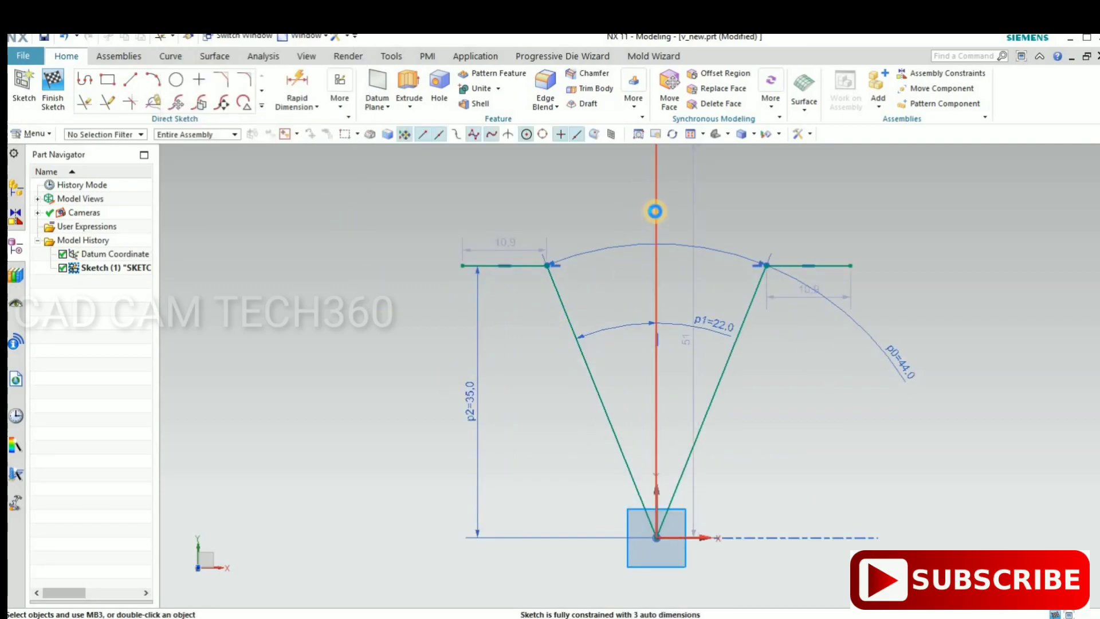
Convert the vertical centre line to a reference line.
right_click(654, 210)
click(655, 222)
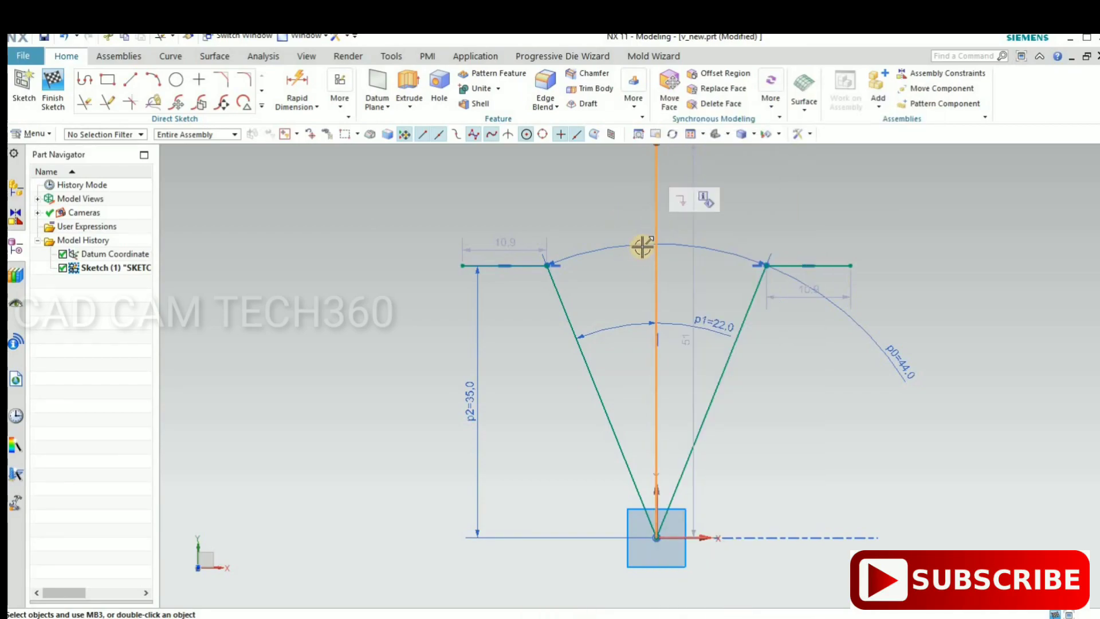
mouse_move(721, 196)
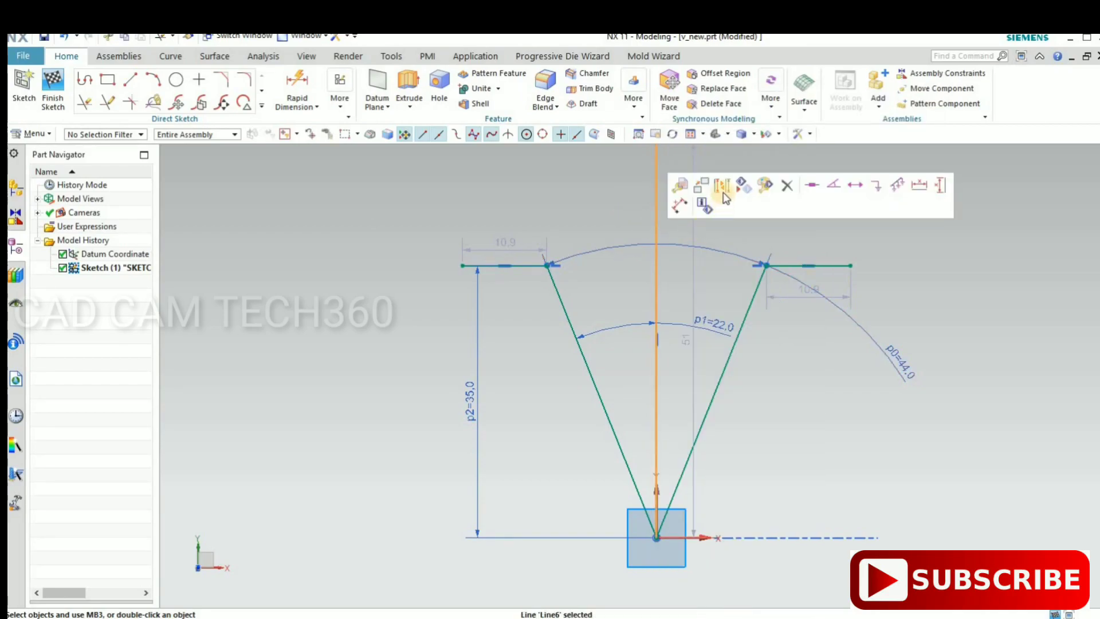
key(Escape)
scroll(552, 358, down, 2)
scroll(586, 301, up, 2)
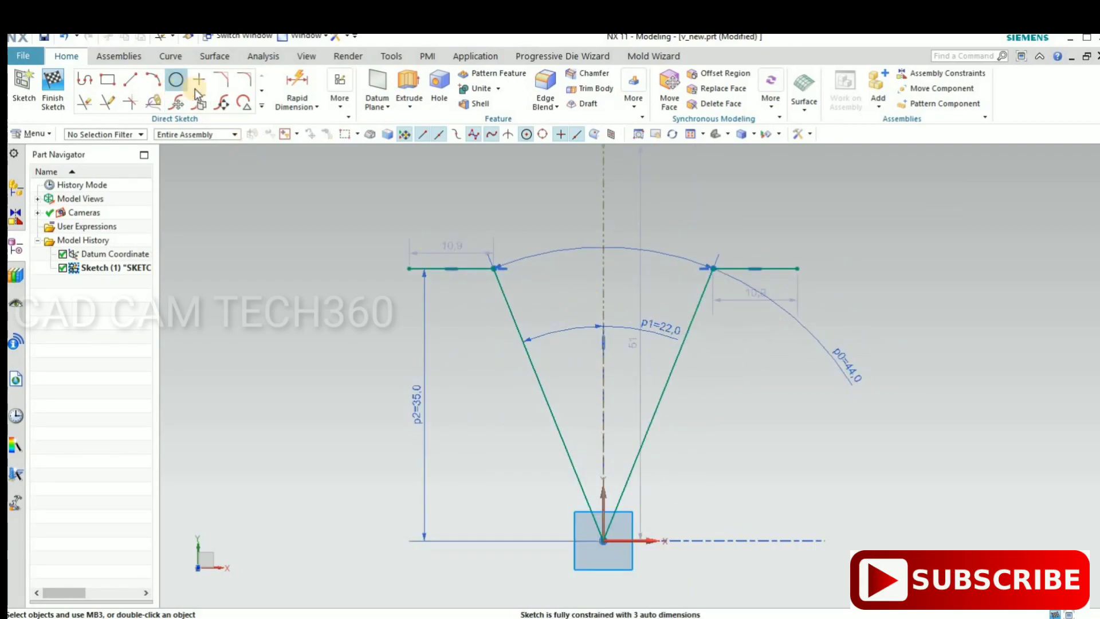
Fillet the V's bottom and left top corner with radius 4.
click(248, 80)
scroll(613, 503, up, 2)
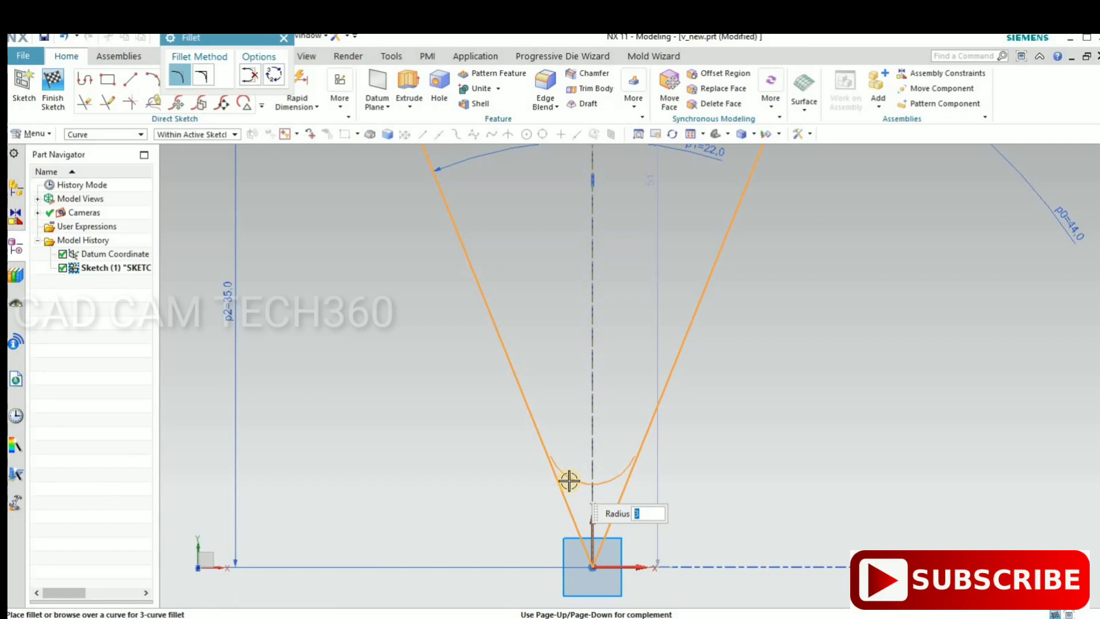
click(569, 481)
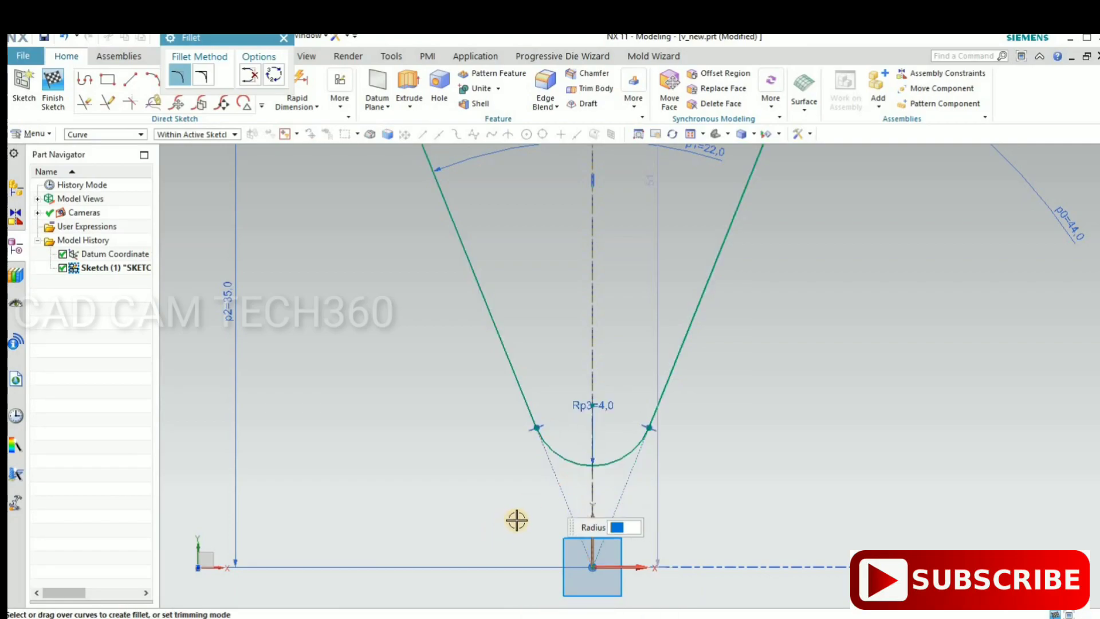
scroll(445, 434, down, 5)
scroll(479, 363, up, 2)
scroll(504, 321, up, 4)
scroll(504, 321, up, 3)
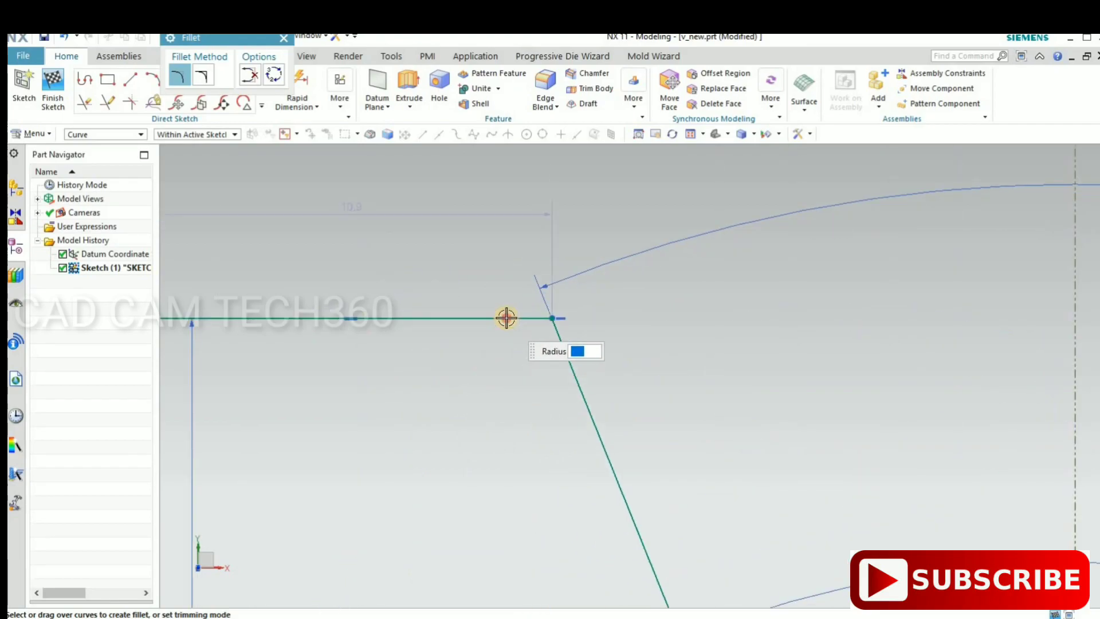
click(545, 349)
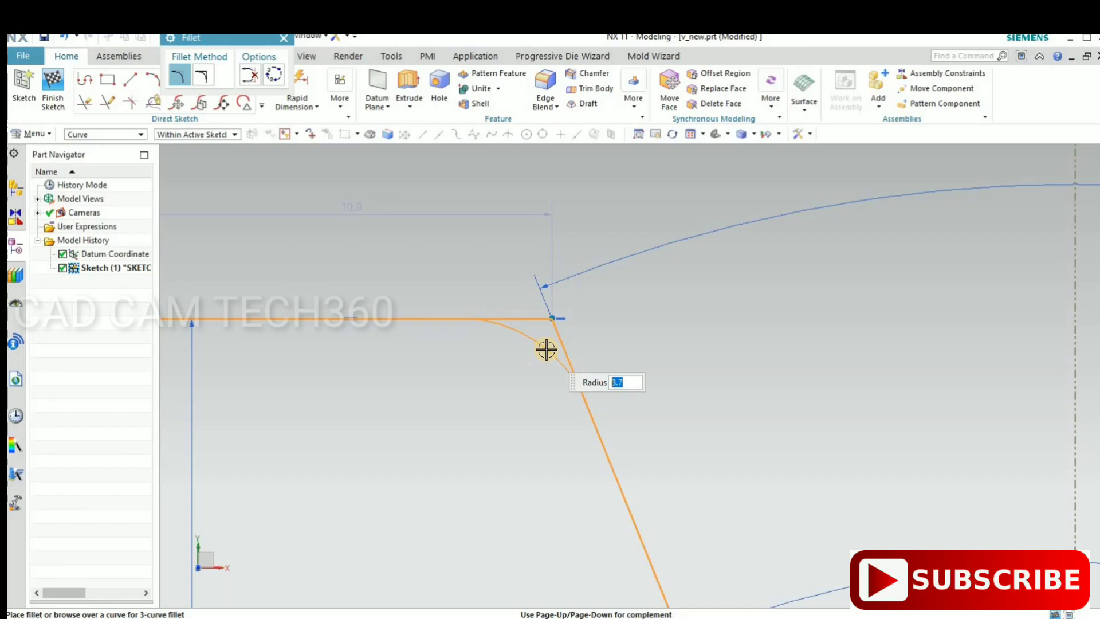
key(Return)
Fillet the right flange-to-leg corner with radius 4.
scroll(837, 440, down, 3)
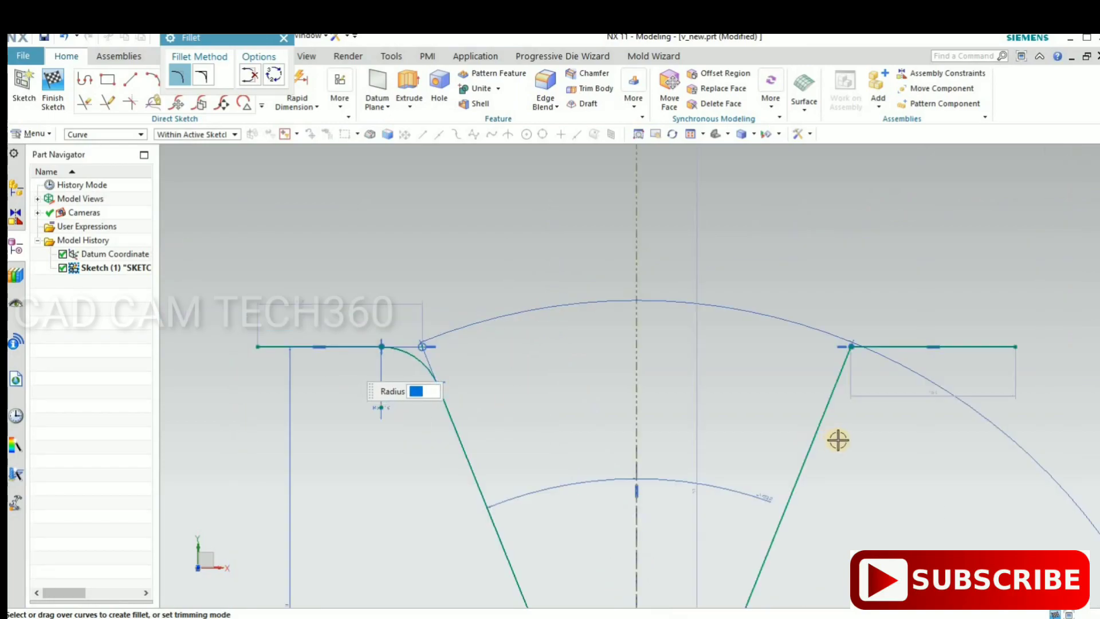
scroll(870, 349, up, 3)
click(871, 346)
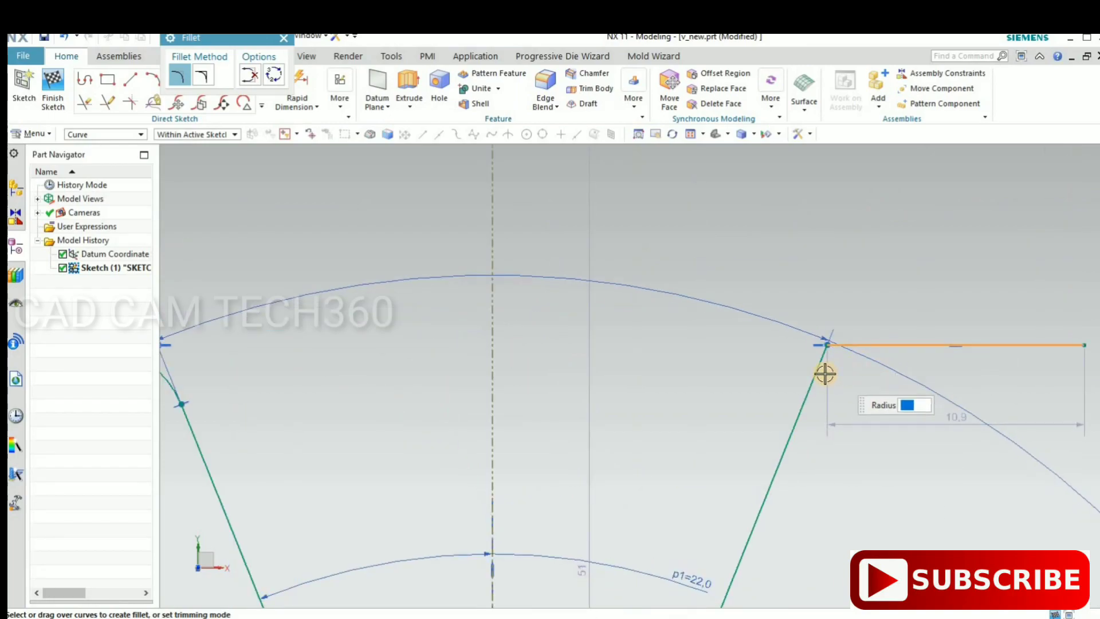
click(825, 372)
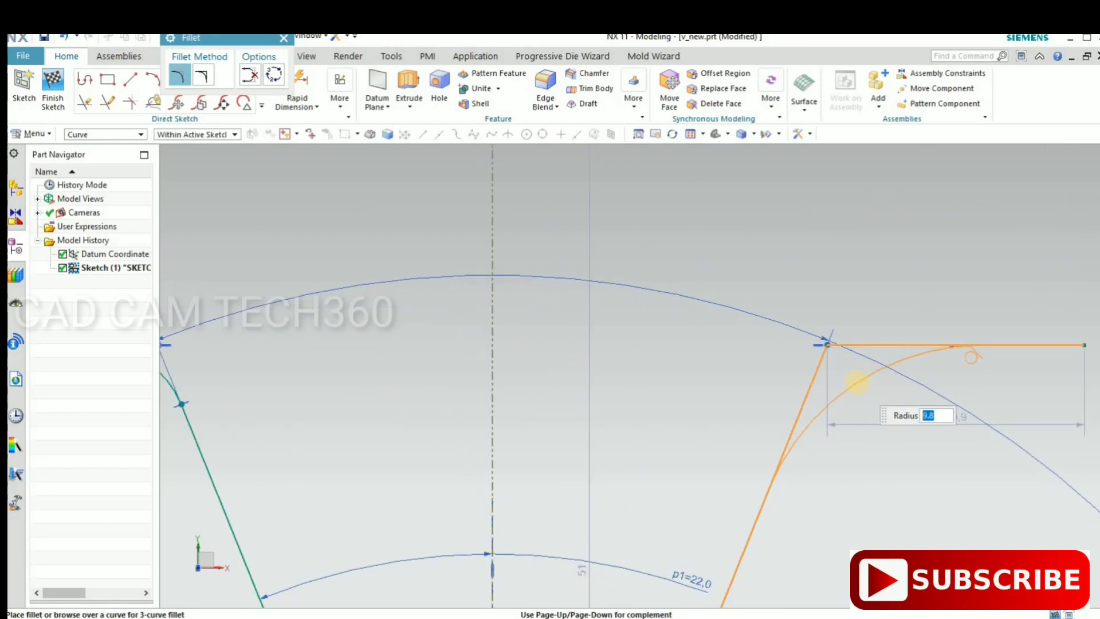
key(Return)
scroll(685, 309, down, 3)
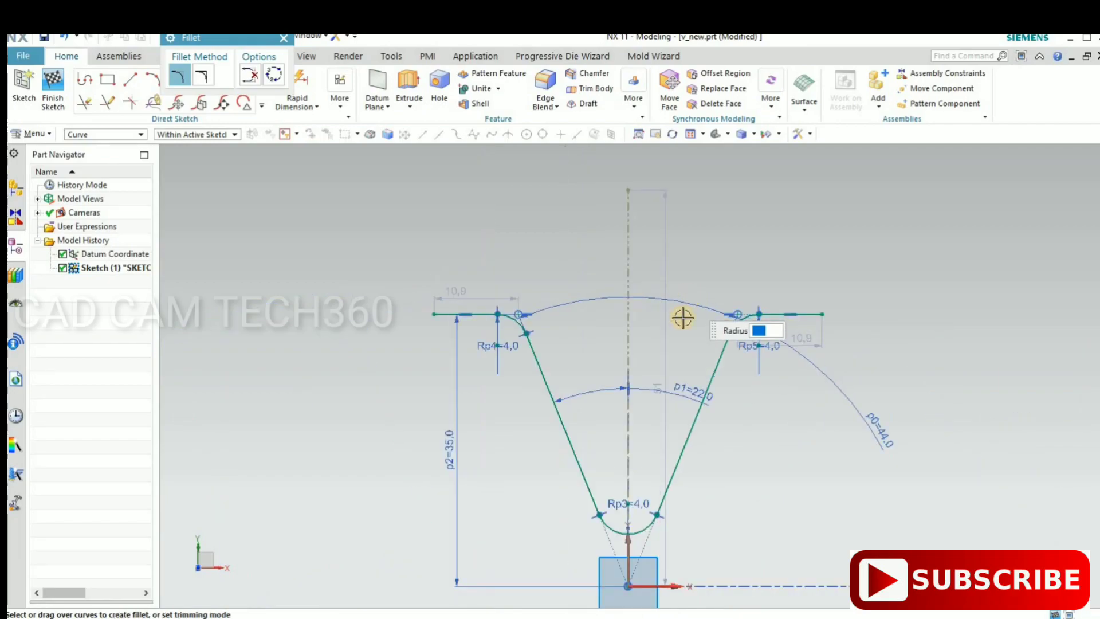
key(Escape)
Offset the whole connected V-profile chain 2 mm, reversed to the lower side.
scroll(517, 384, up, 3)
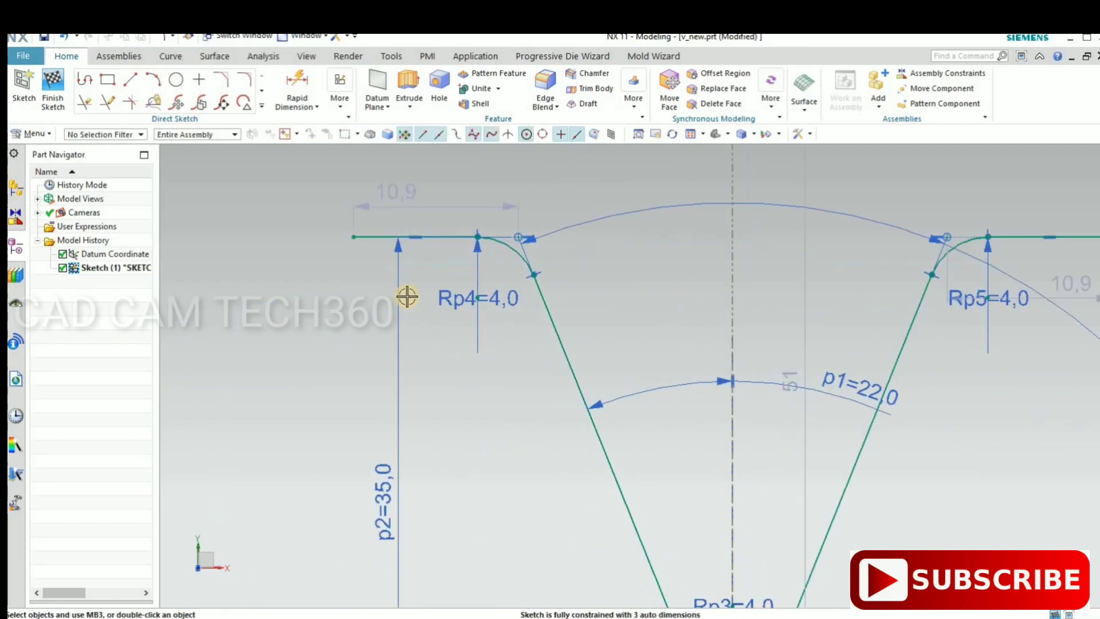
scroll(555, 337, down, 3)
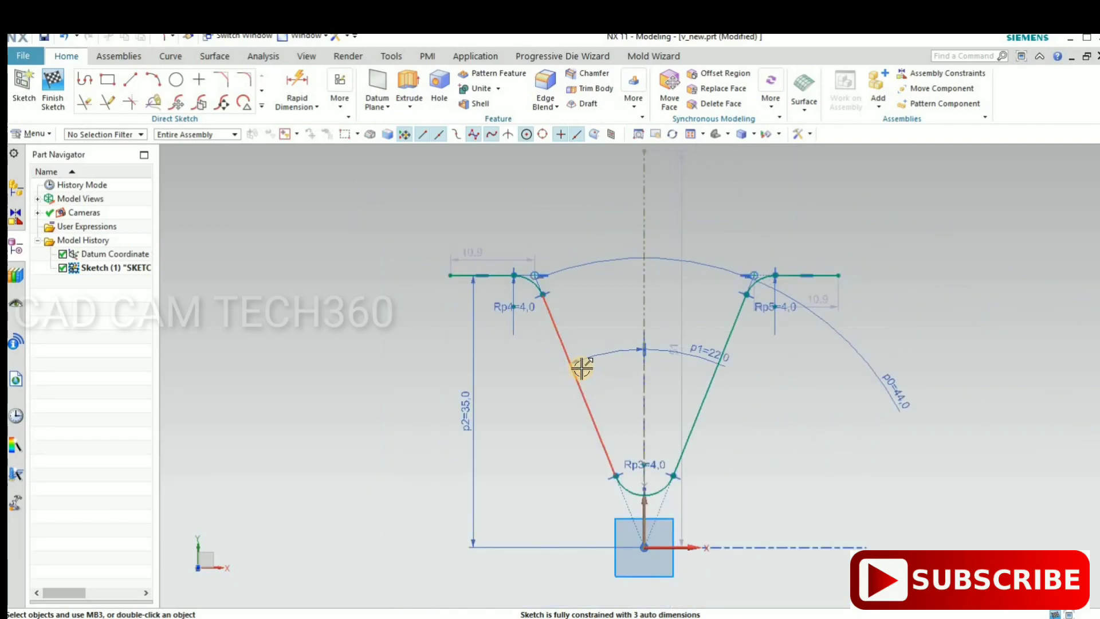
scroll(612, 331, up, 1)
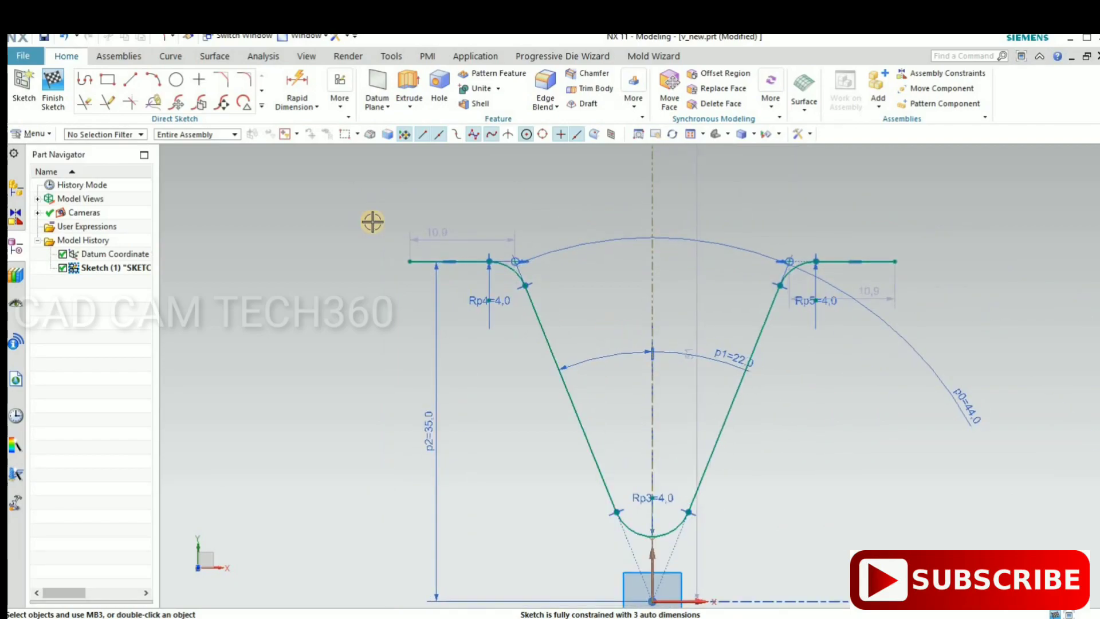
click(263, 105)
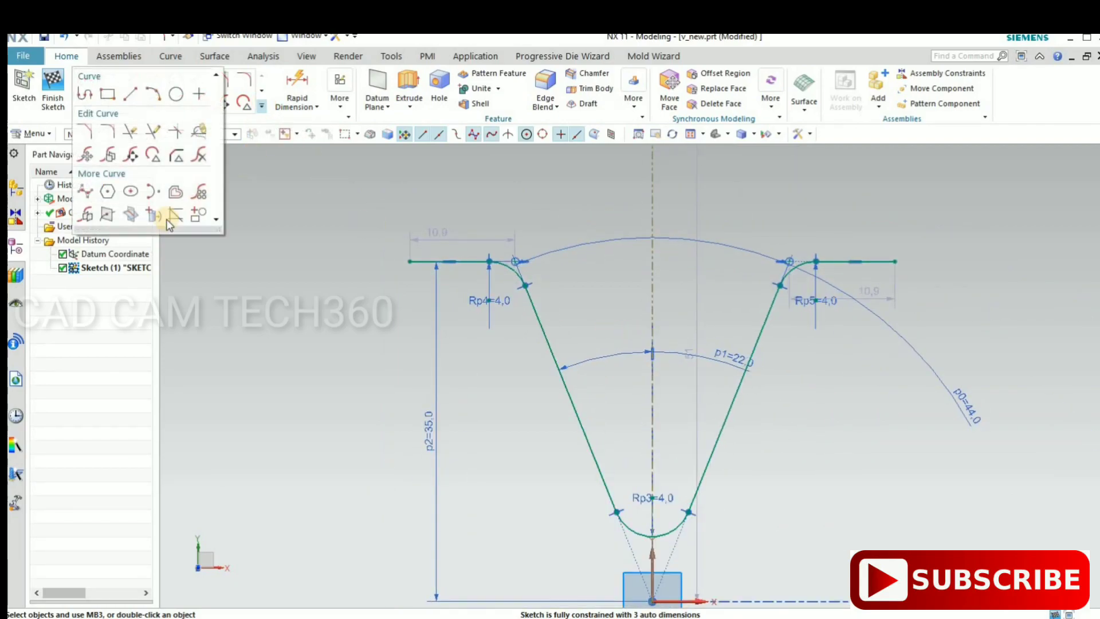
click(176, 191)
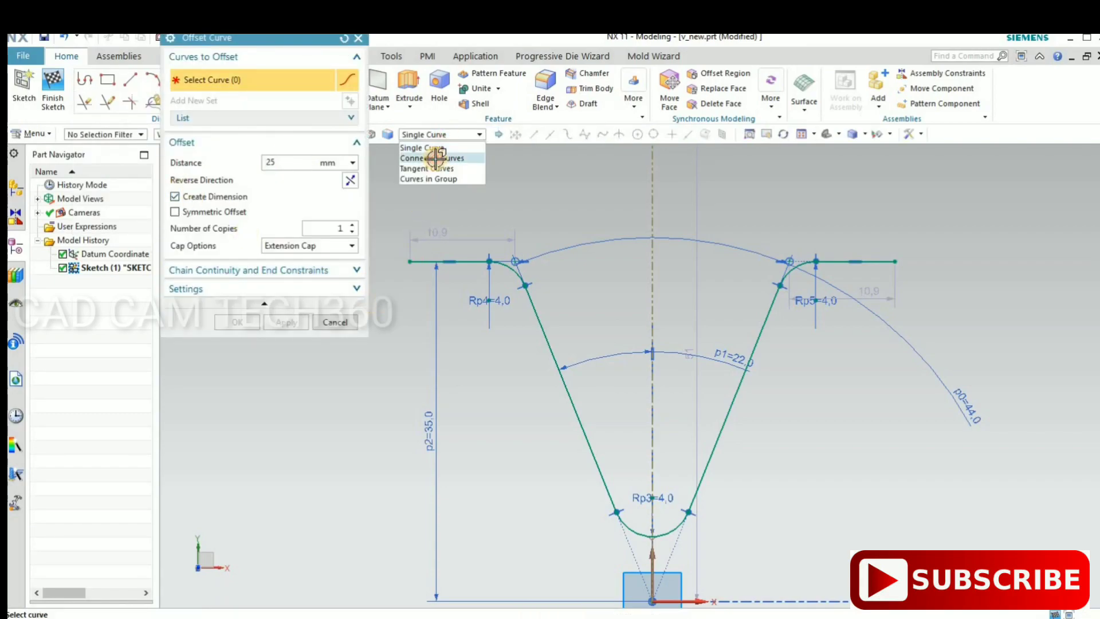
click(434, 159)
click(459, 248)
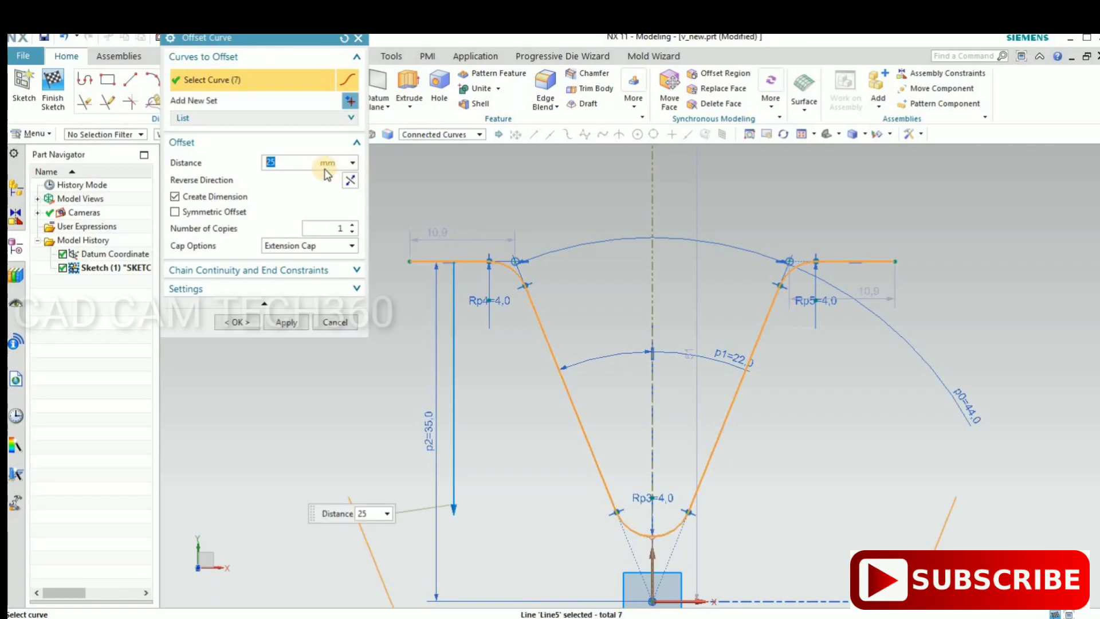
text(2)
key(Return)
click(350, 180)
scroll(660, 245, down, 2)
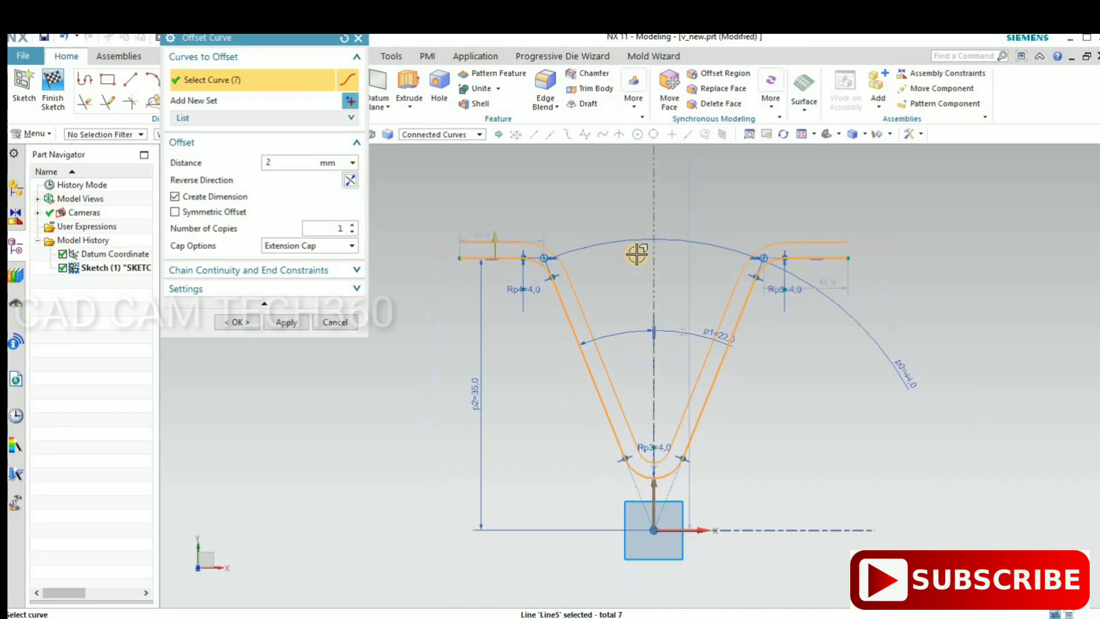
click(351, 181)
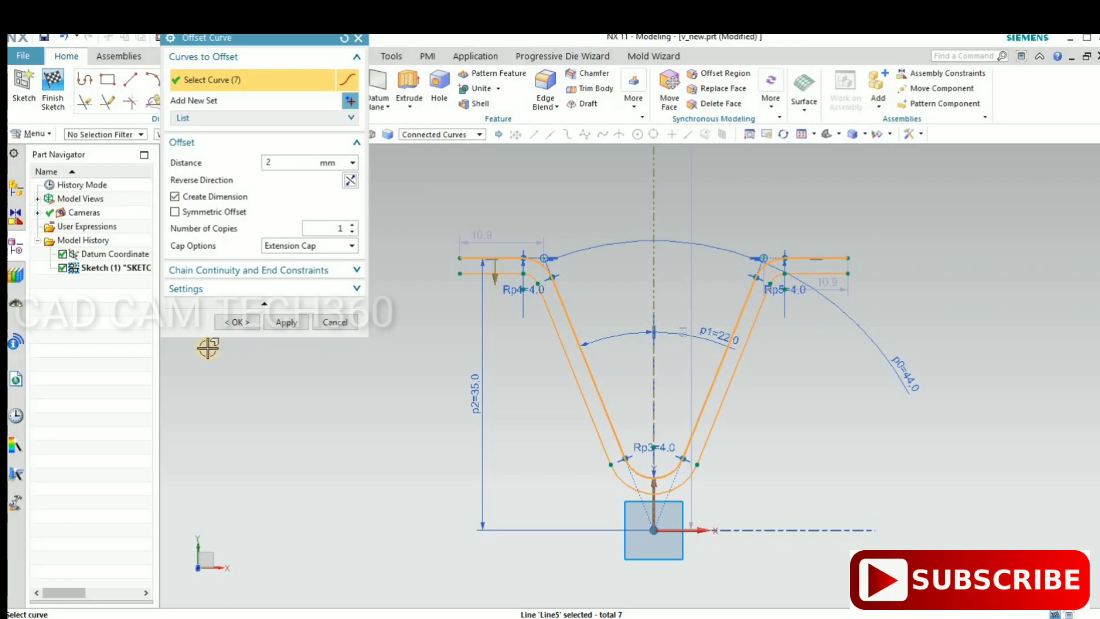
click(236, 324)
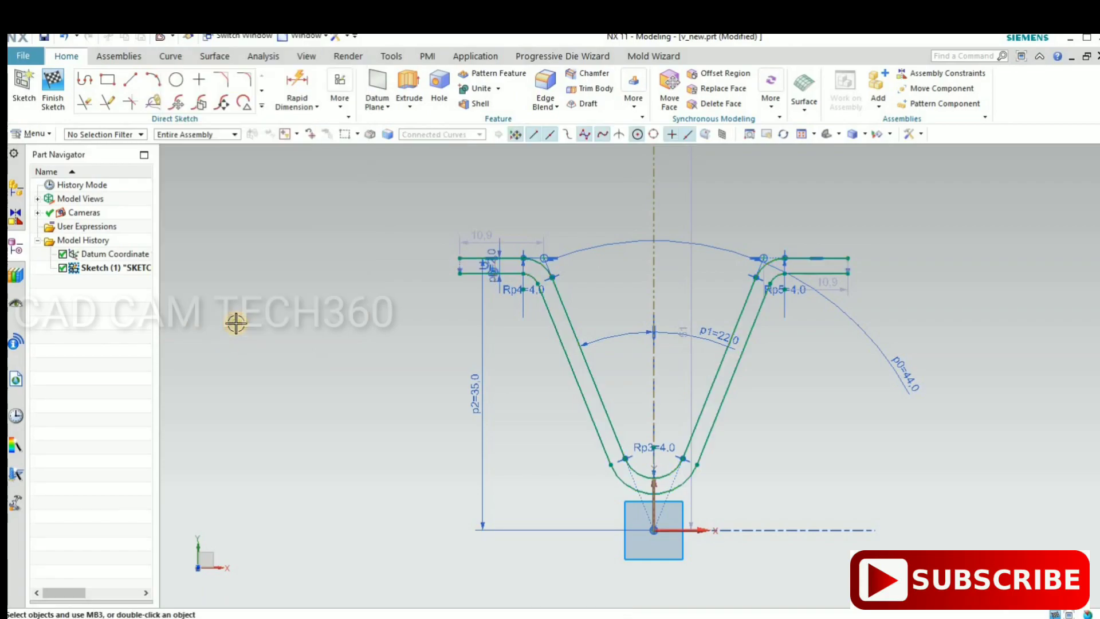
Join the left and right endpoint pairs of the doubled profile with vertical lines.
click(132, 78)
scroll(458, 266, up, 4)
scroll(458, 253, up, 3)
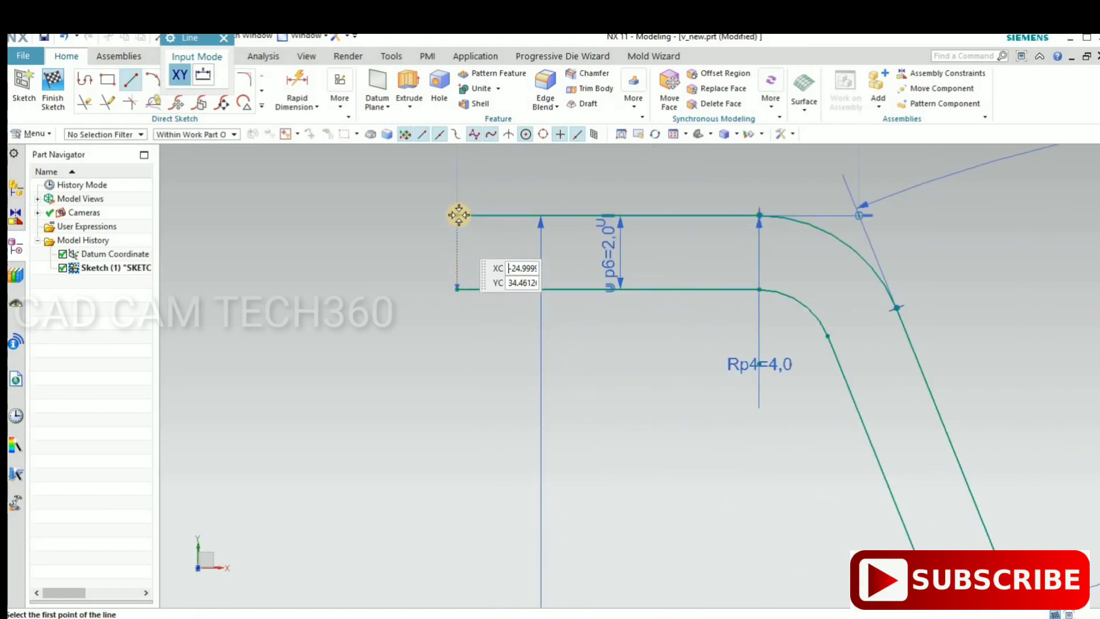
click(459, 215)
click(457, 289)
scroll(447, 292, down, 4)
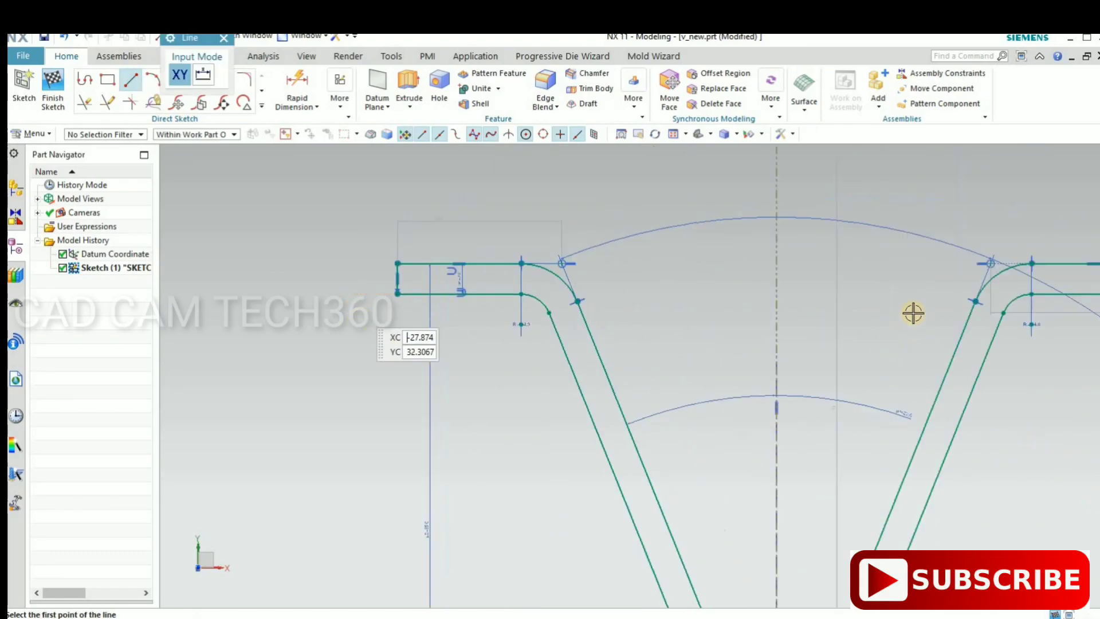
scroll(739, 314, down, 2)
scroll(843, 290, down, 3)
scroll(879, 245, up, 5)
scroll(884, 247, up, 1)
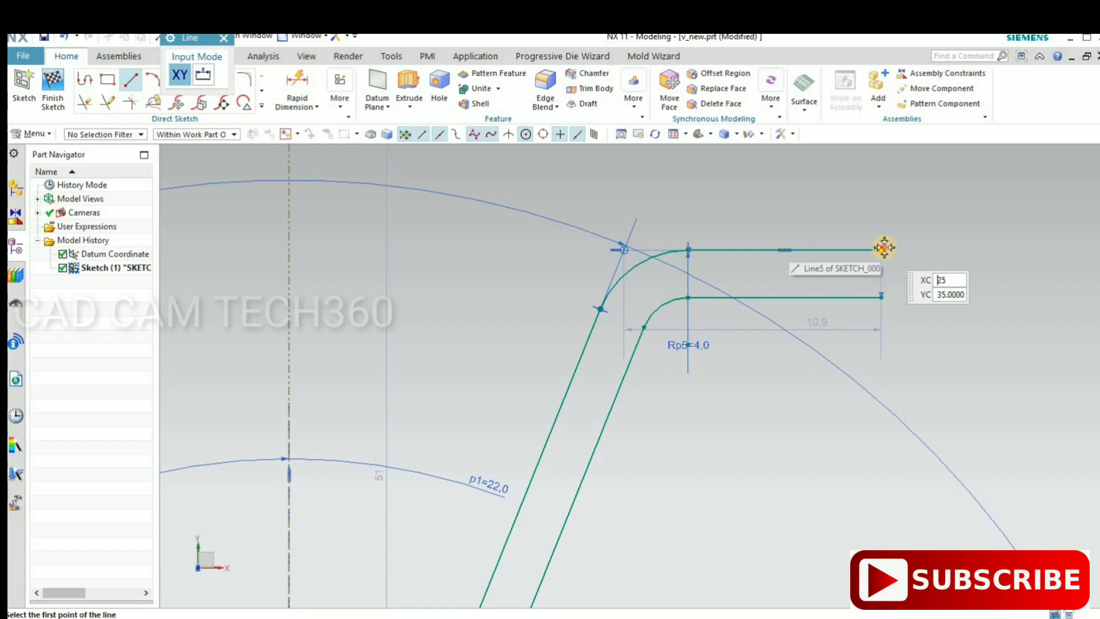
click(880, 297)
click(884, 247)
scroll(766, 319, down, 3)
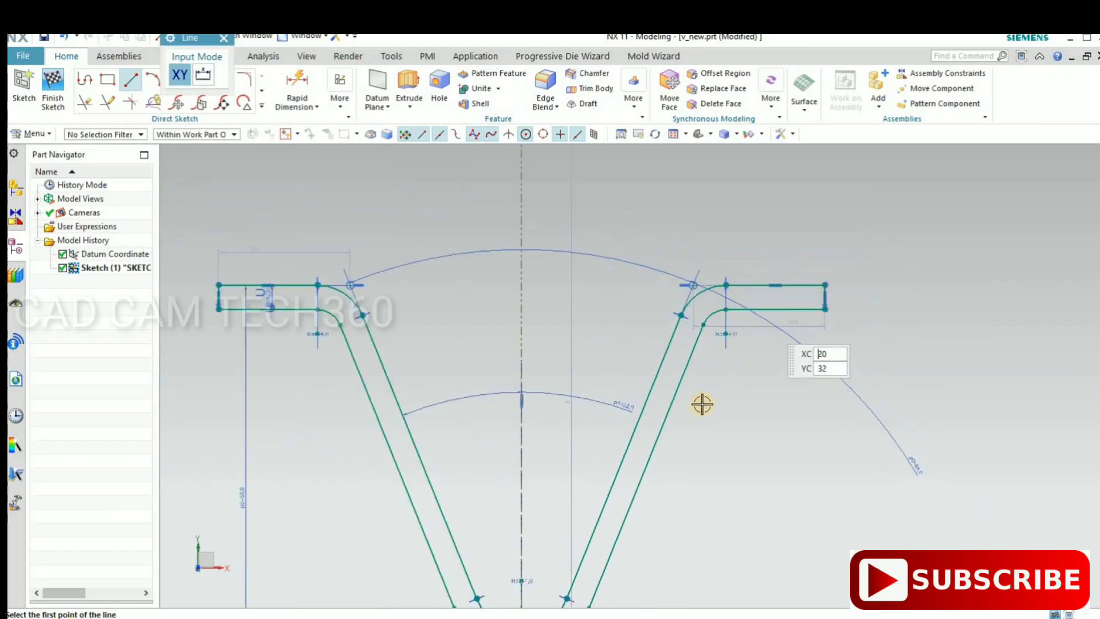
scroll(702, 404, down, 2)
key(Escape)
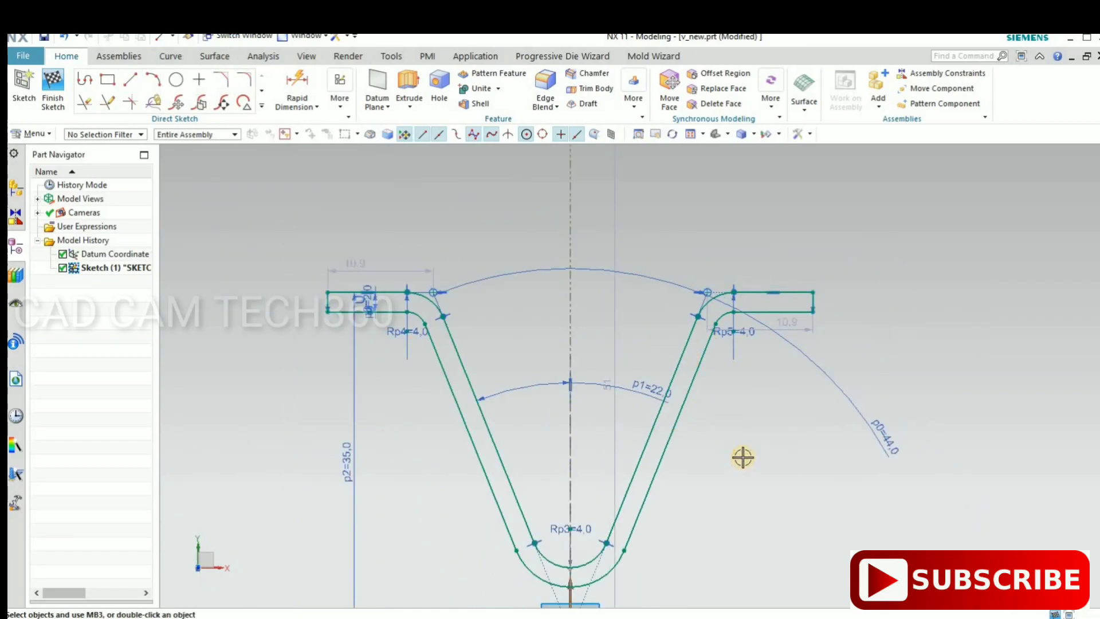
Finish the sketch and orbit to view the closed profile in 3D.
key(ctrl+q)
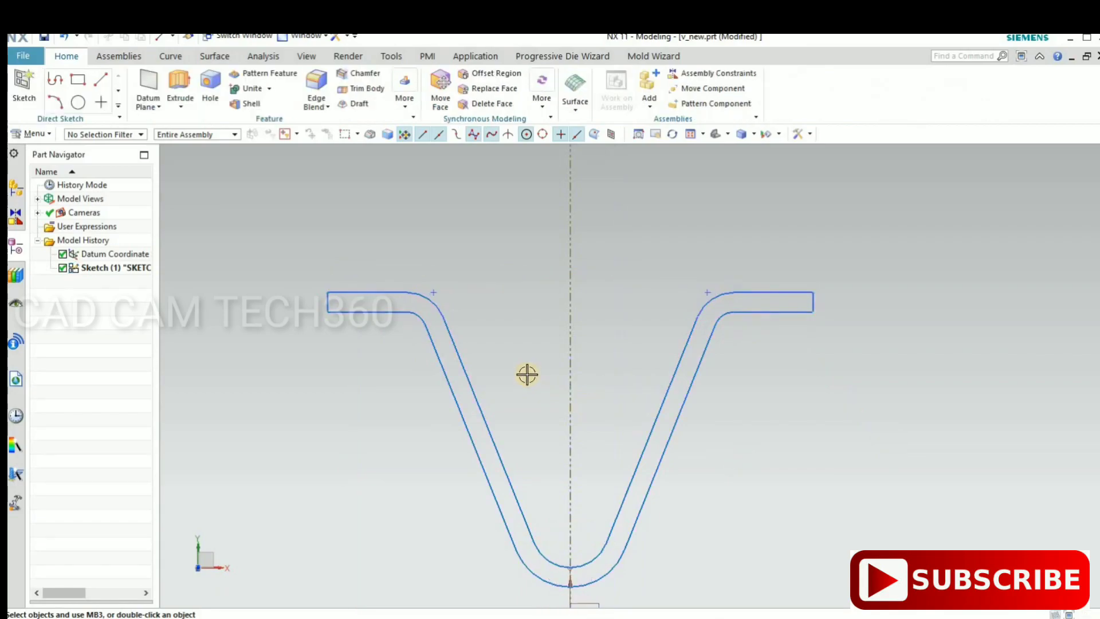
scroll(527, 375, down, 3)
middle_drag(597, 453, 488, 440)
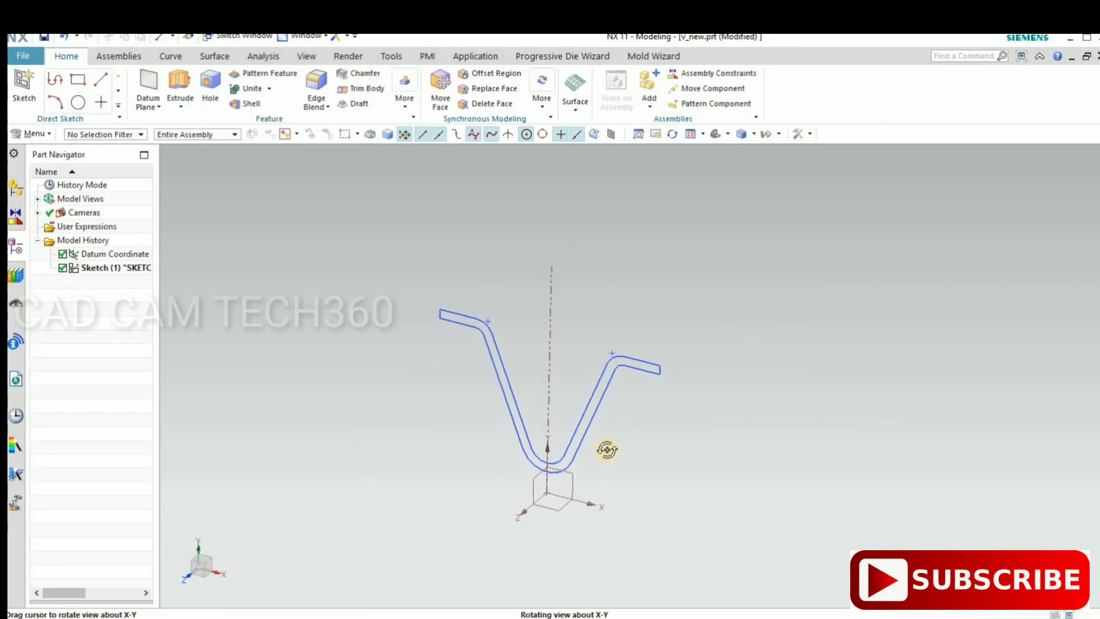
scroll(490, 410, up, 1)
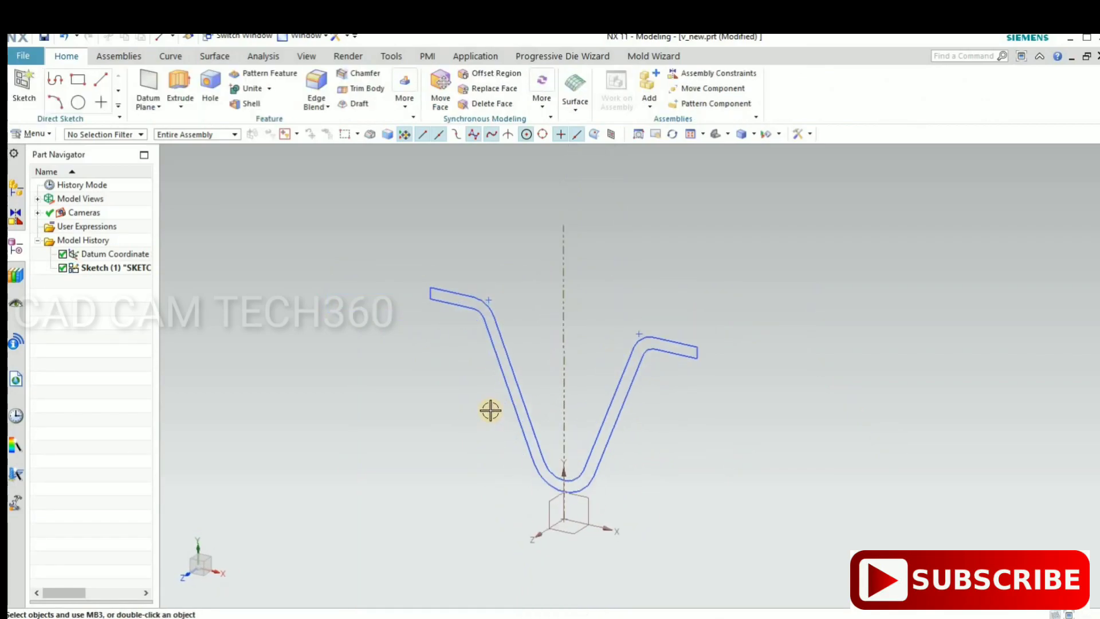
scroll(490, 410, up, 1)
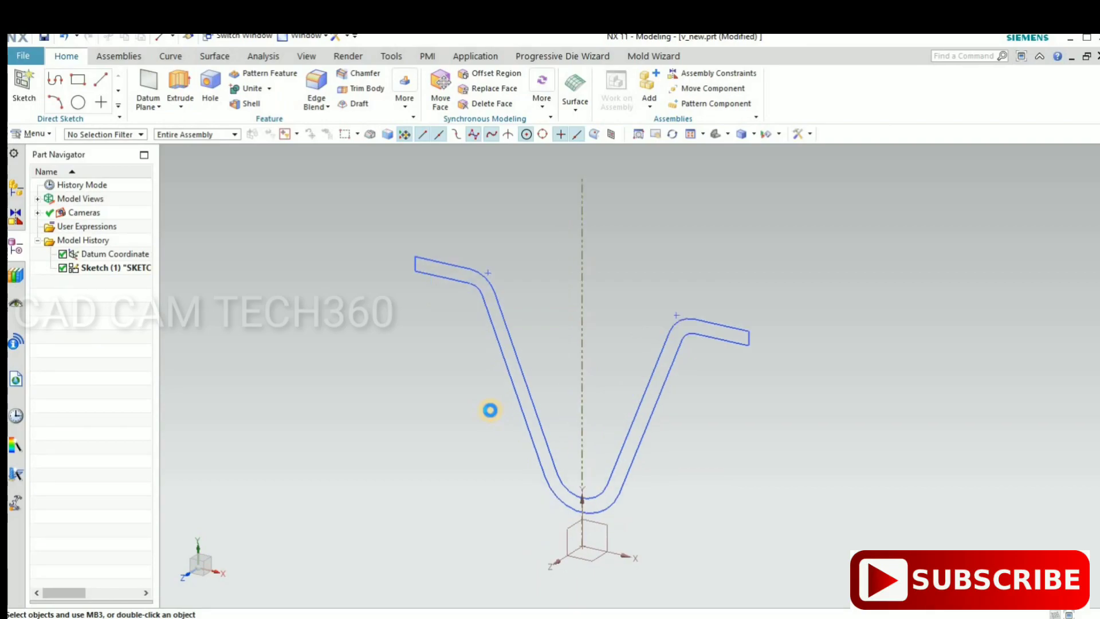
key(x)
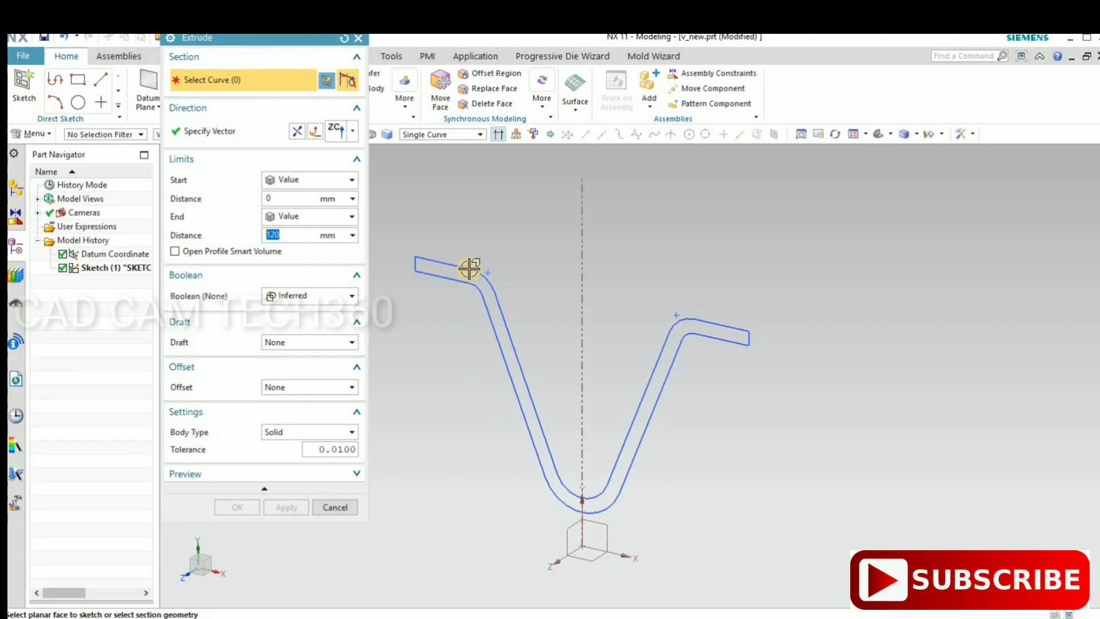
Extrude the connected closed profile 17 mm in the reversed direction into a solid sheet.
click(449, 133)
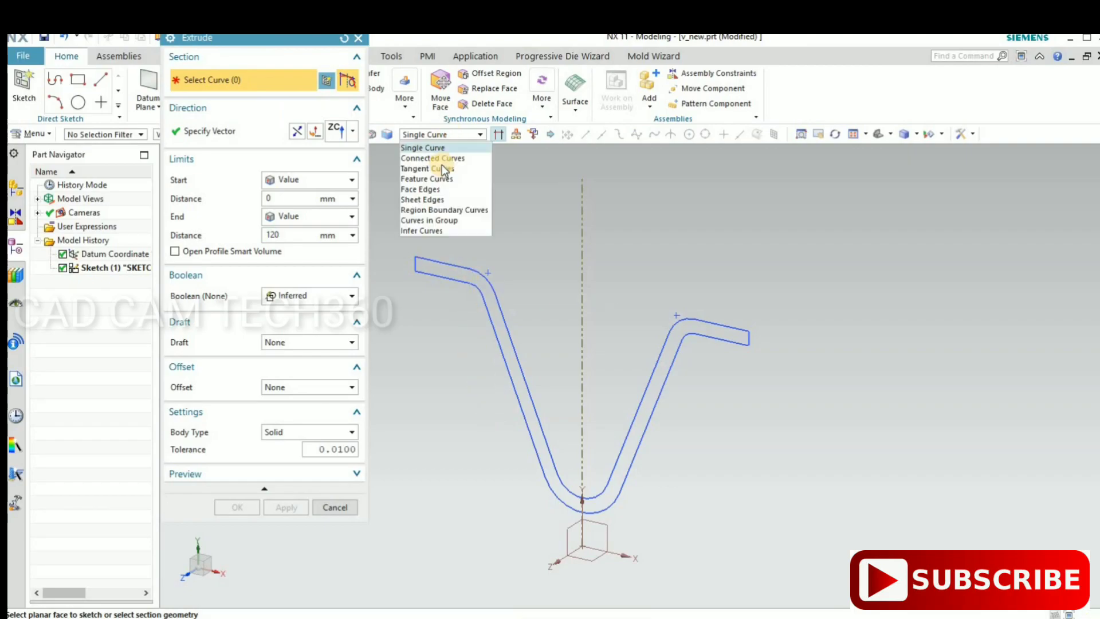
click(441, 158)
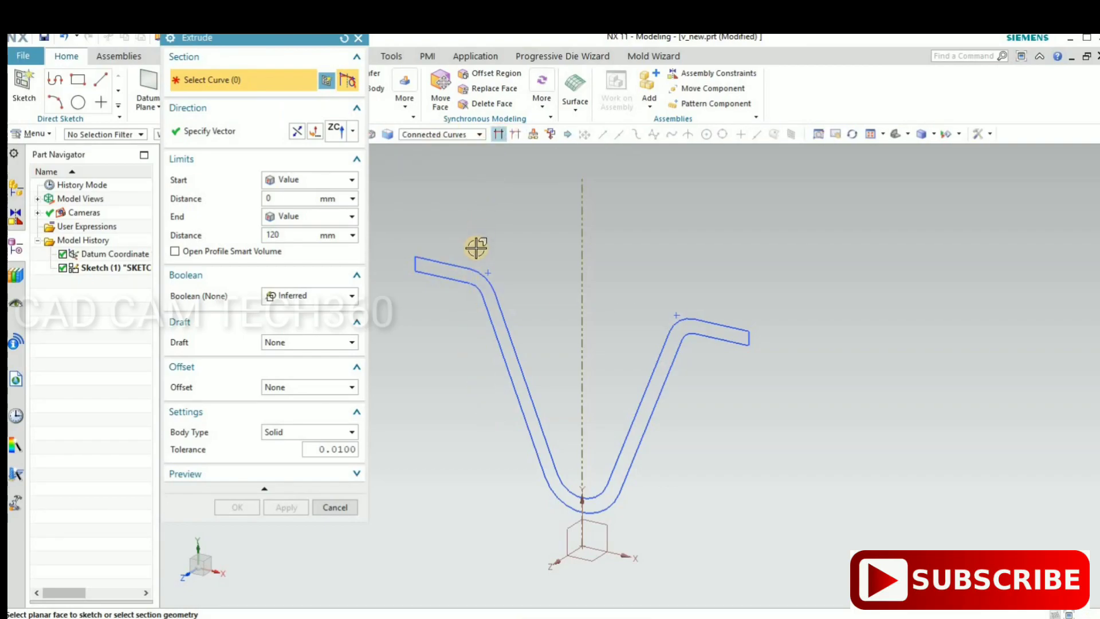
click(465, 268)
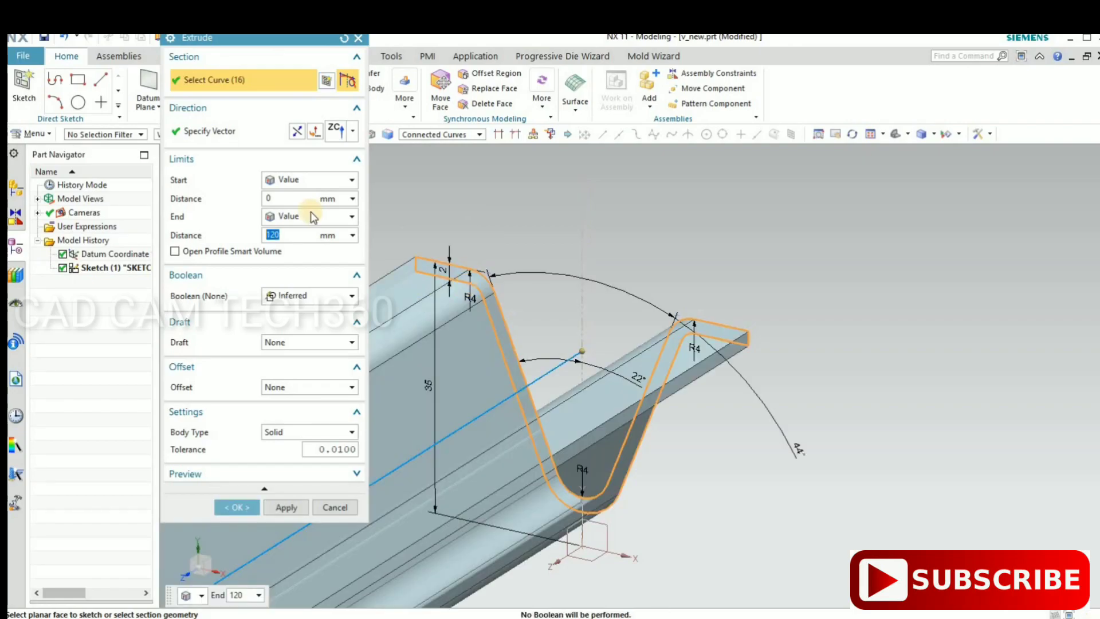
click(297, 132)
text(170)
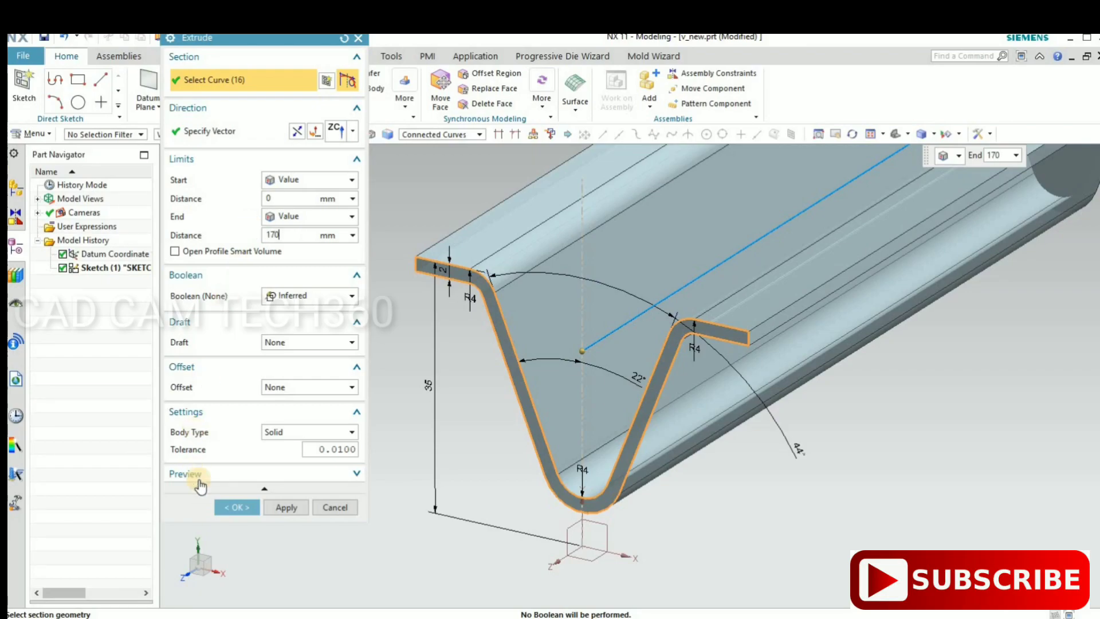
click(229, 507)
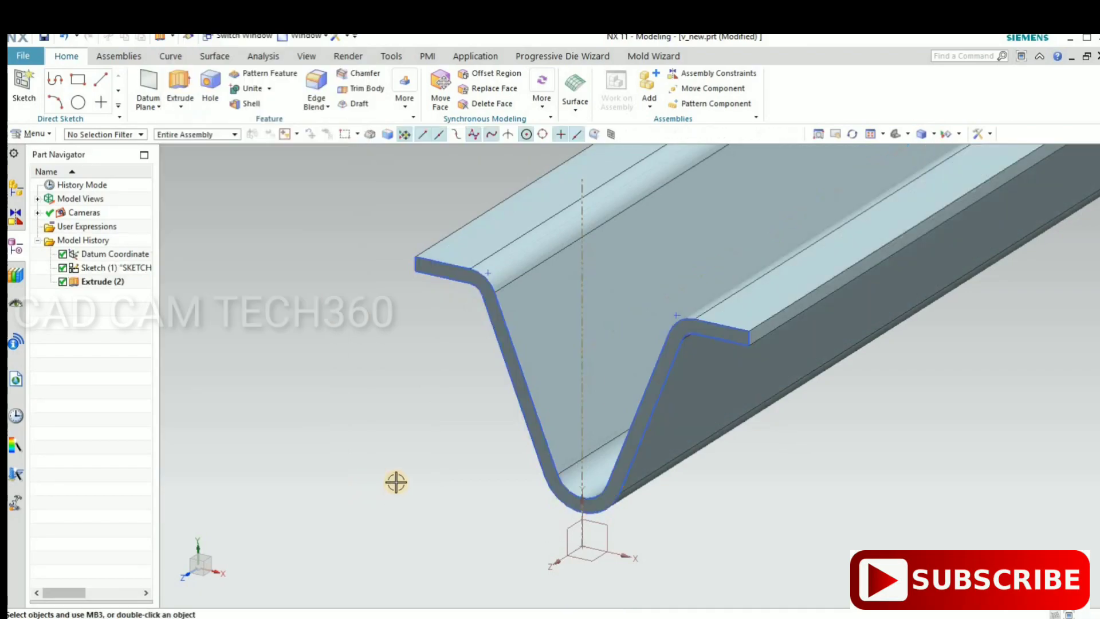
Hide the sketch and datum axes with Ctrl+B, leaving only the V-channel solid.
mouse_move(396, 482)
middle_down()
mouse_move(397, 471)
mouse_move(437, 498)
mouse_move(393, 470)
mouse_move(441, 454)
middle_up()
scroll(464, 452, up, 3)
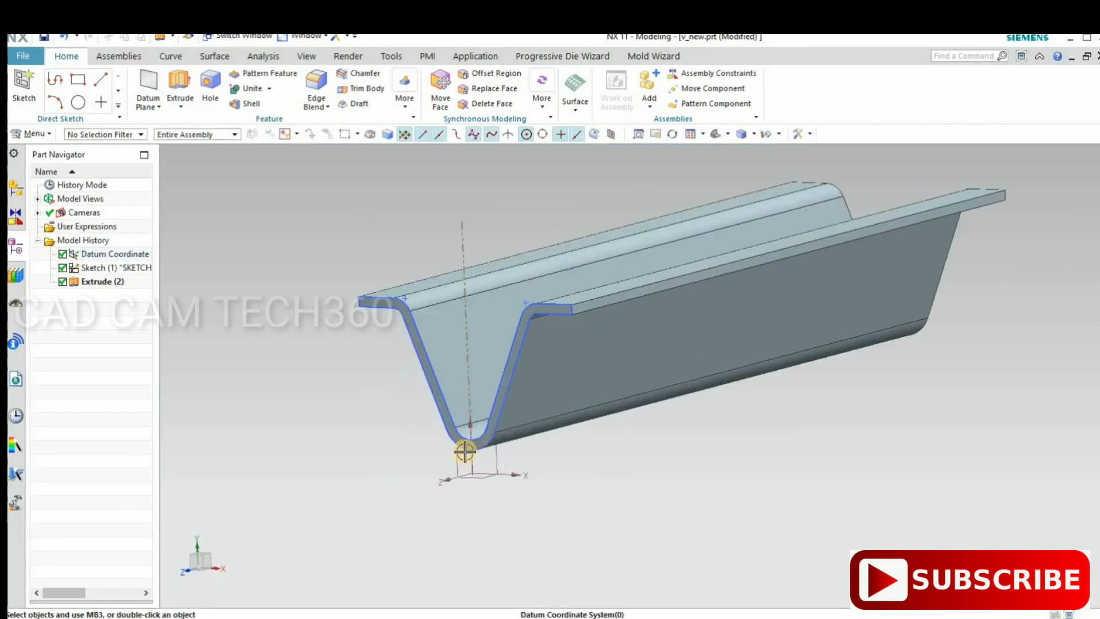
scroll(465, 452, up, 3)
click(456, 422)
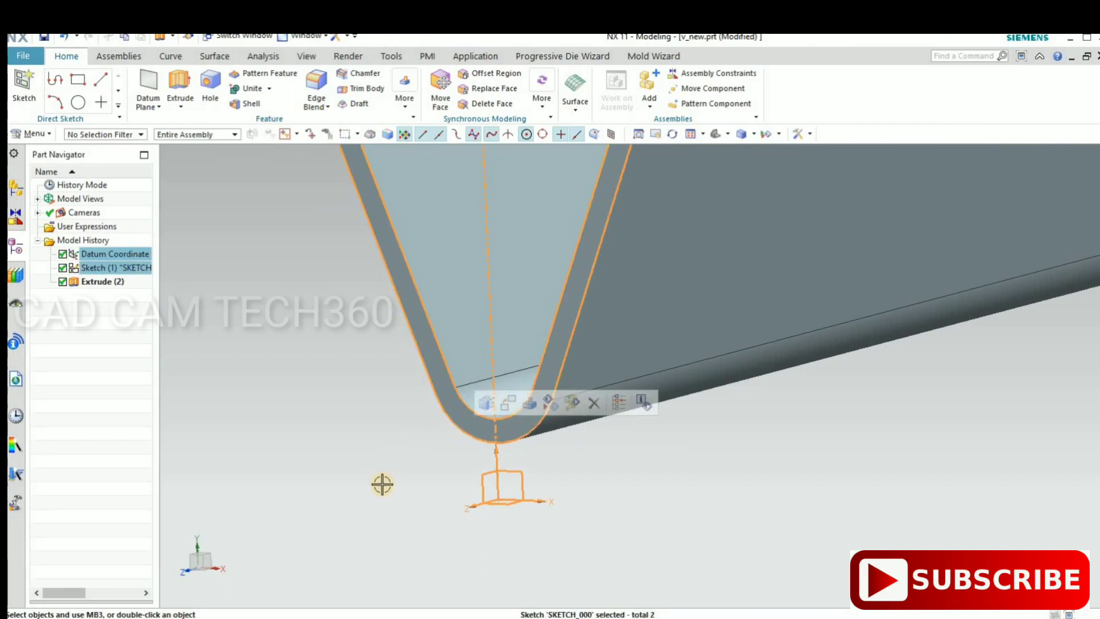
key(ctrl+b)
scroll(582, 503, down, 3)
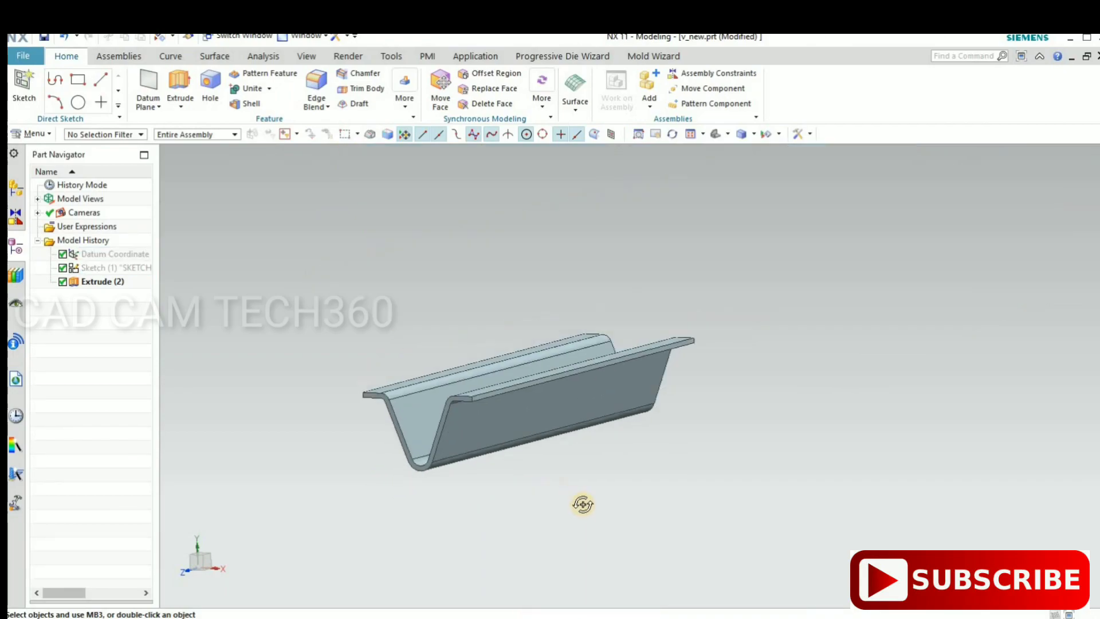
Select the V-channel body for a display edit with Ctrl+J.
mouse_move(582, 504)
middle_down()
mouse_move(579, 514)
mouse_move(558, 484)
mouse_move(562, 410)
mouse_move(553, 430)
mouse_move(560, 510)
mouse_move(553, 501)
middle_up()
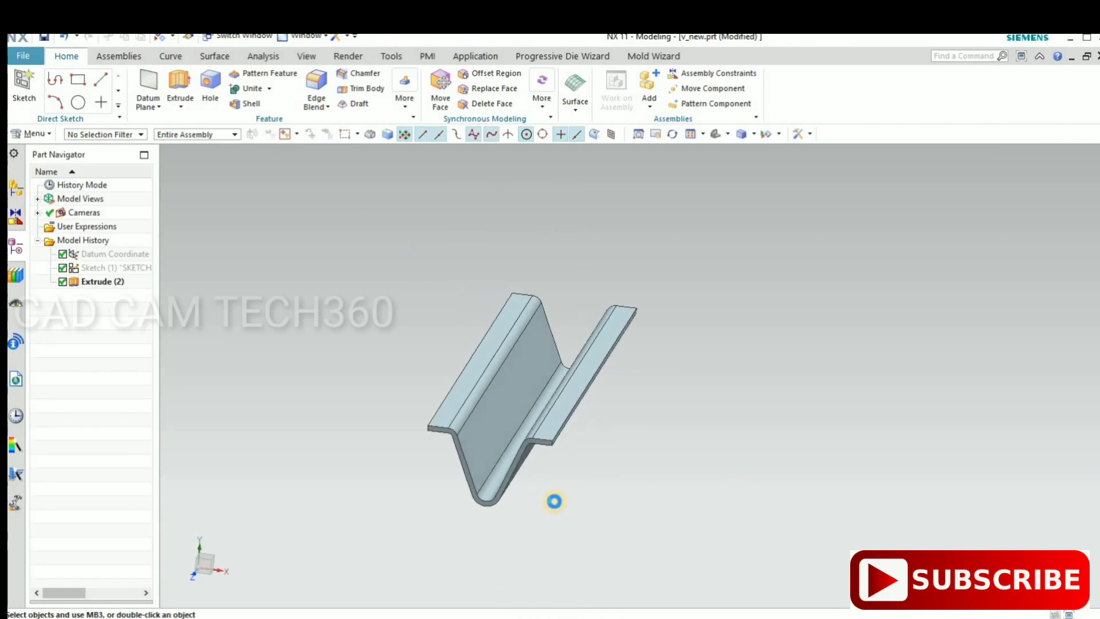
key(ctrl+j)
click(458, 430)
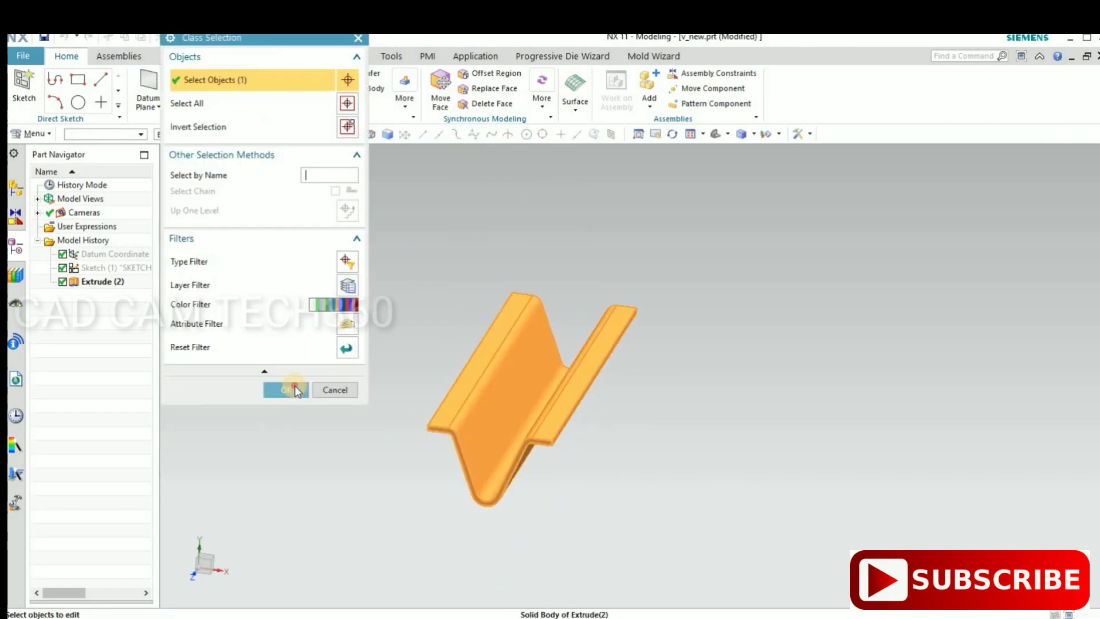
Recolour the V-channel body with the Medium Sea green swatch and close Edit Object Display.
middle_click(290, 287)
click(325, 120)
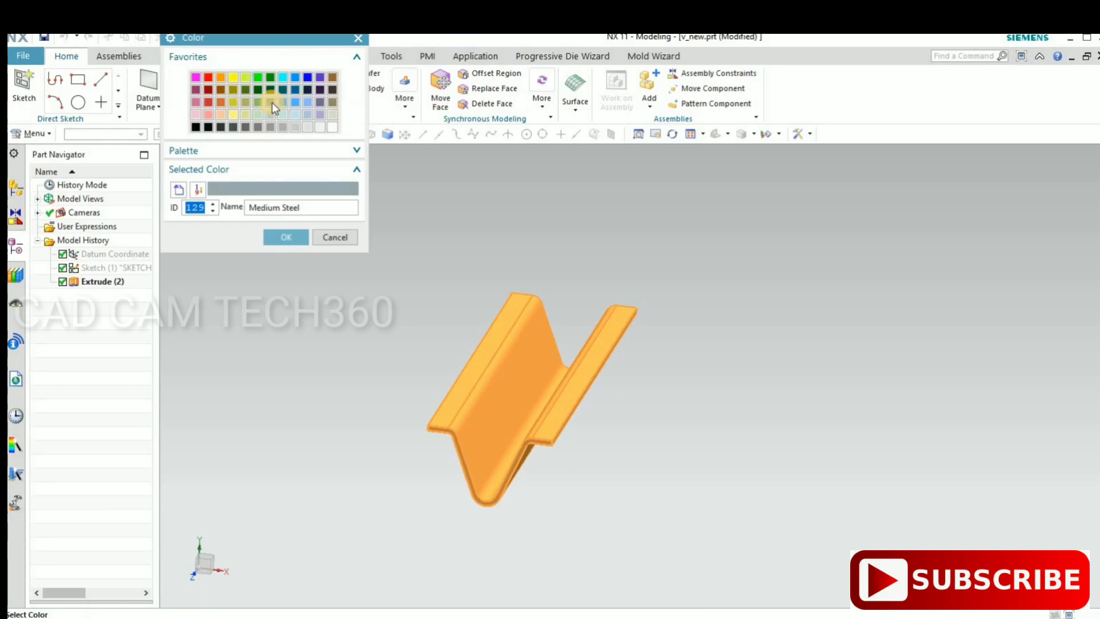
click(271, 102)
middle_click(248, 380)
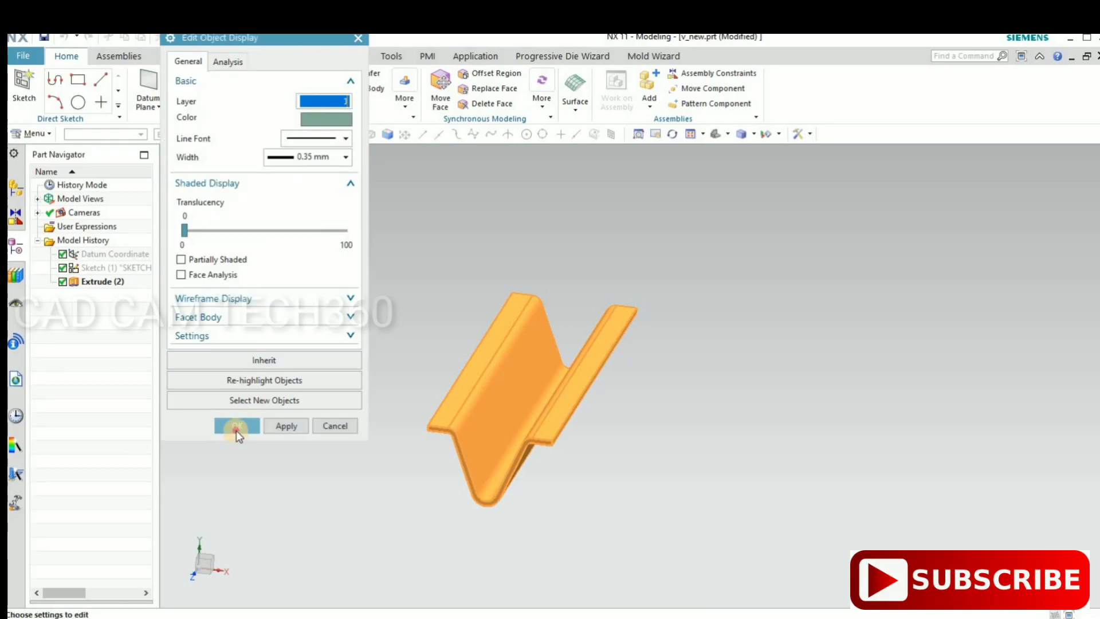
middle_click(320, 464)
mouse_move(349, 464)
middle_down()
mouse_move(374, 362)
mouse_move(351, 476)
mouse_move(458, 470)
mouse_move(435, 405)
middle_up()
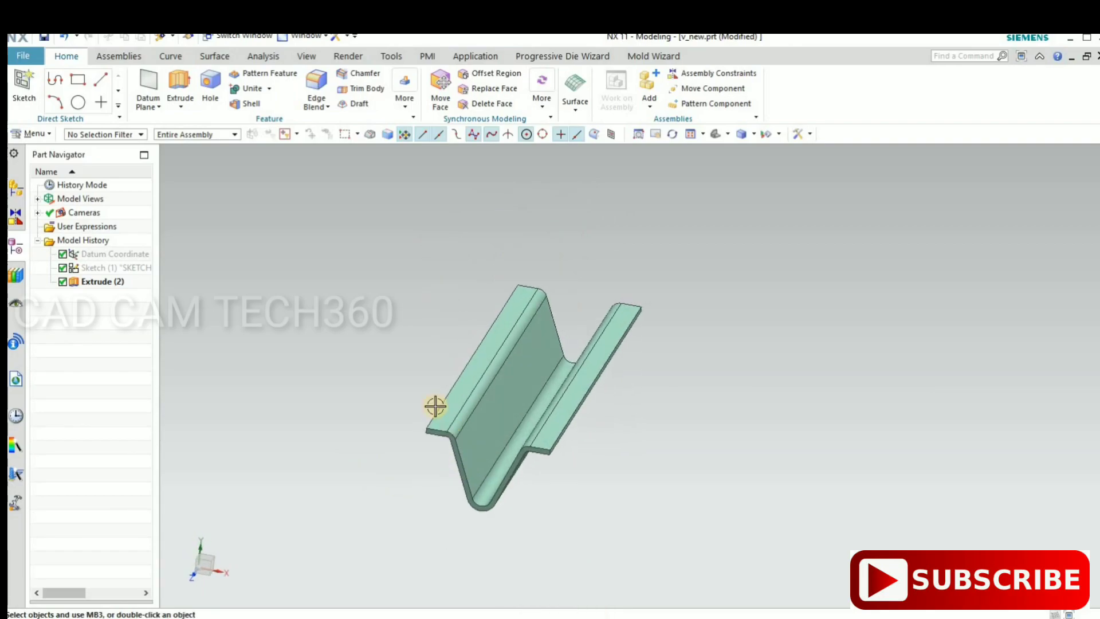
scroll(435, 406, up, 3)
scroll(388, 459, down, 3)
mouse_move(388, 459)
middle_down()
mouse_move(452, 395)
mouse_move(420, 476)
mouse_move(400, 476)
mouse_move(577, 437)
mouse_move(480, 444)
mouse_move(528, 501)
mouse_move(518, 506)
mouse_move(372, 420)
middle_up()
scroll(420, 476, up, 3)
scroll(420, 476, down, 3)
scroll(559, 422, down, 2)
scroll(373, 420, up, 3)
scroll(466, 400, down, 5)
middle_drag(467, 400, 493, 397)
key(ctrl+alt+t)
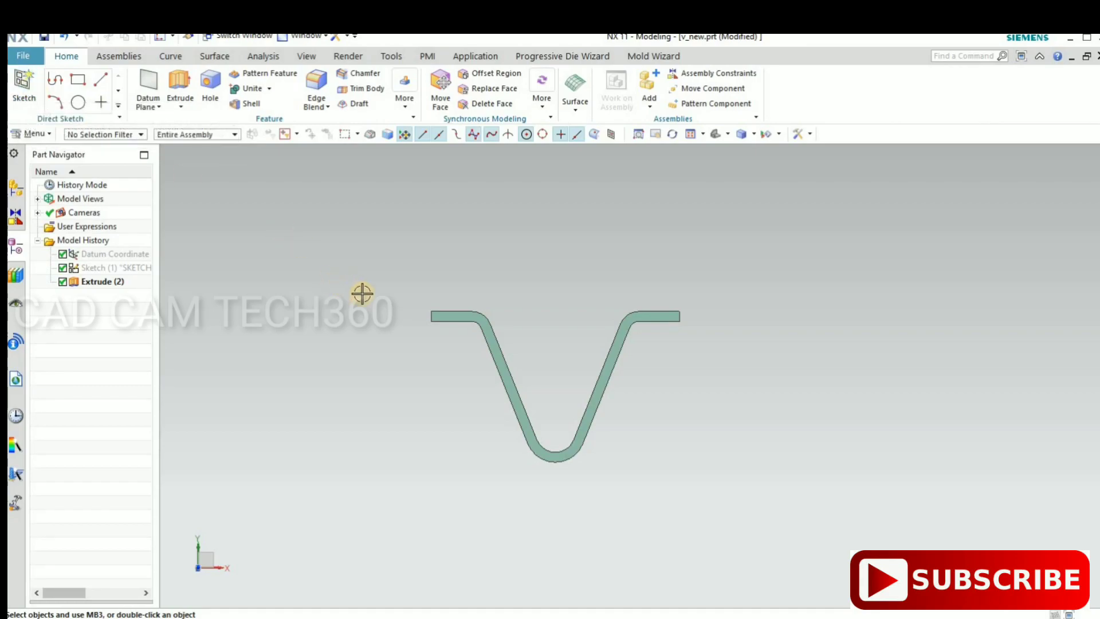
middle_drag(368, 343, 472, 153)
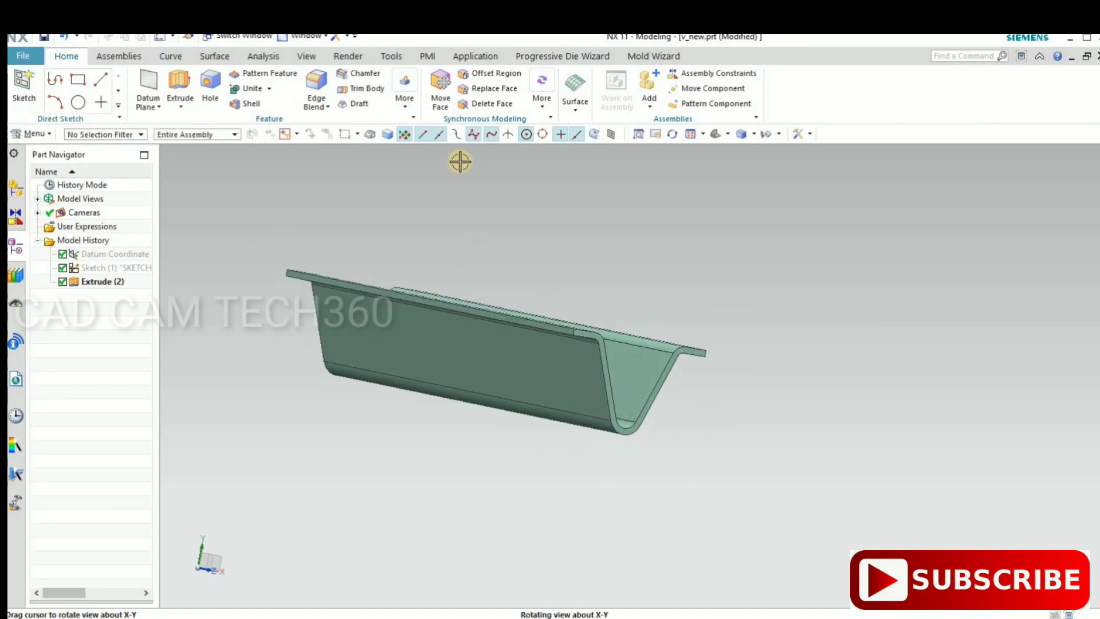
In Extract Geometry, select the top flange face with the Tangent Faces rule, capturing 7 faces.
click(213, 57)
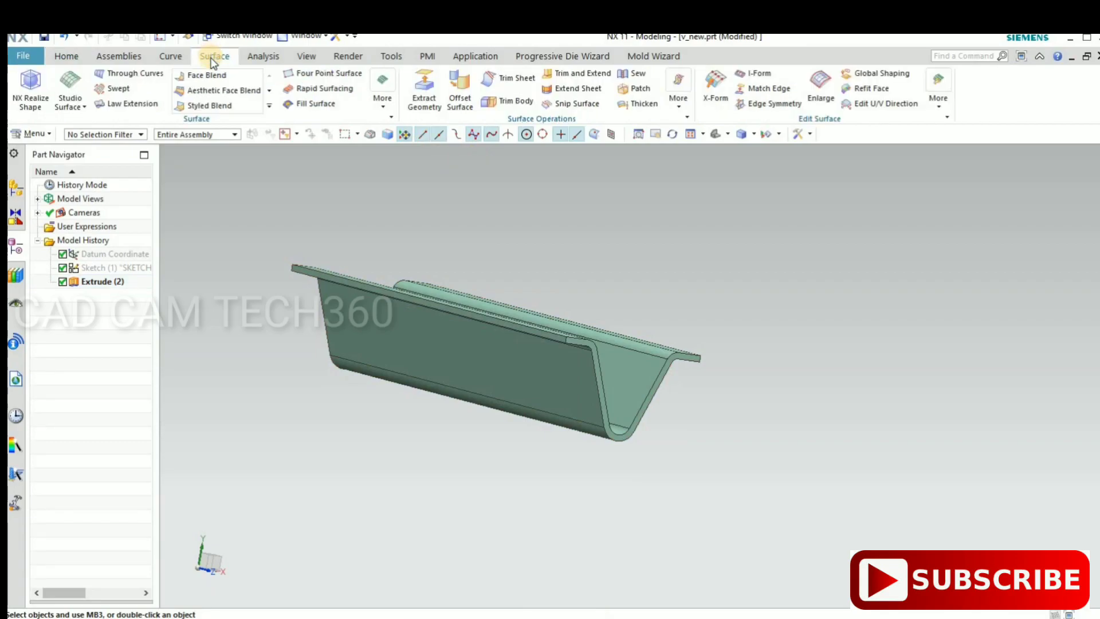
click(424, 92)
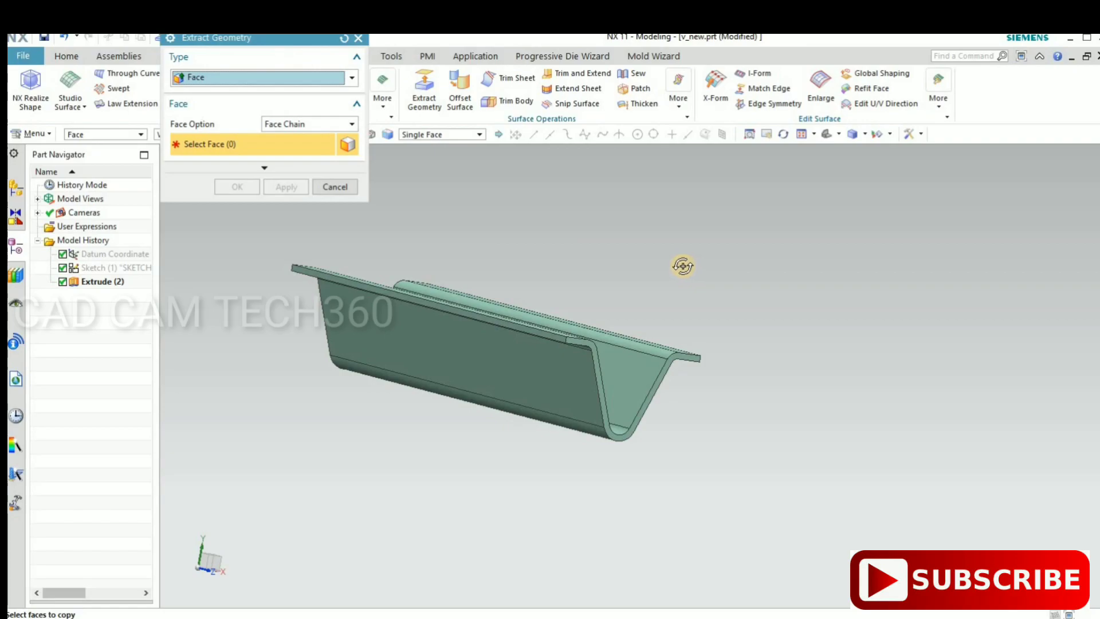
middle_drag(680, 274, 569, 331)
scroll(511, 332, up, 3)
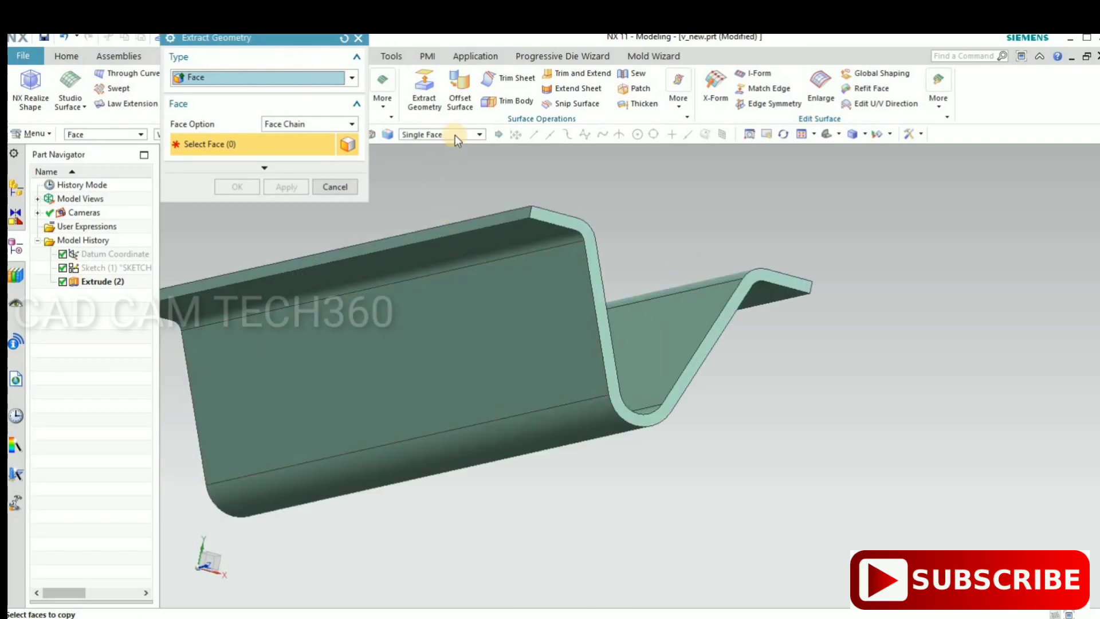
click(456, 134)
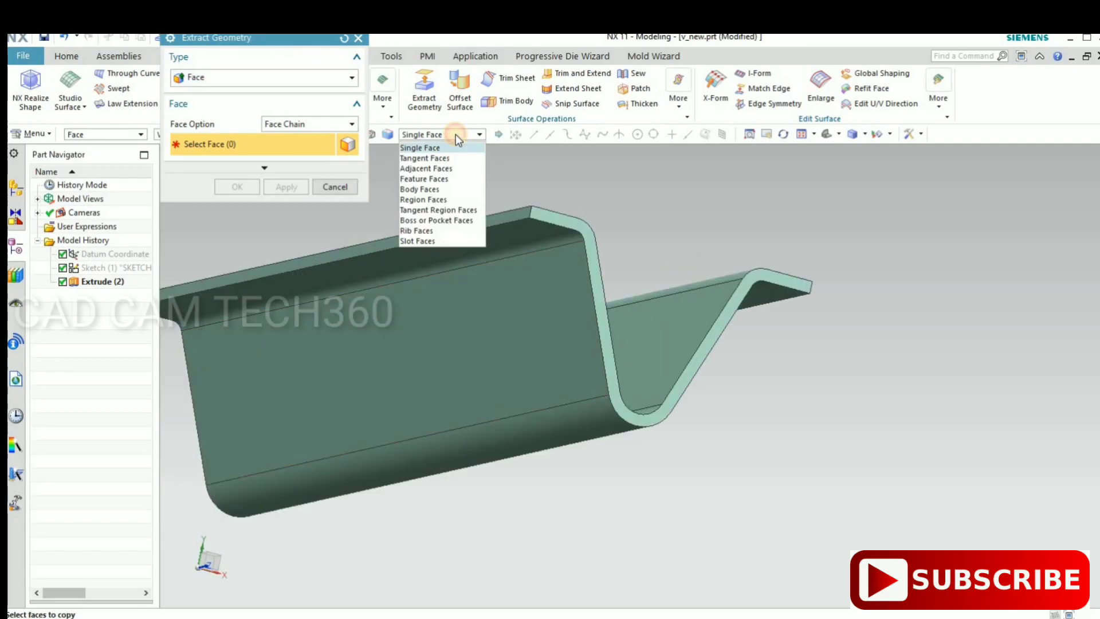
click(456, 134)
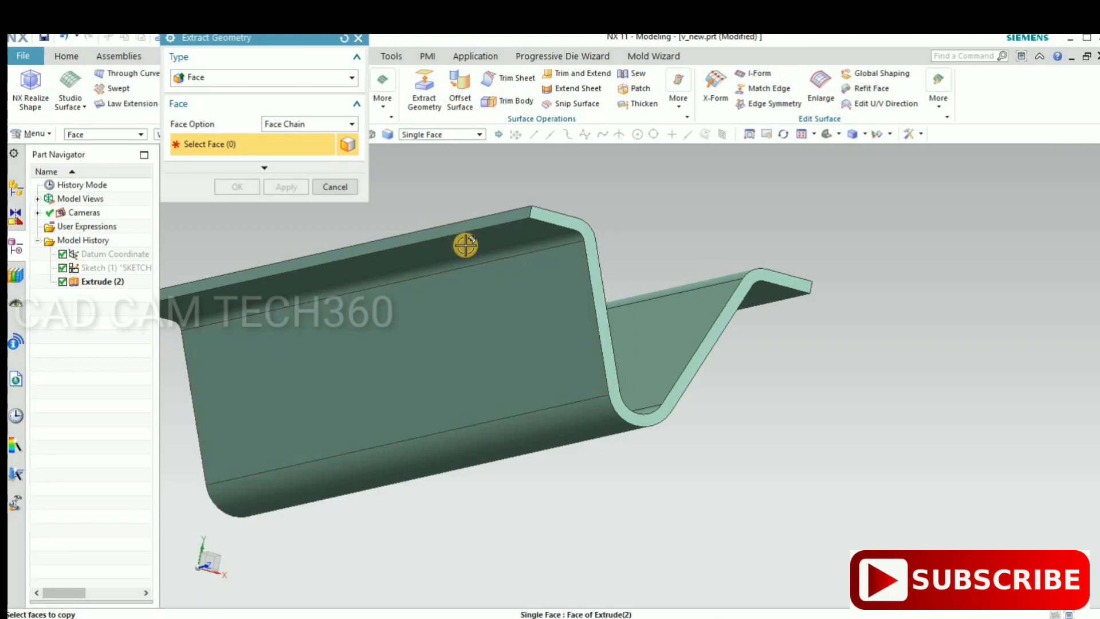
click(500, 236)
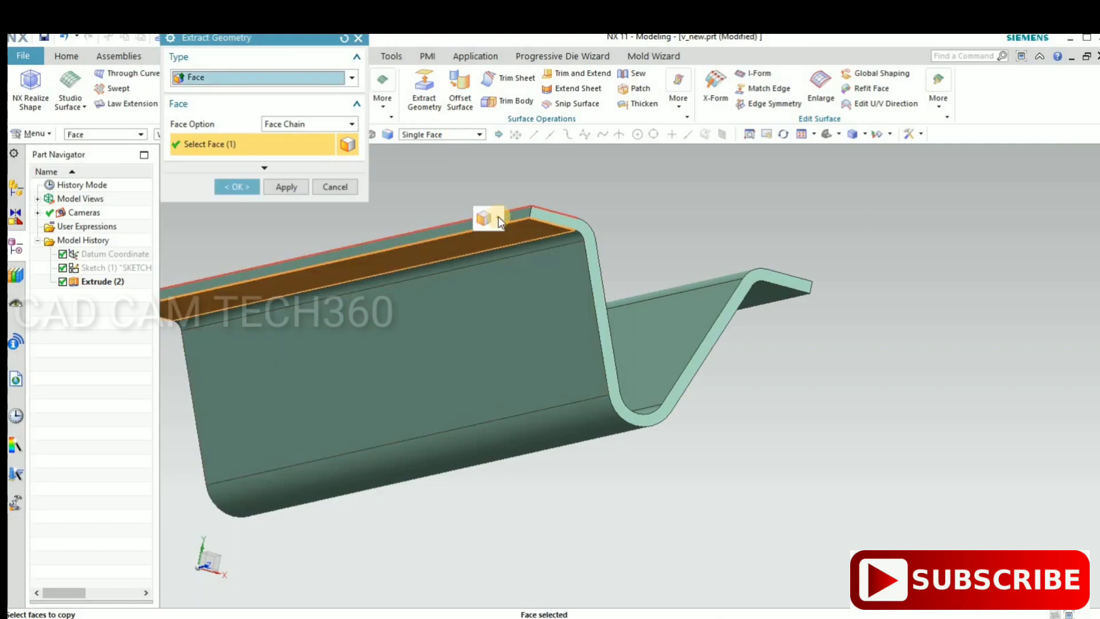
click(498, 217)
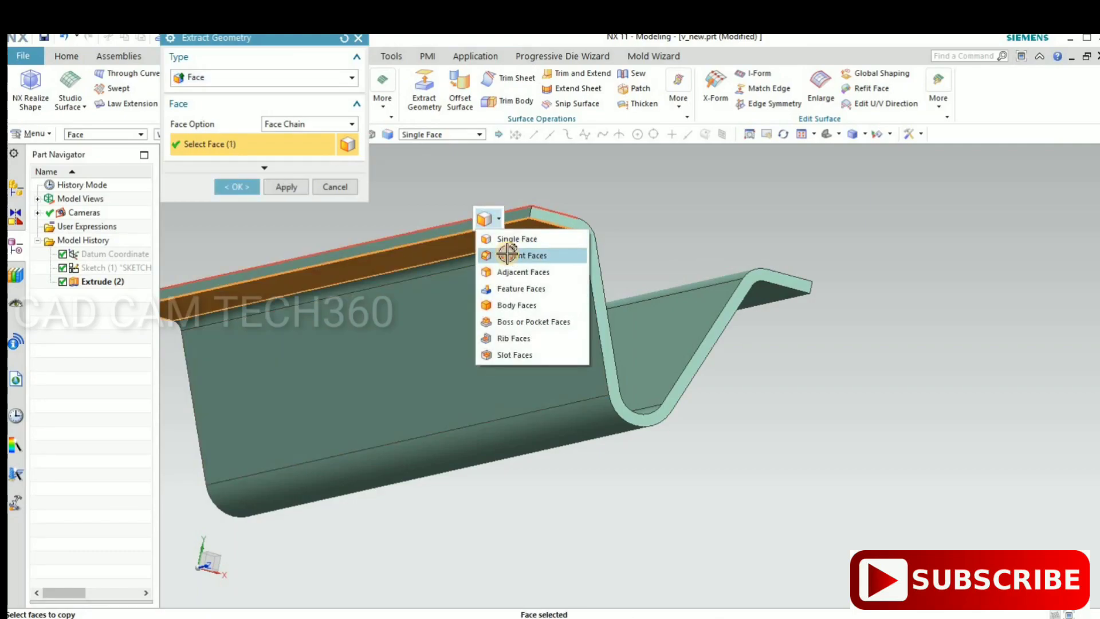
click(507, 253)
mouse_move(614, 312)
middle_down()
mouse_move(632, 264)
mouse_move(613, 184)
mouse_move(619, 285)
mouse_move(596, 331)
mouse_move(569, 326)
mouse_move(658, 339)
middle_up()
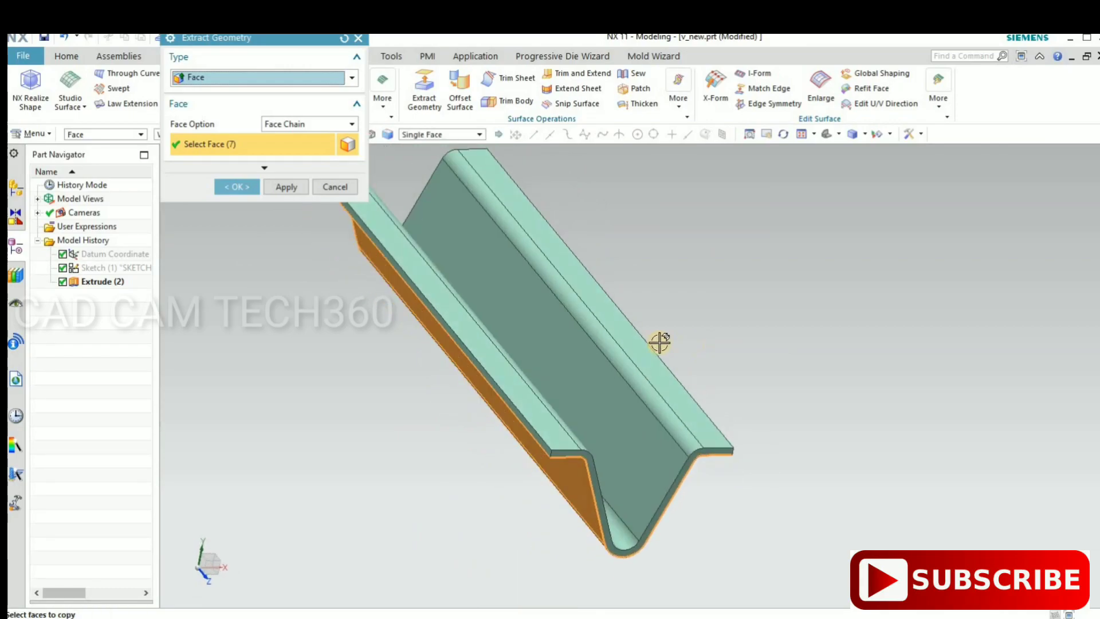
Apply the face extraction, then select and hide the original solid Extrude (2).
click(241, 187)
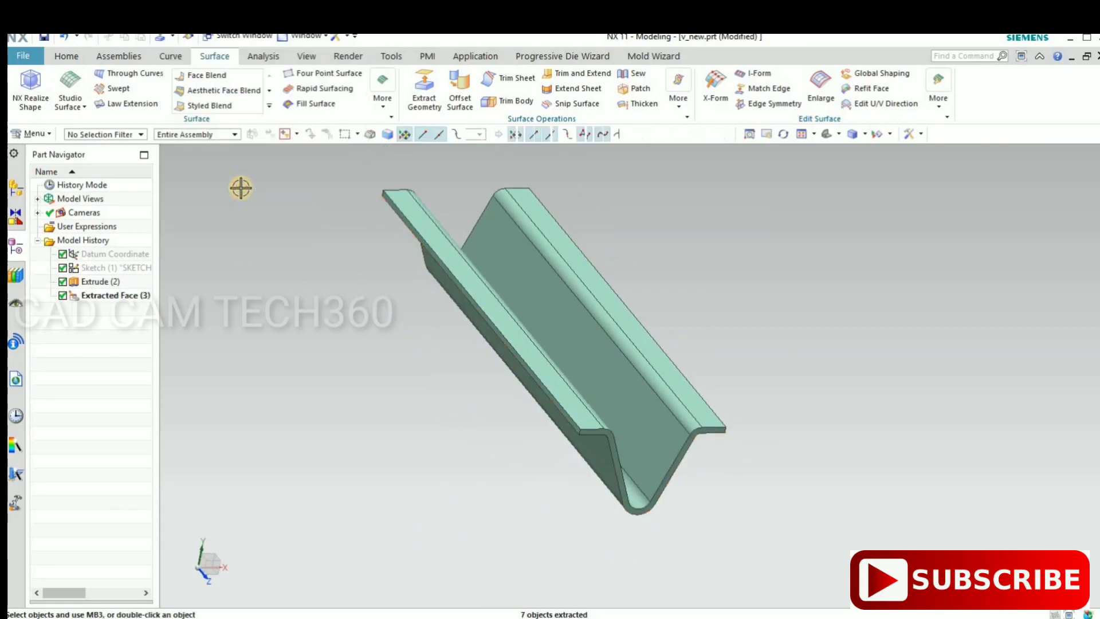
middle_drag(416, 426, 425, 420)
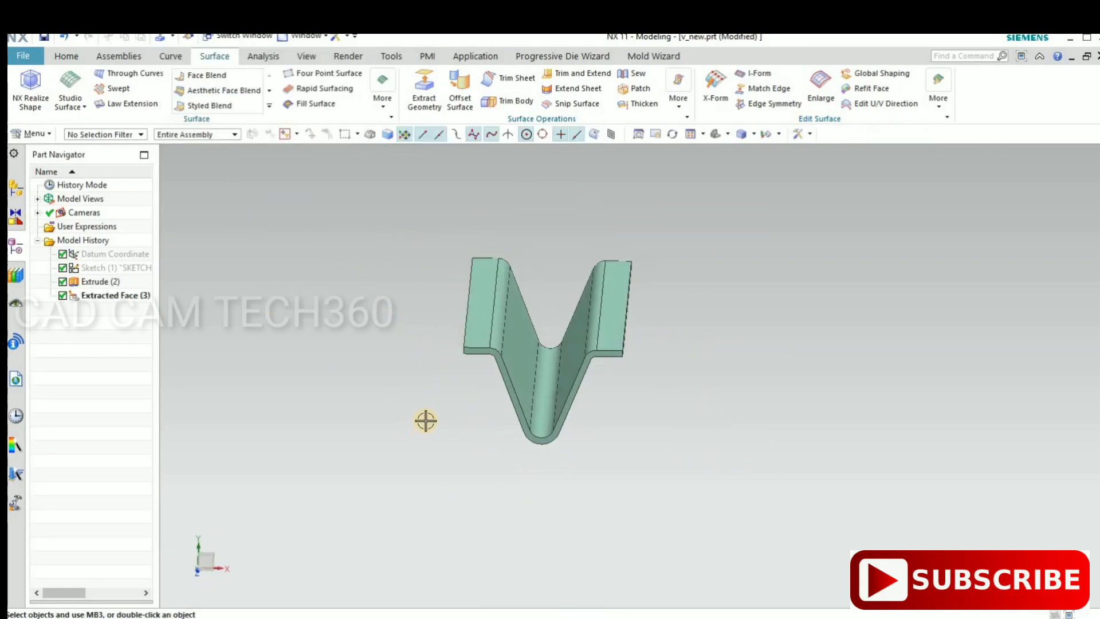
scroll(482, 404, up, 4)
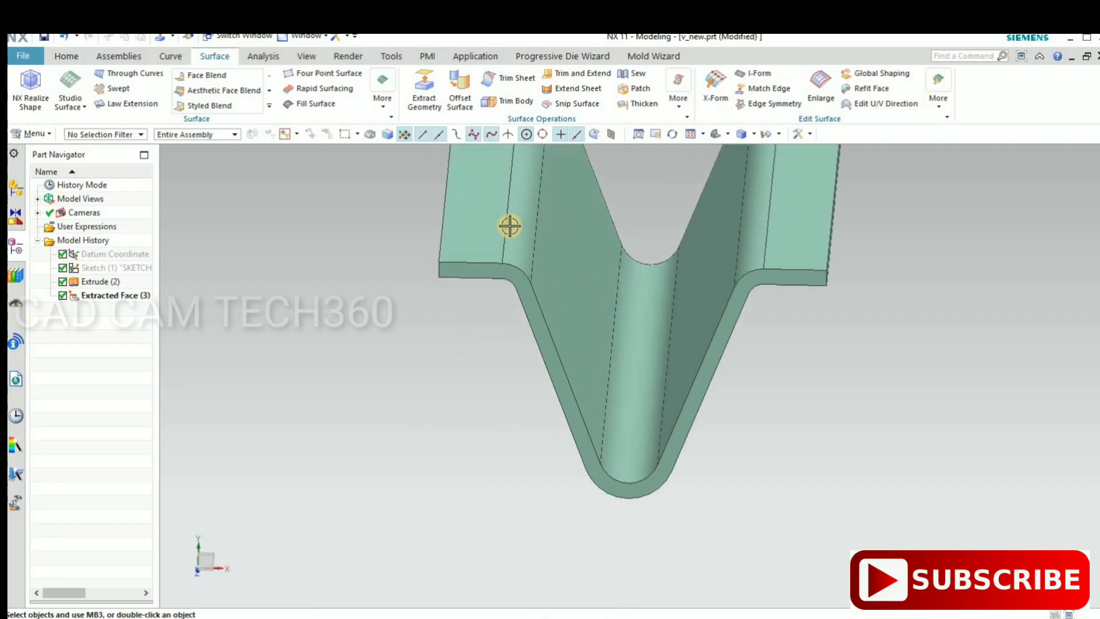
click(508, 226)
scroll(319, 496, down, 2)
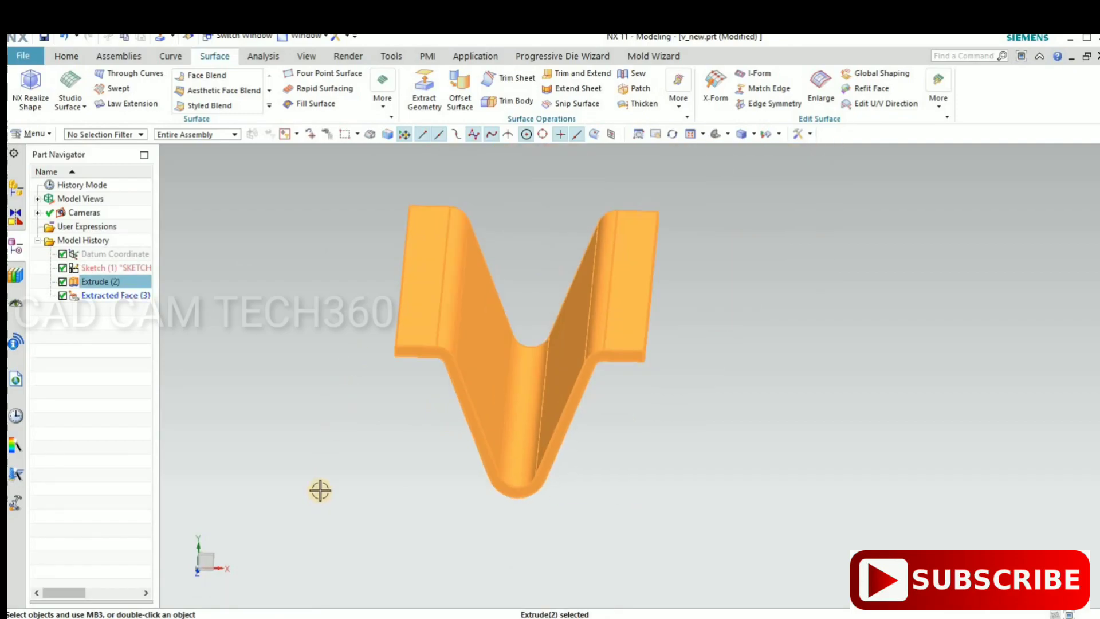
scroll(321, 488, down, 1)
key(Escape)
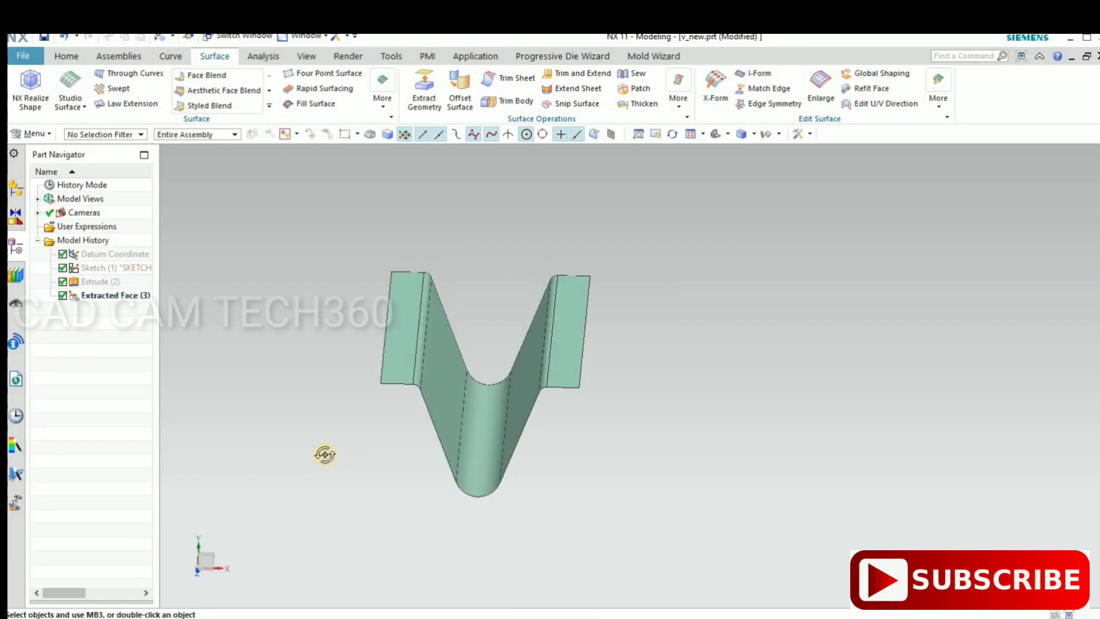
Orbit around the extracted face sheet to inspect it from a long diagonal view.
middle_drag(321, 455, 227, 458)
scroll(398, 405, up, 3)
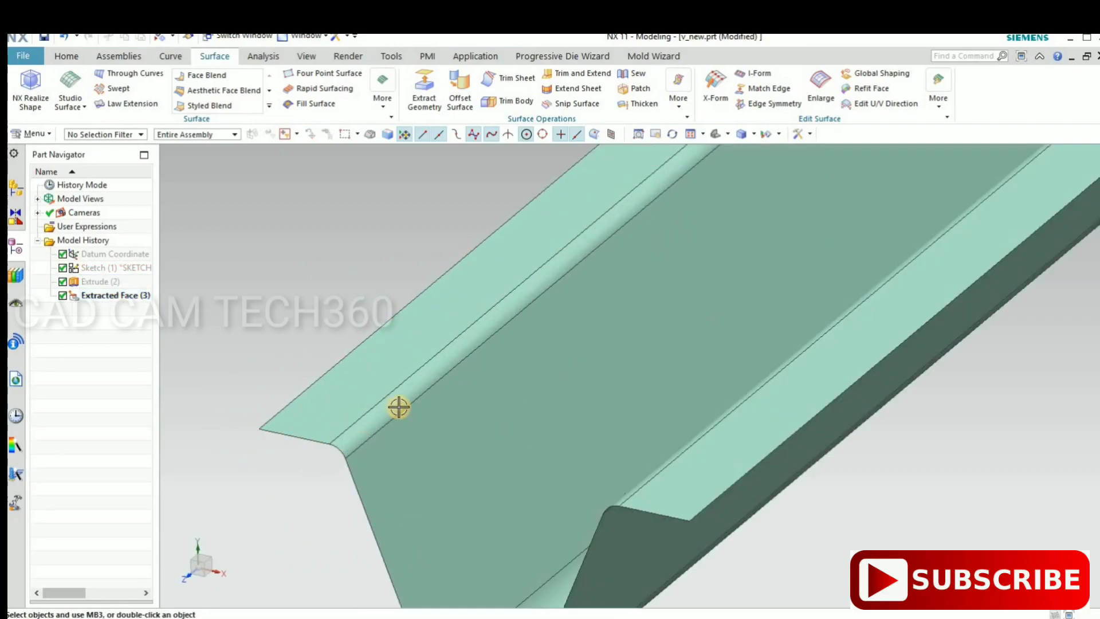
scroll(375, 462, down, 3)
mouse_move(376, 461)
middle_down()
mouse_move(369, 510)
mouse_move(336, 494)
middle_up()
scroll(286, 360, up, 3)
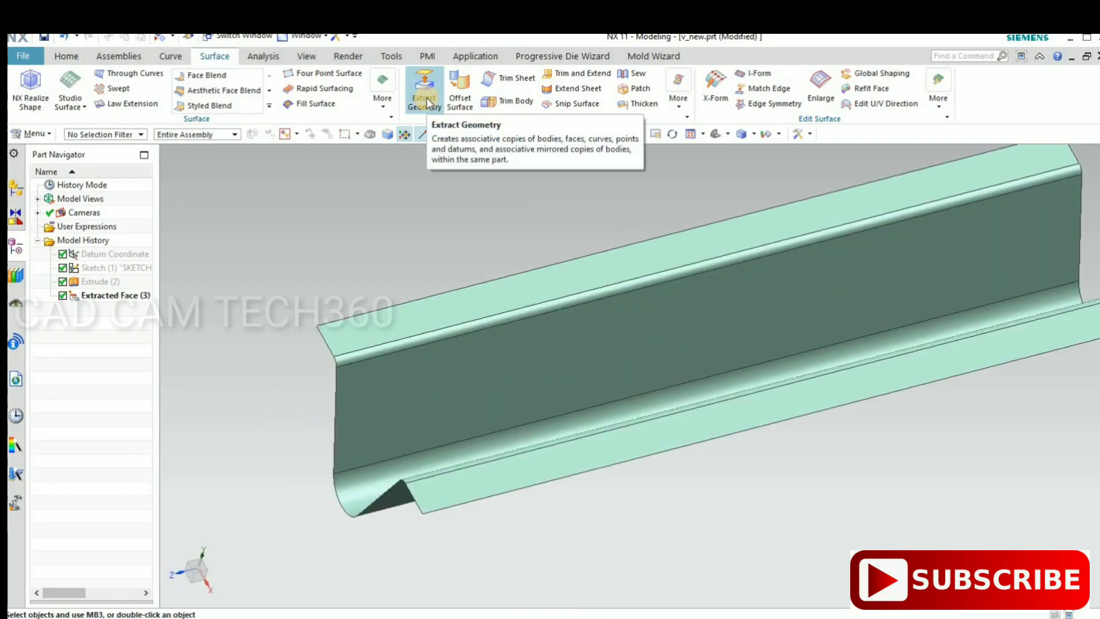
Start a new extrusion and discard the first end-edge chain that would not extrude.
key(x)
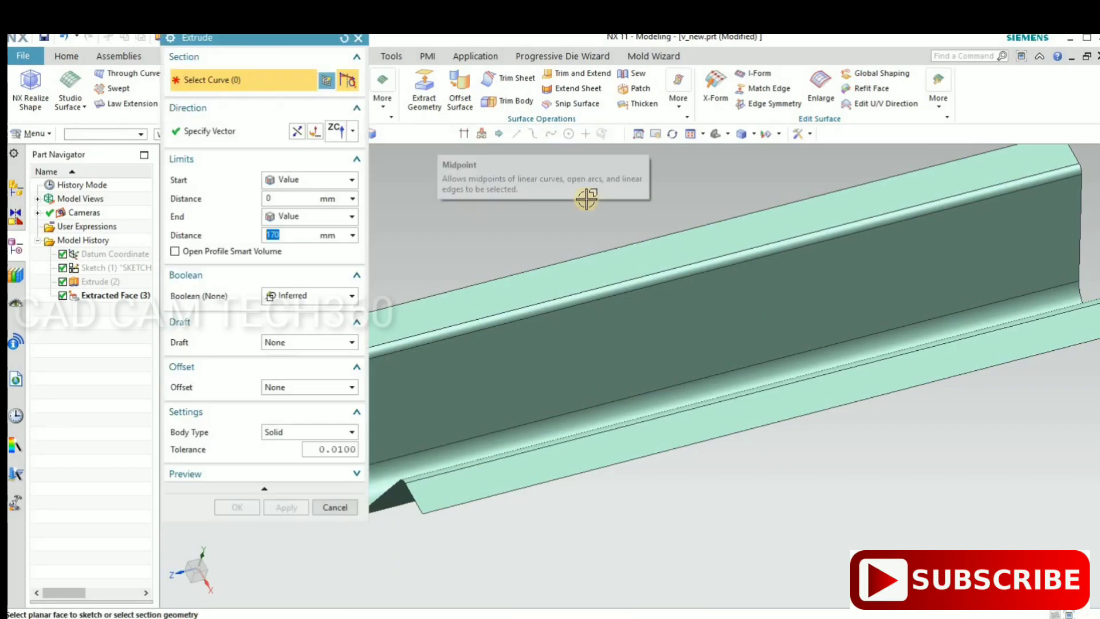
scroll(605, 198, down, 3)
middle_drag(560, 229, 486, 265)
scroll(486, 265, up, 3)
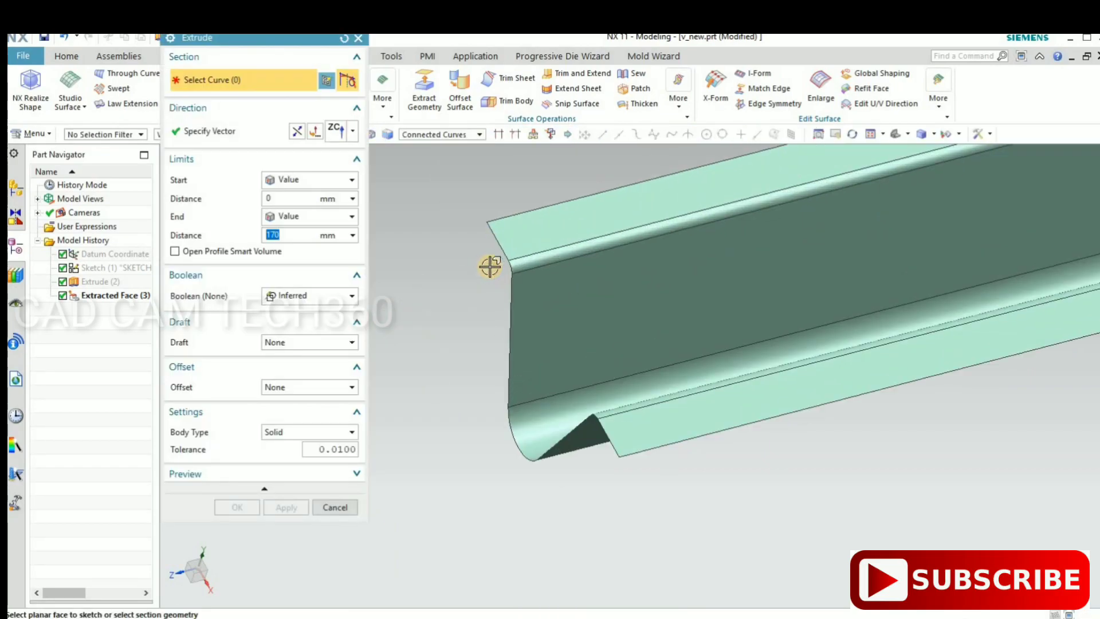
scroll(490, 266, up, 2)
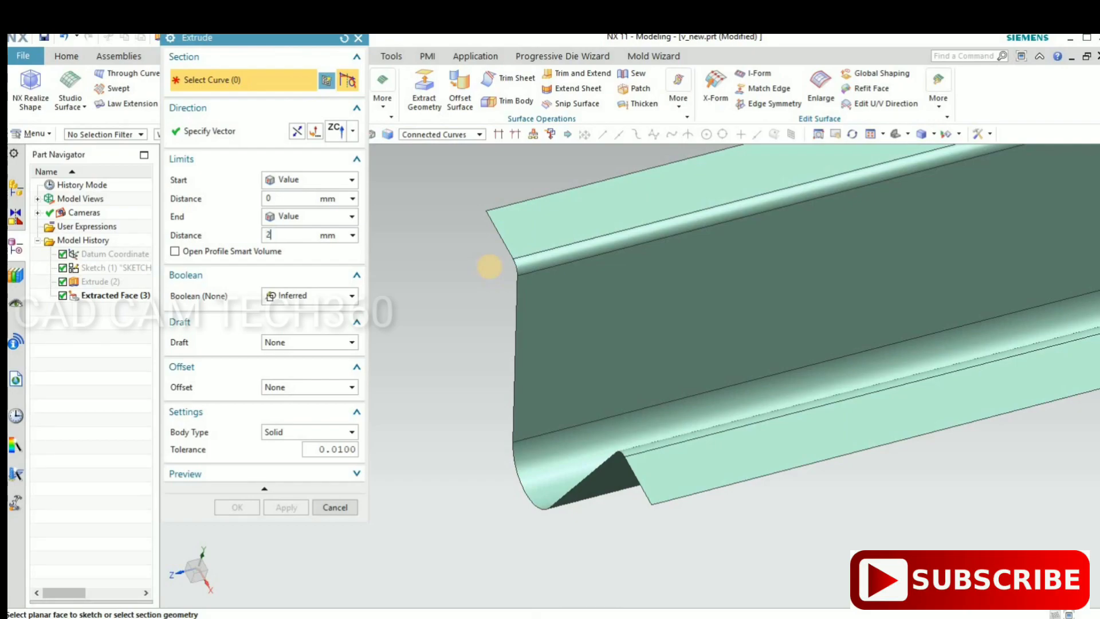
click(499, 248)
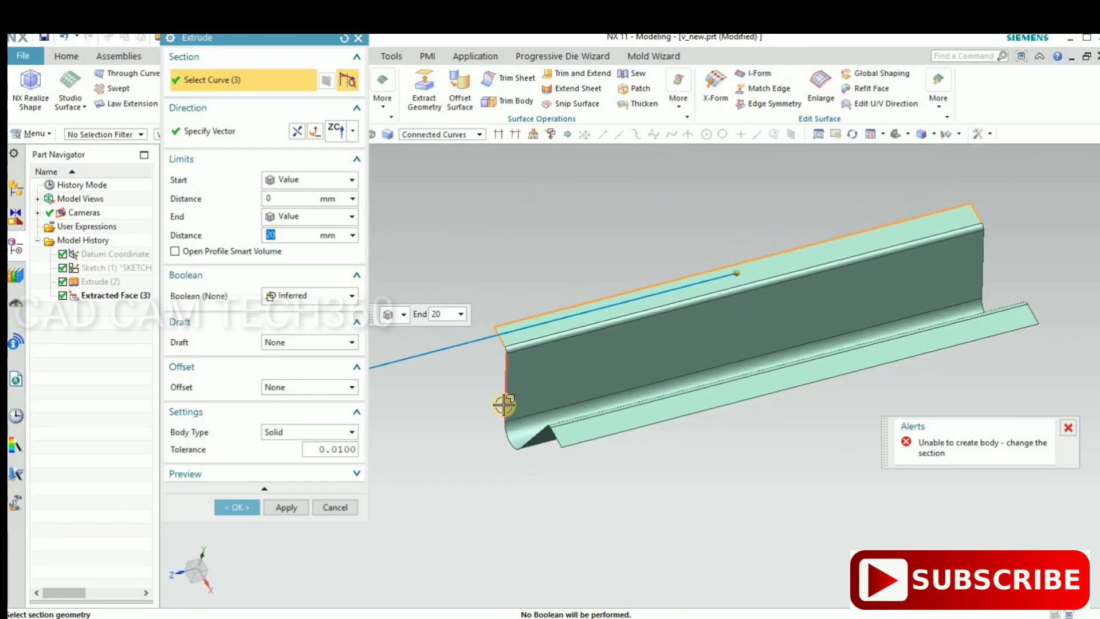
scroll(502, 405, down, 3)
scroll(506, 401, up, 1)
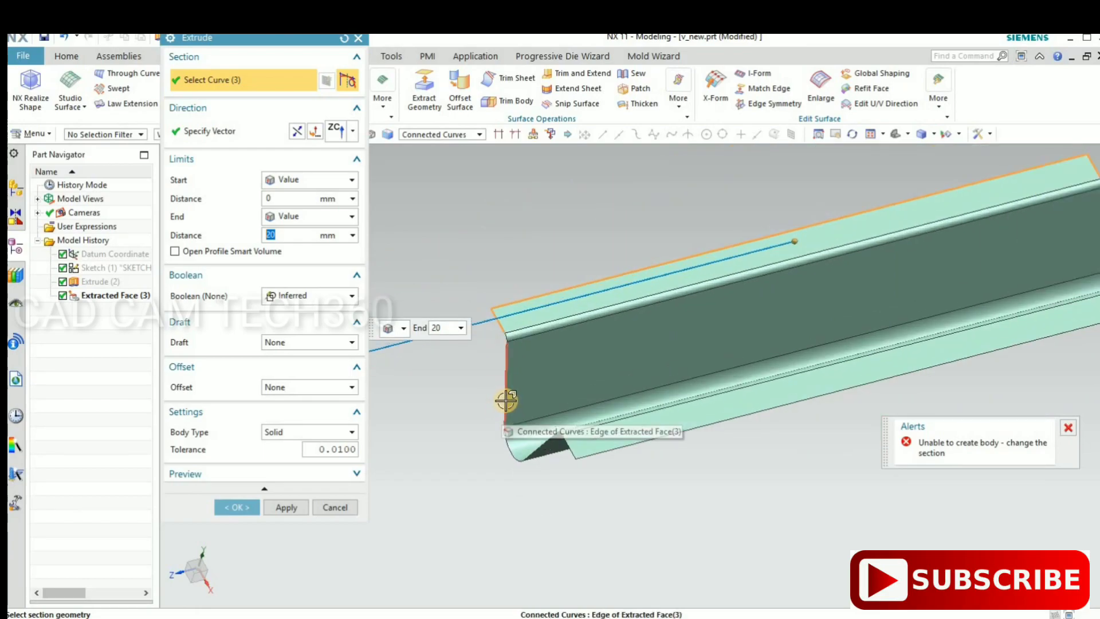
shift+click(522, 297)
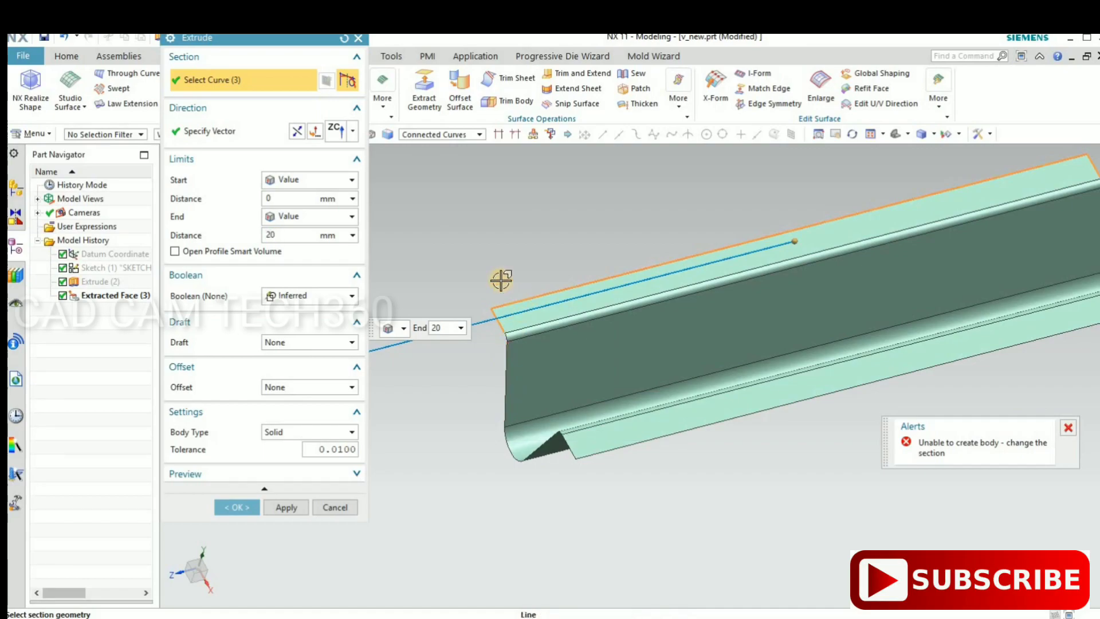
Switch the curve rule to single curves and pick the first end edges of the sheet.
click(438, 135)
click(427, 143)
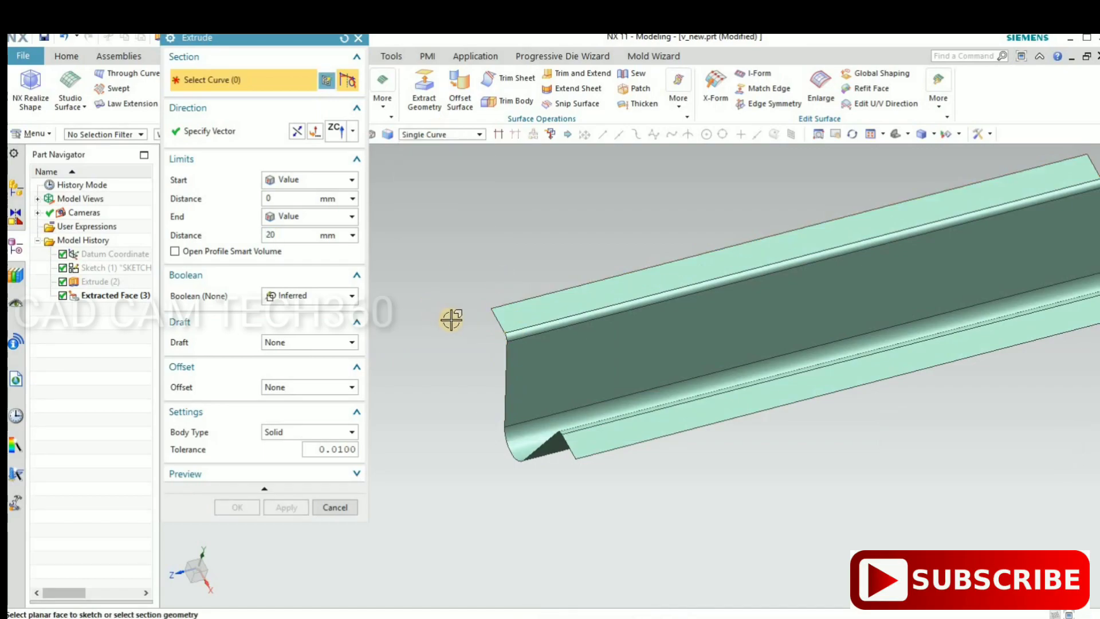
click(498, 322)
scroll(524, 312, up, 3)
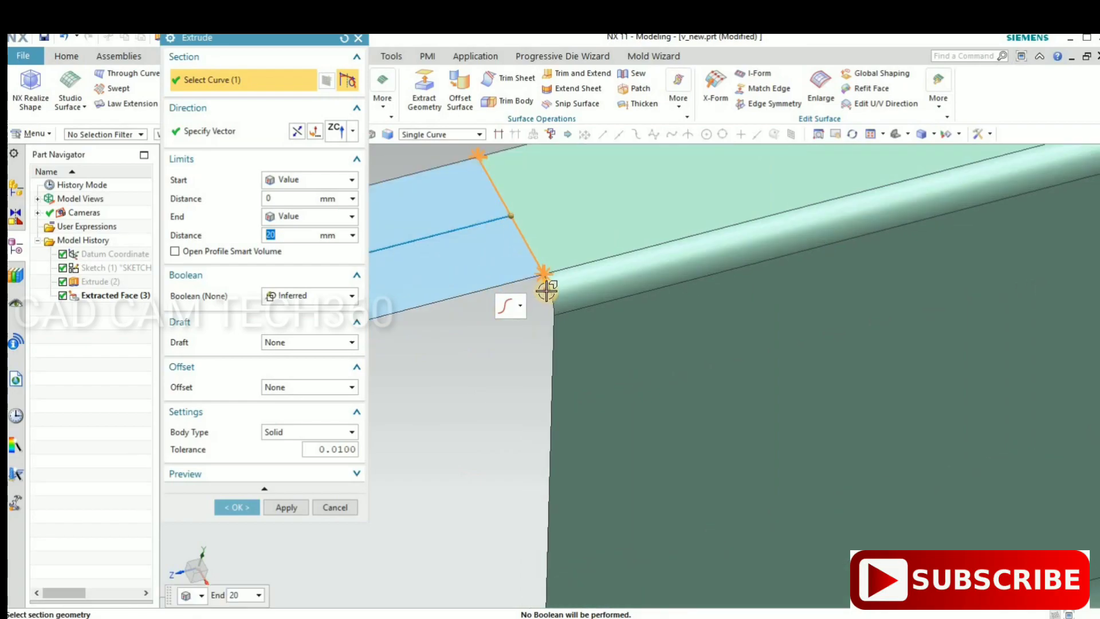
click(550, 295)
click(553, 348)
scroll(483, 312, down, 3)
scroll(484, 363, down, 2)
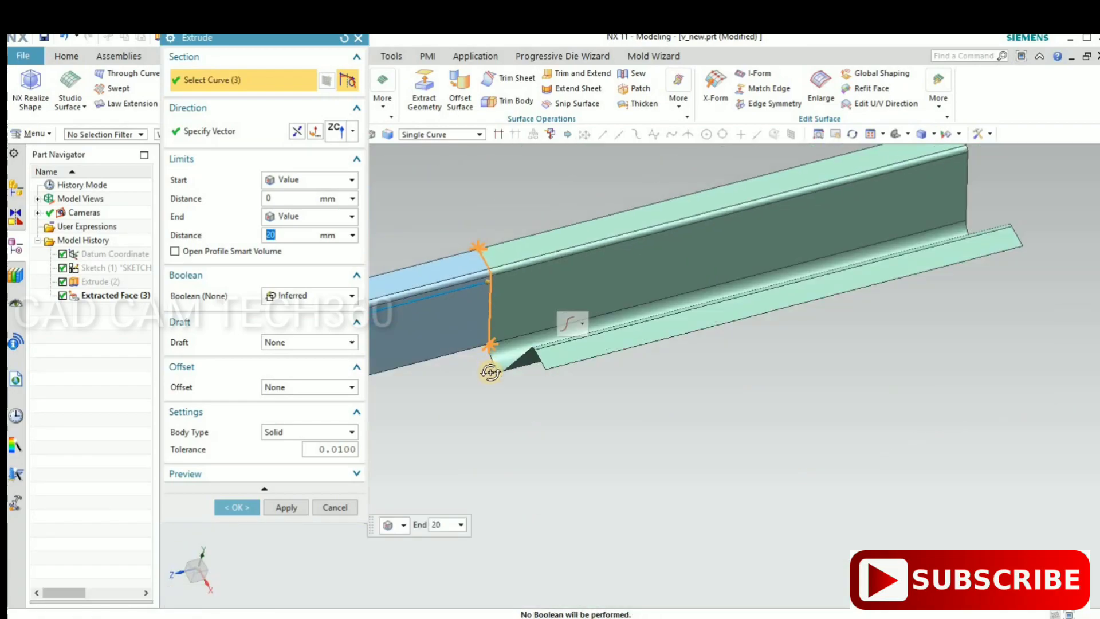
middle_drag(483, 363, 489, 356)
Add the remaining end profile edges and extrude them 20 mm as Extrude (4).
scroll(489, 356, up, 2)
click(567, 376)
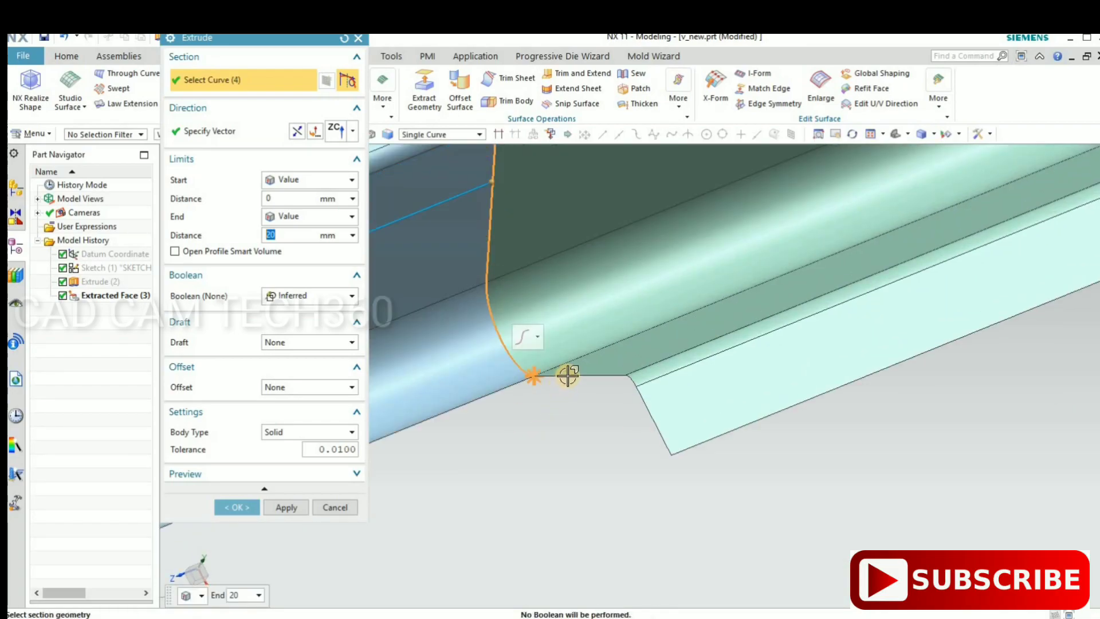
scroll(676, 388, up, 2)
click(676, 381)
click(693, 405)
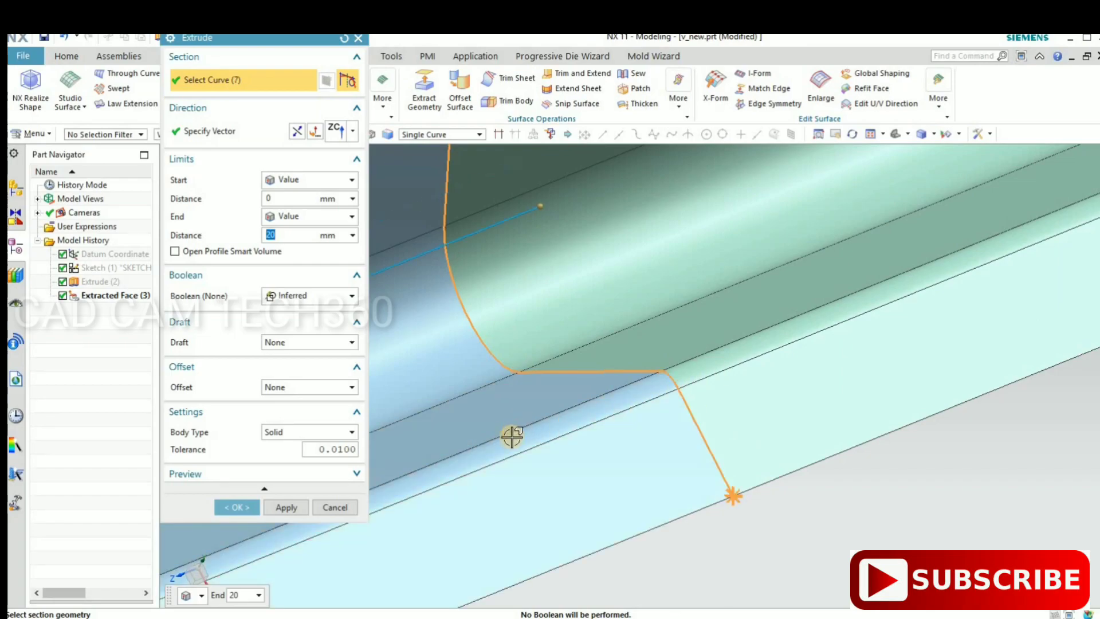
click(514, 441)
scroll(520, 445, down, 2)
scroll(520, 445, down, 2)
click(292, 506)
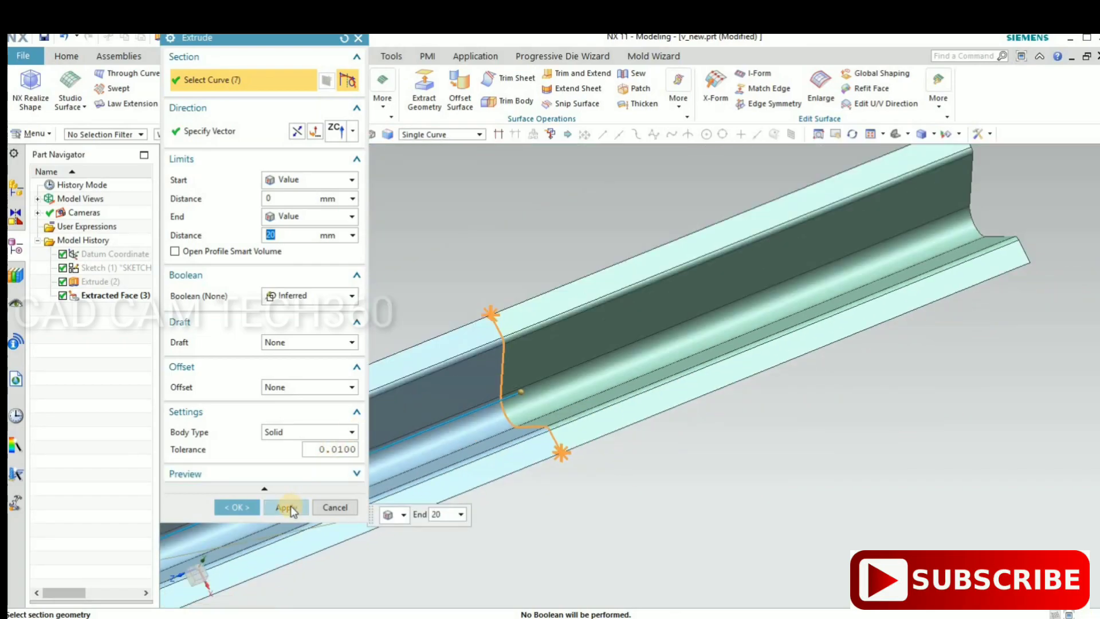
Turn the view to the channel's far end and pick its first end edges.
middle_click(530, 470)
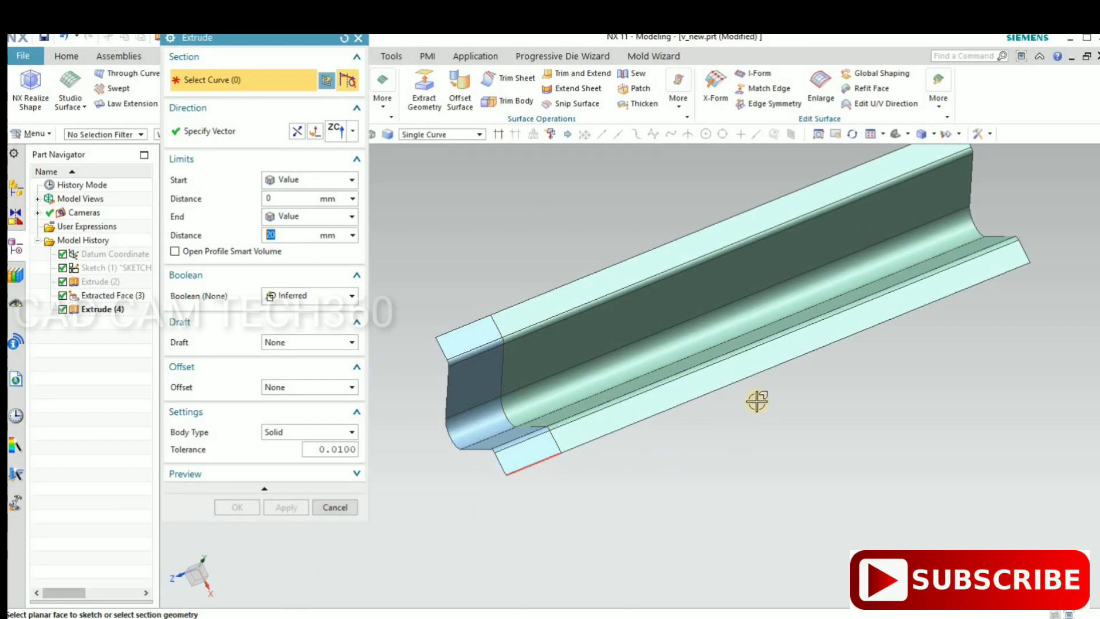
mouse_move(709, 419)
middle_down()
mouse_move(731, 382)
mouse_move(922, 204)
middle_up()
scroll(810, 221, up, 3)
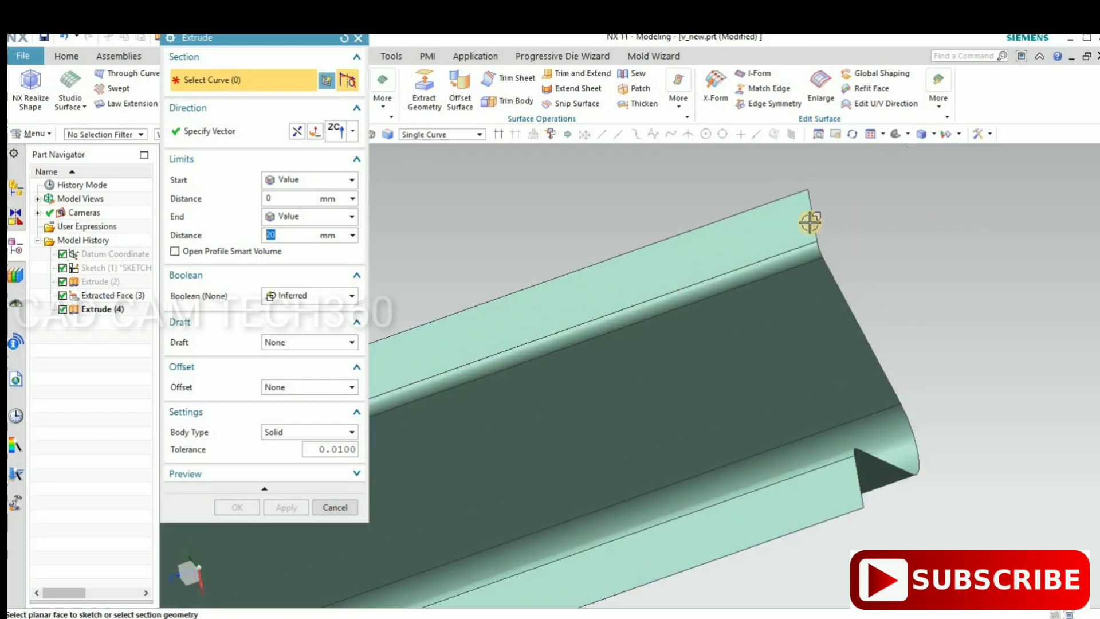
click(816, 235)
click(822, 255)
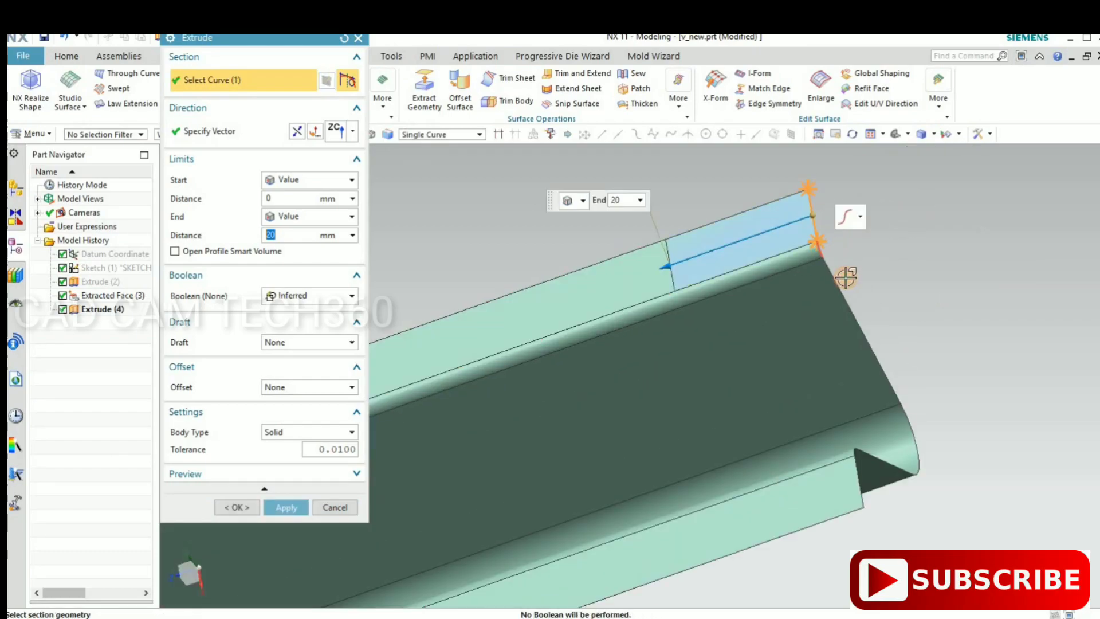
click(859, 363)
click(889, 397)
scroll(857, 344, up, 2)
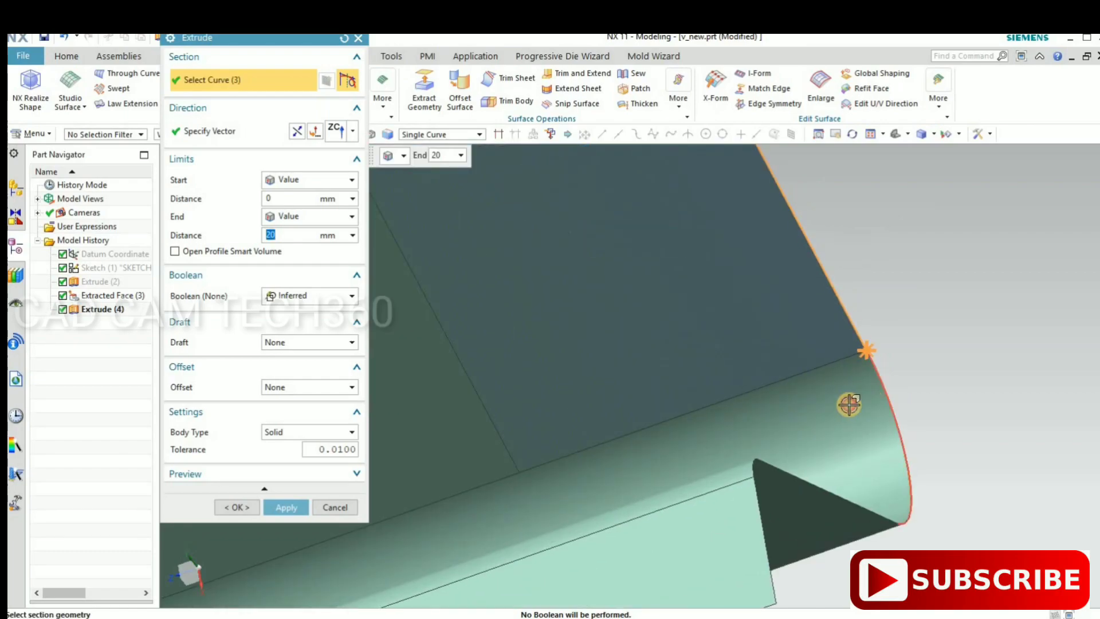
scroll(844, 430, down, 3)
scroll(822, 376, up, 3)
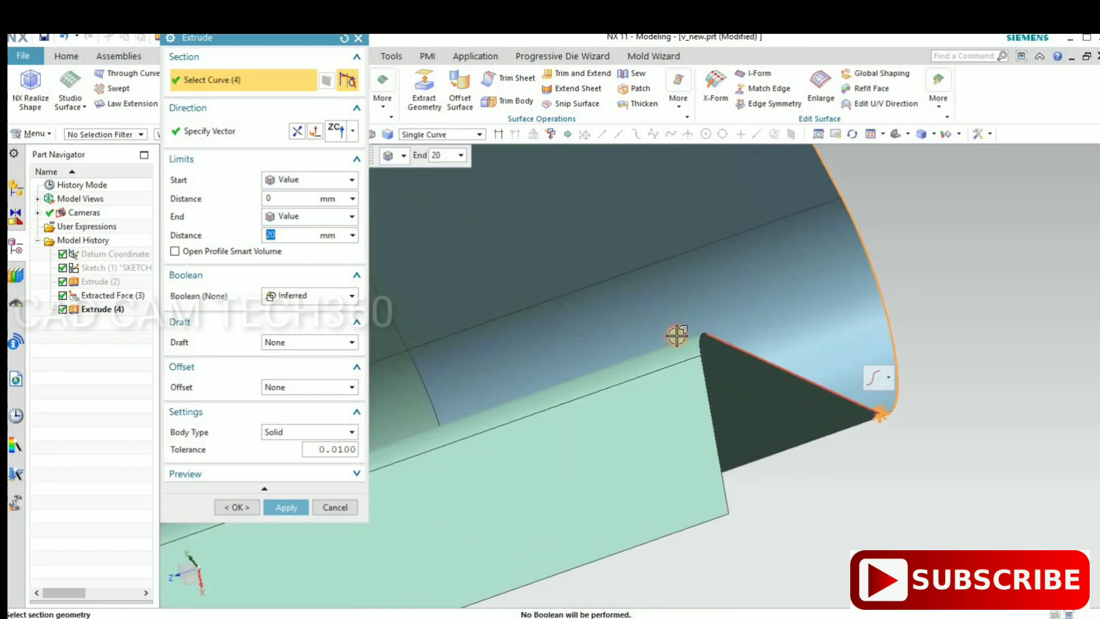
Finish the far-end profile, reverse the direction, and create the 20 mm Extrude (5).
click(707, 342)
scroll(714, 349, up, 1)
click(718, 394)
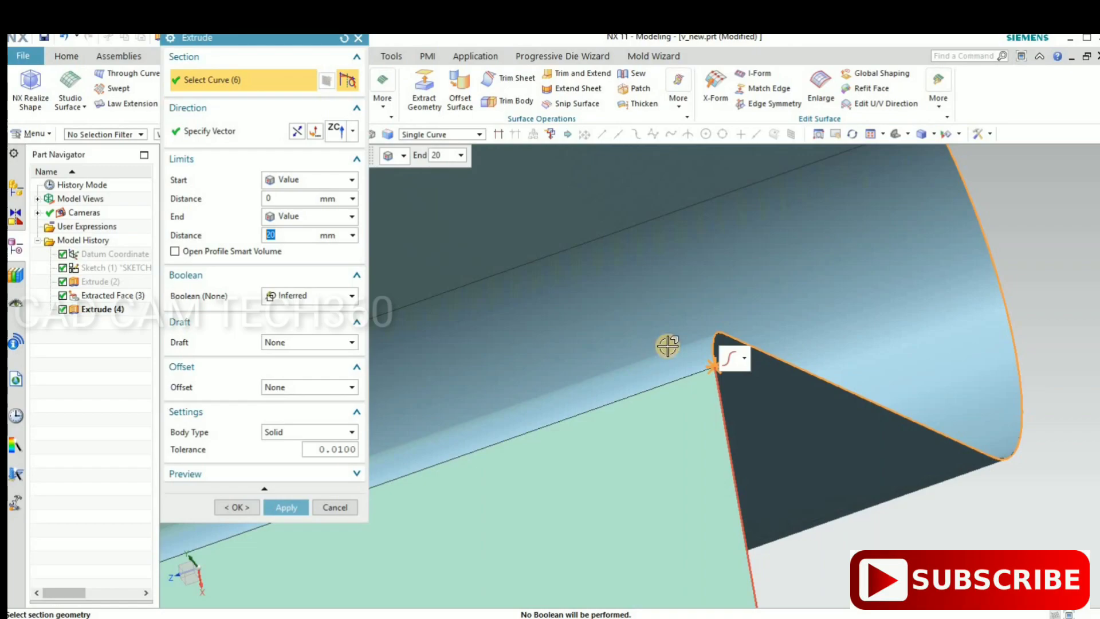
click(668, 346)
scroll(852, 405, down, 2)
scroll(852, 405, down, 2)
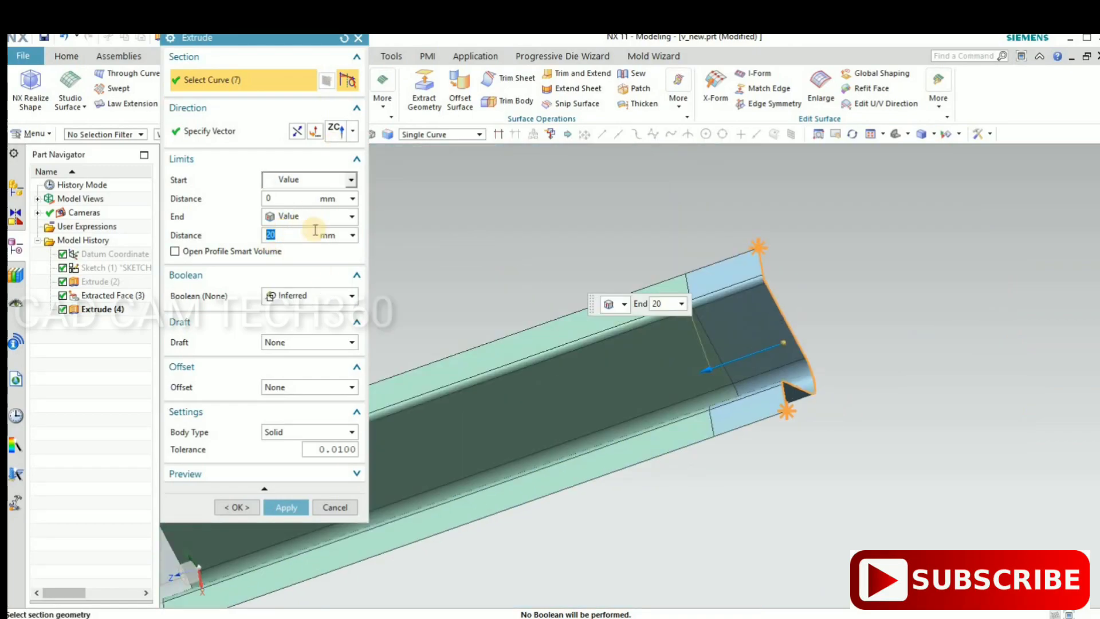
click(298, 132)
click(582, 328)
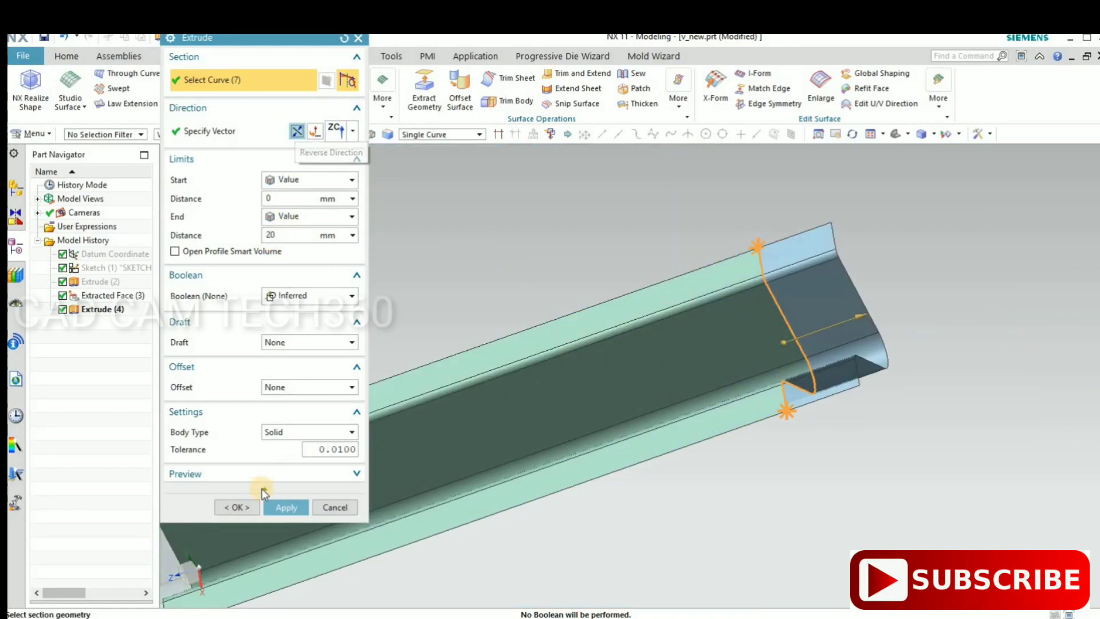
click(283, 508)
Pick a long side edge and set the extrusion vector to XC, aimed outward.
scroll(620, 484, down, 3)
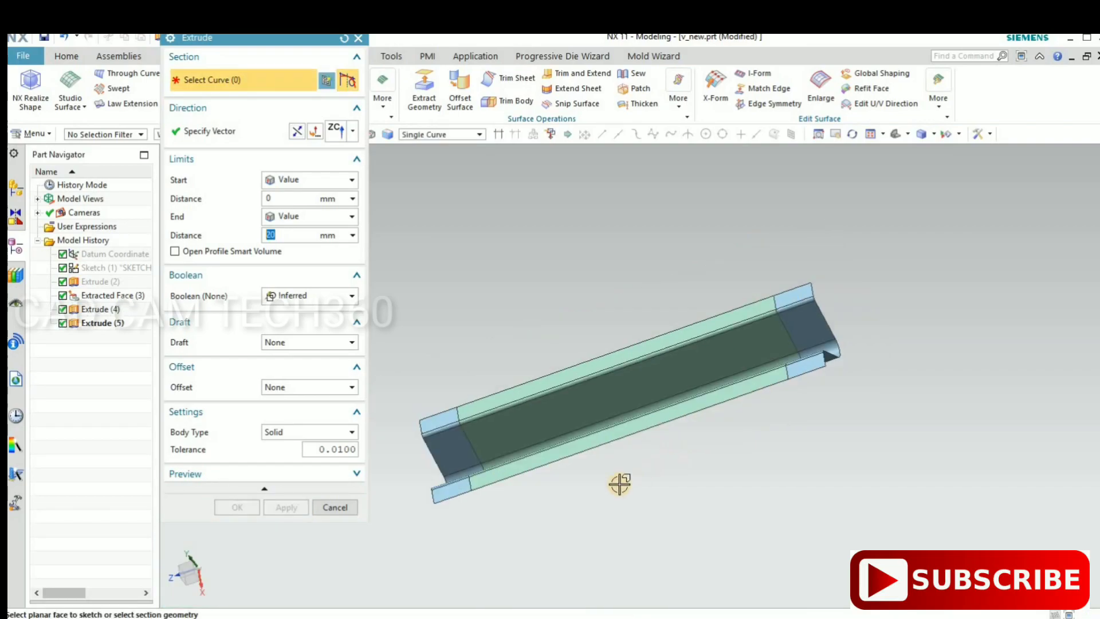
mouse_move(619, 484)
middle_down()
mouse_move(681, 469)
mouse_move(659, 464)
middle_up()
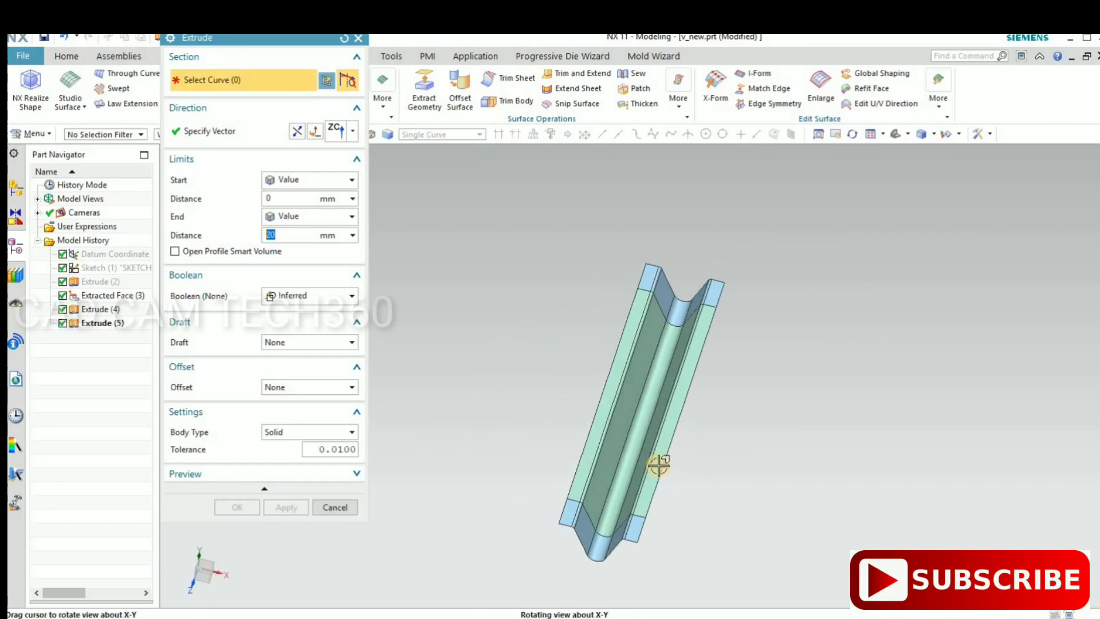
scroll(589, 448, up, 1)
click(590, 445)
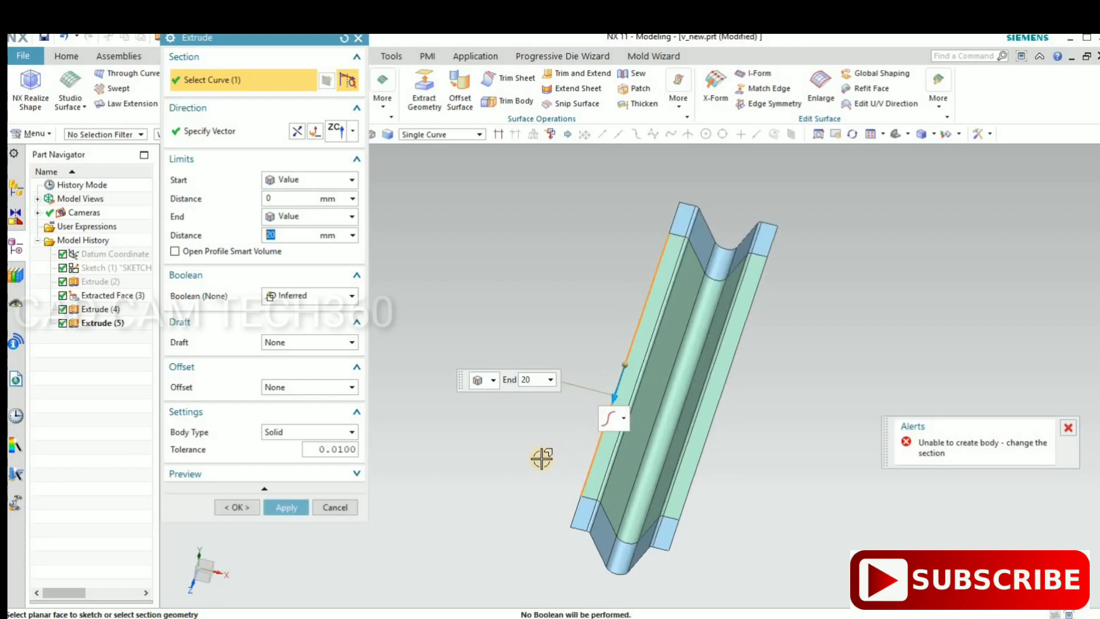
click(353, 130)
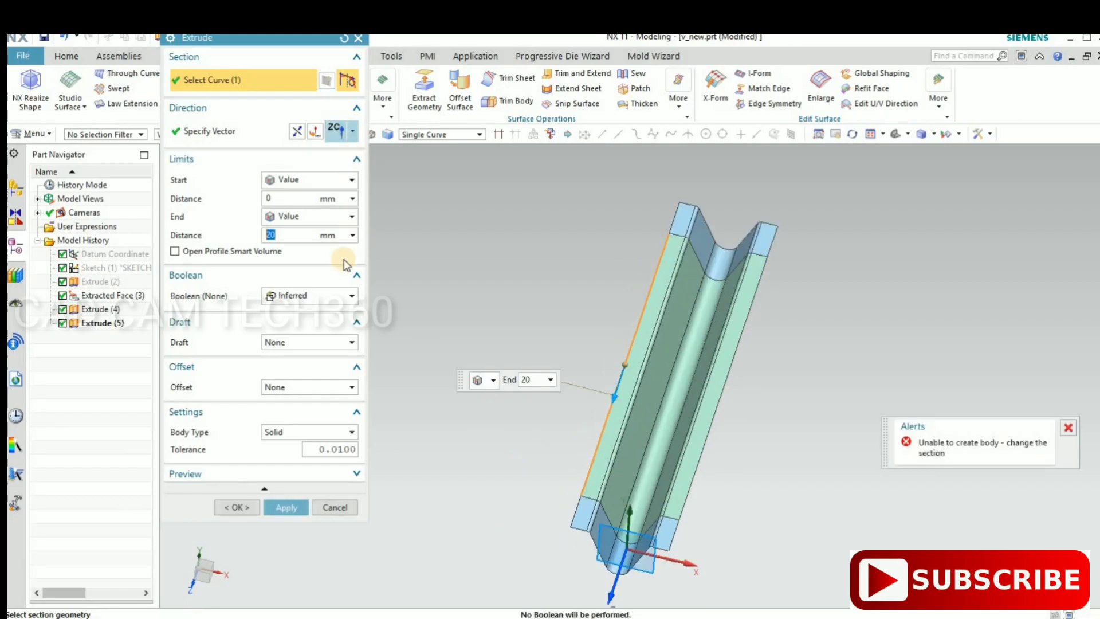
click(339, 264)
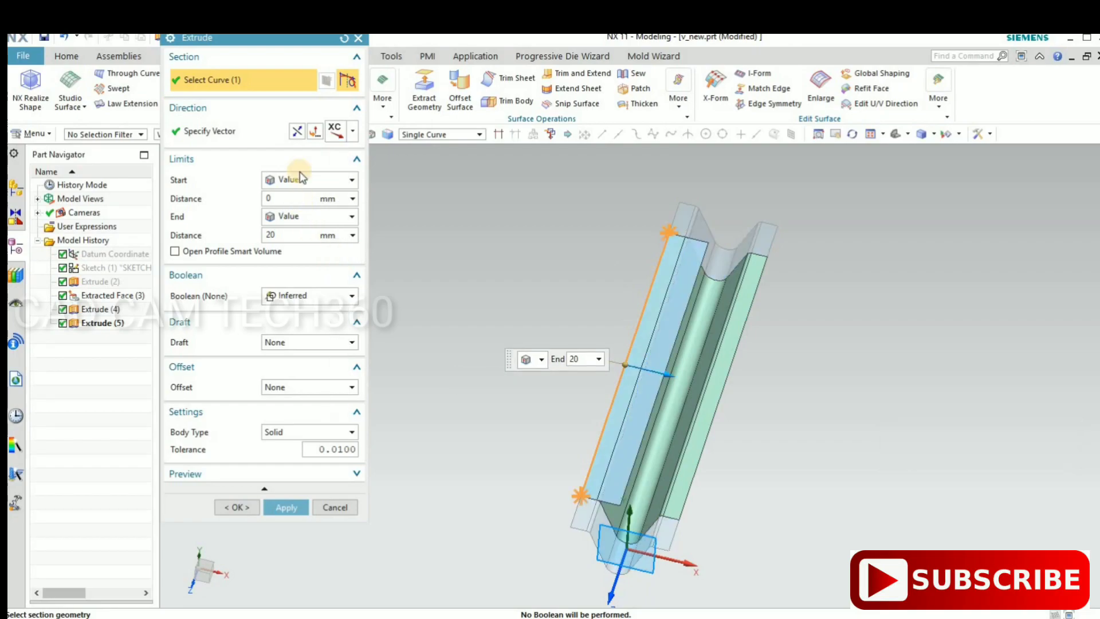
click(314, 130)
Add the other edges along that side and apply the first 20 mm side extension, Extrude (6).
scroll(670, 223, up, 3)
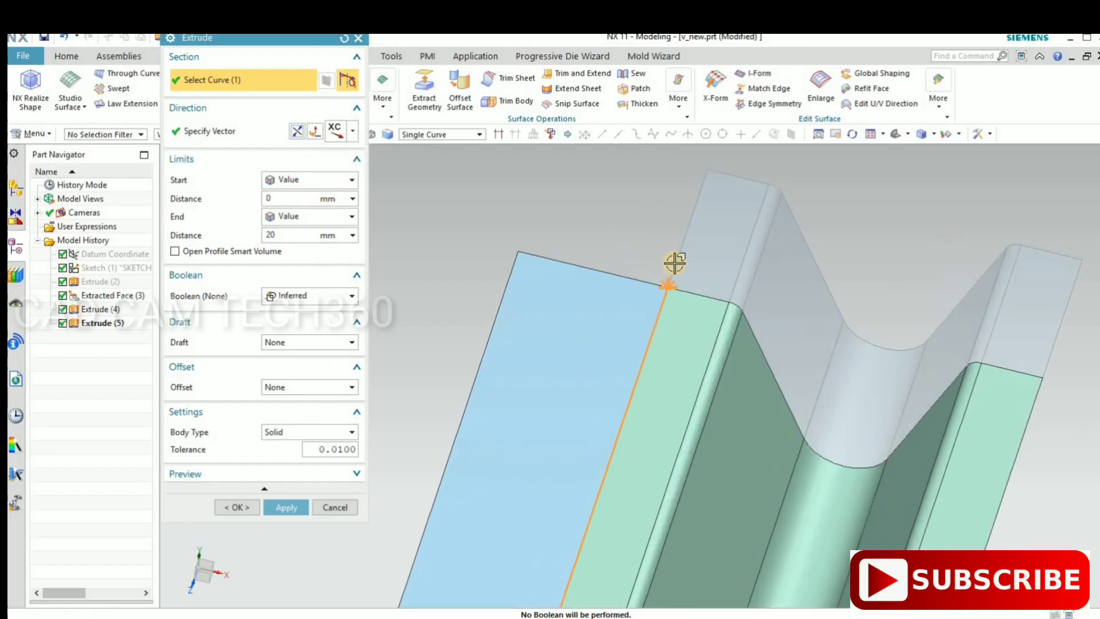
click(638, 256)
scroll(620, 240, down, 1)
scroll(589, 290, down, 2)
scroll(573, 326, down, 2)
scroll(550, 476, up, 4)
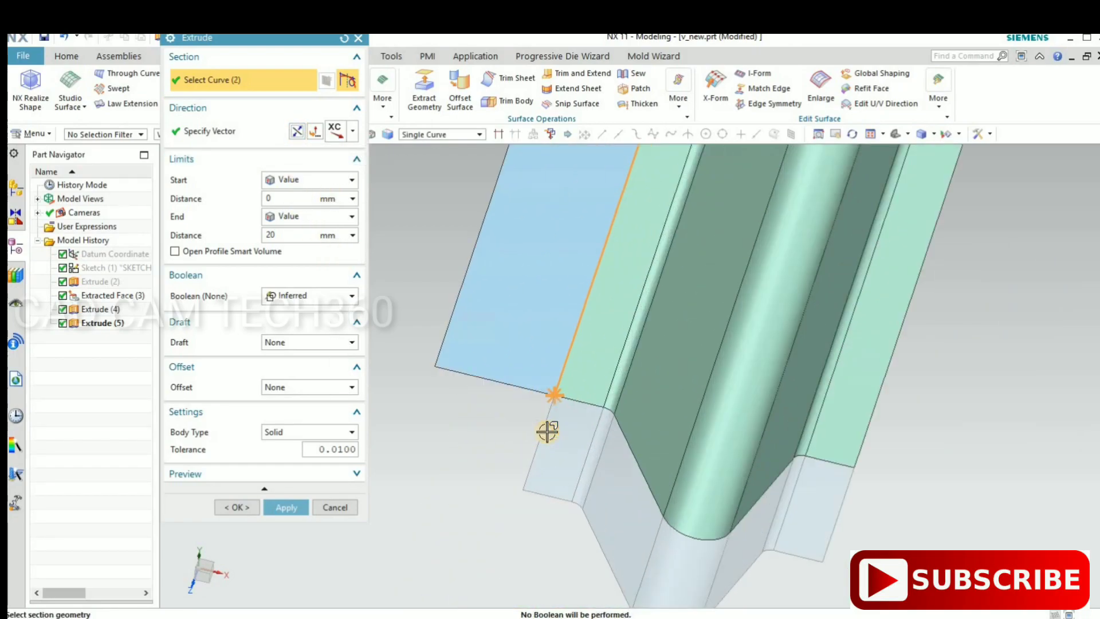
click(509, 442)
scroll(512, 455, down, 2)
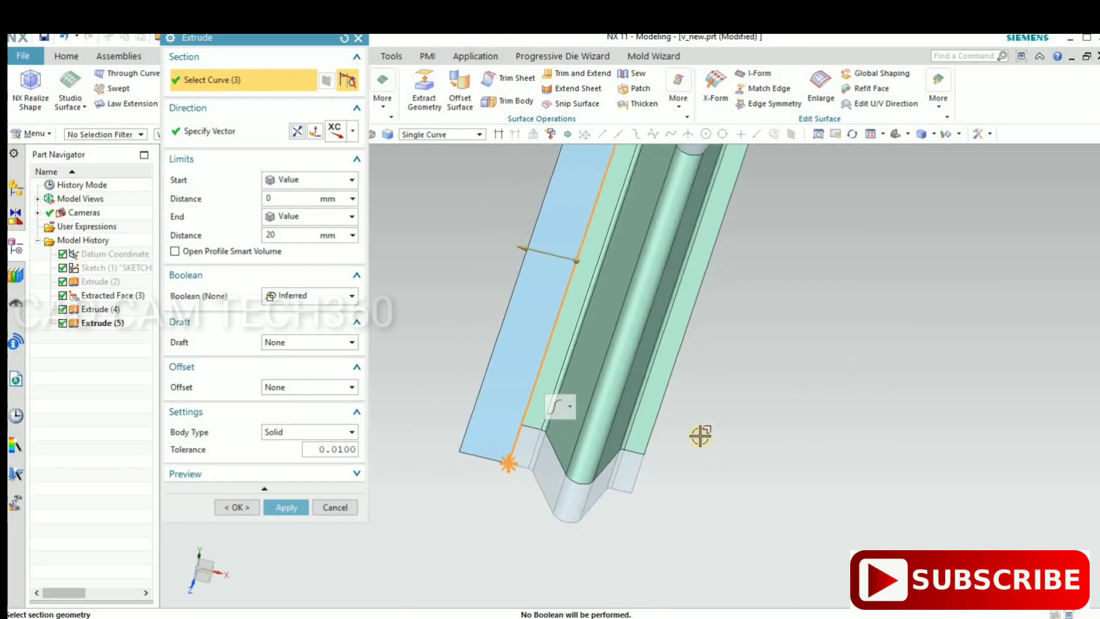
scroll(700, 434, down, 2)
click(287, 507)
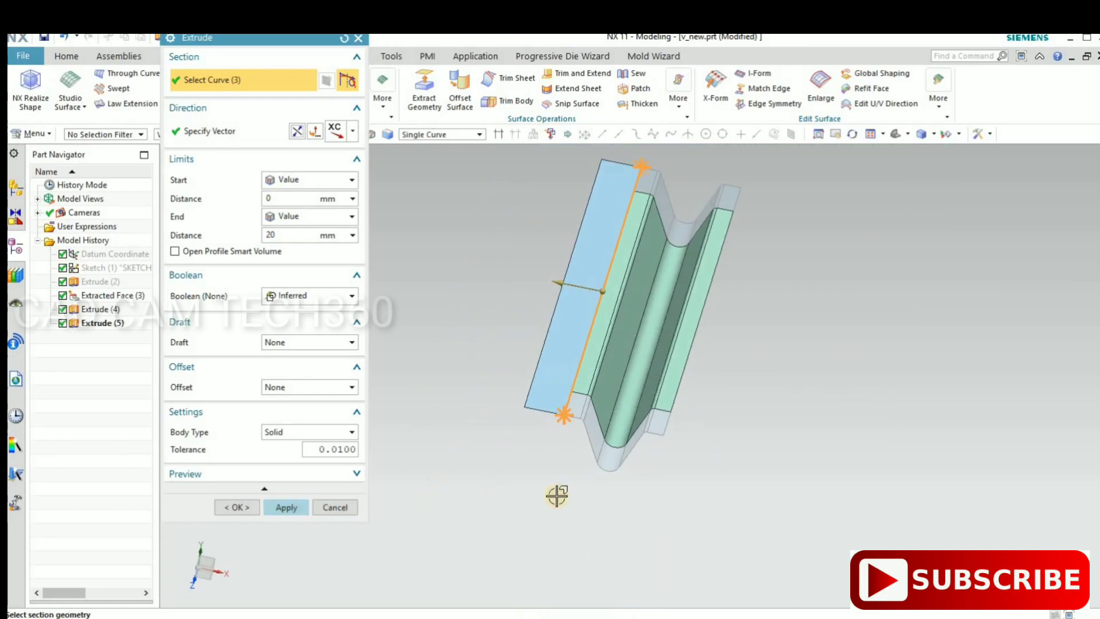
Select the opposite side's edges and create the second 20 mm extension, Extrude (7).
middle_drag(673, 487, 685, 206)
scroll(676, 195, up, 2)
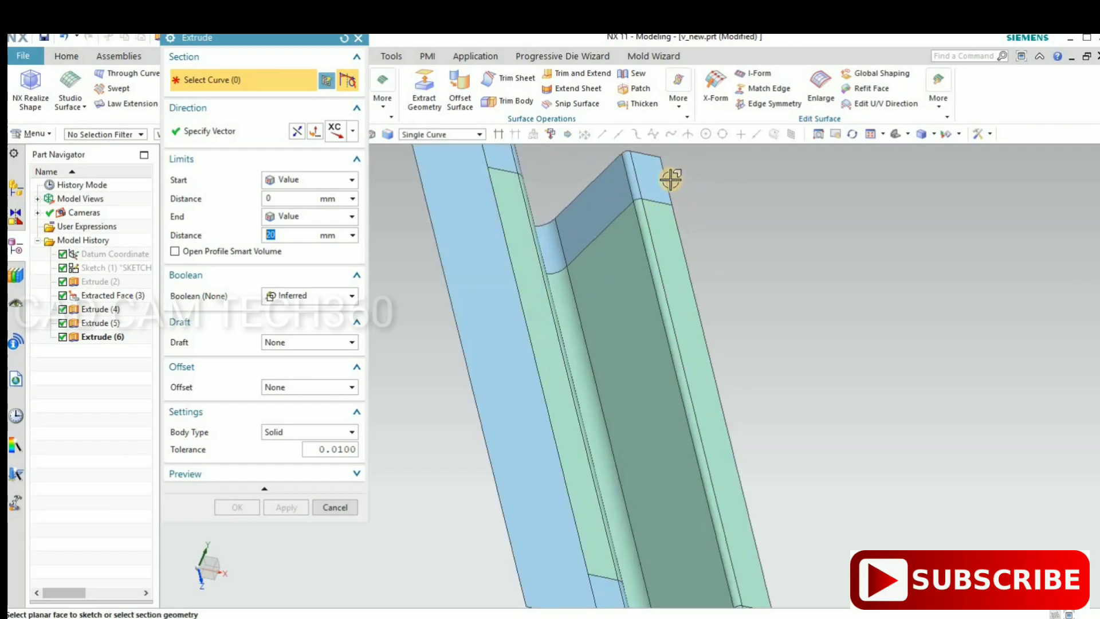
scroll(668, 179, up, 2)
click(671, 180)
scroll(673, 189, down, 2)
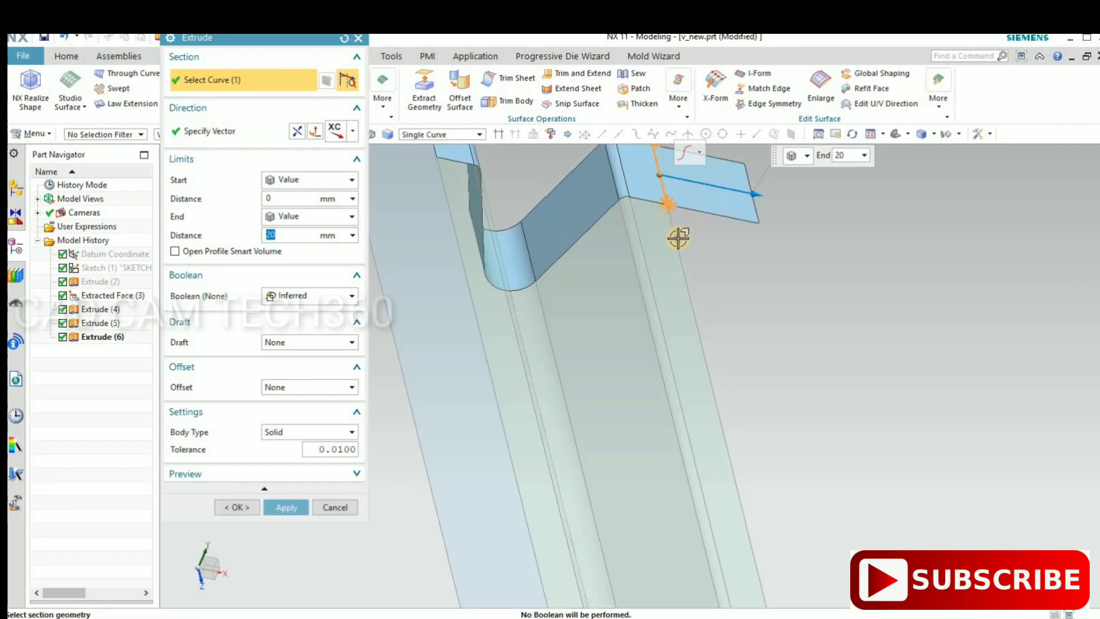
scroll(674, 425, down, 2)
click(664, 410)
scroll(645, 393, up, 3)
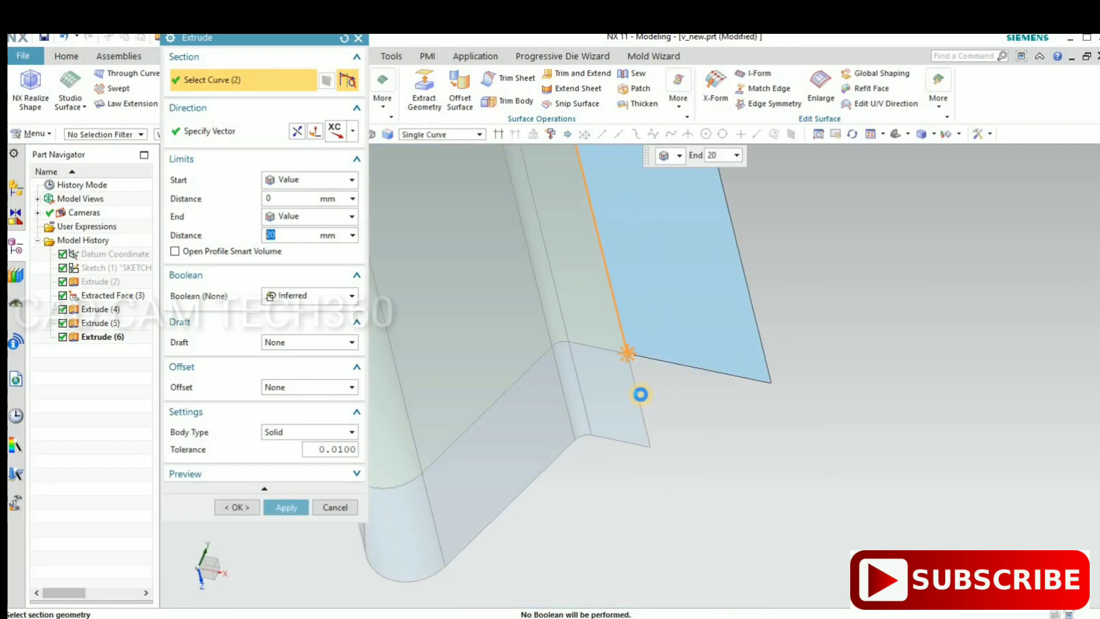
scroll(802, 493, down, 2)
mouse_move(767, 516)
middle_down()
mouse_move(612, 469)
mouse_move(619, 504)
mouse_move(597, 438)
middle_up()
click(239, 502)
mouse_move(435, 455)
middle_down()
mouse_move(494, 487)
mouse_move(449, 475)
mouse_move(437, 466)
mouse_move(446, 452)
middle_up()
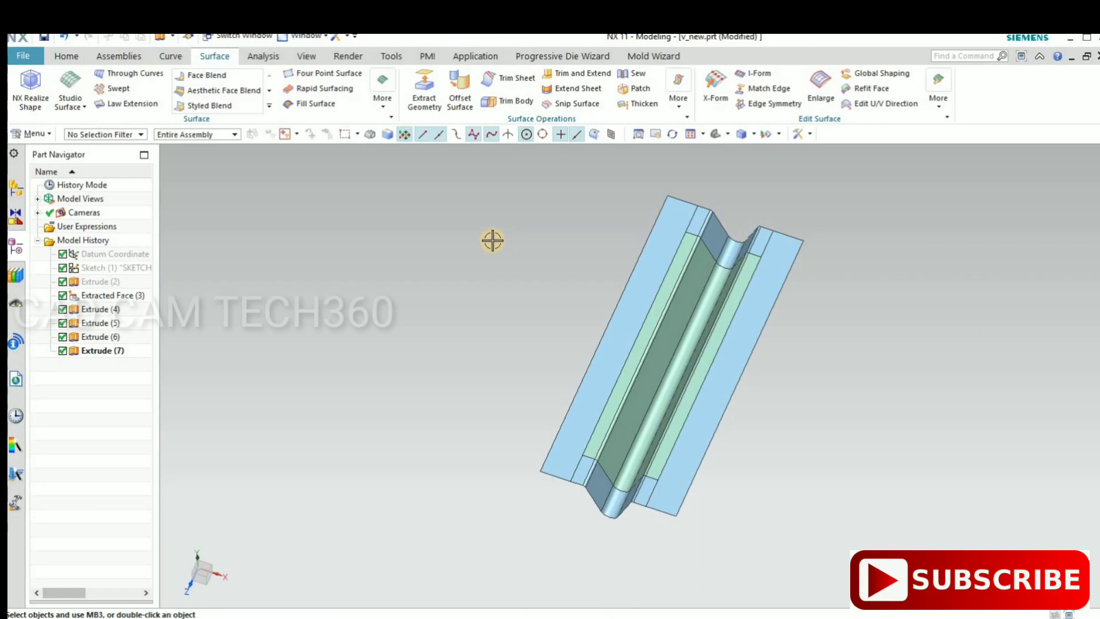
Sew the channel sheet as target with the four extension sheets as tools into Sew (8).
click(636, 76)
click(658, 294)
scroll(658, 295, down, 2)
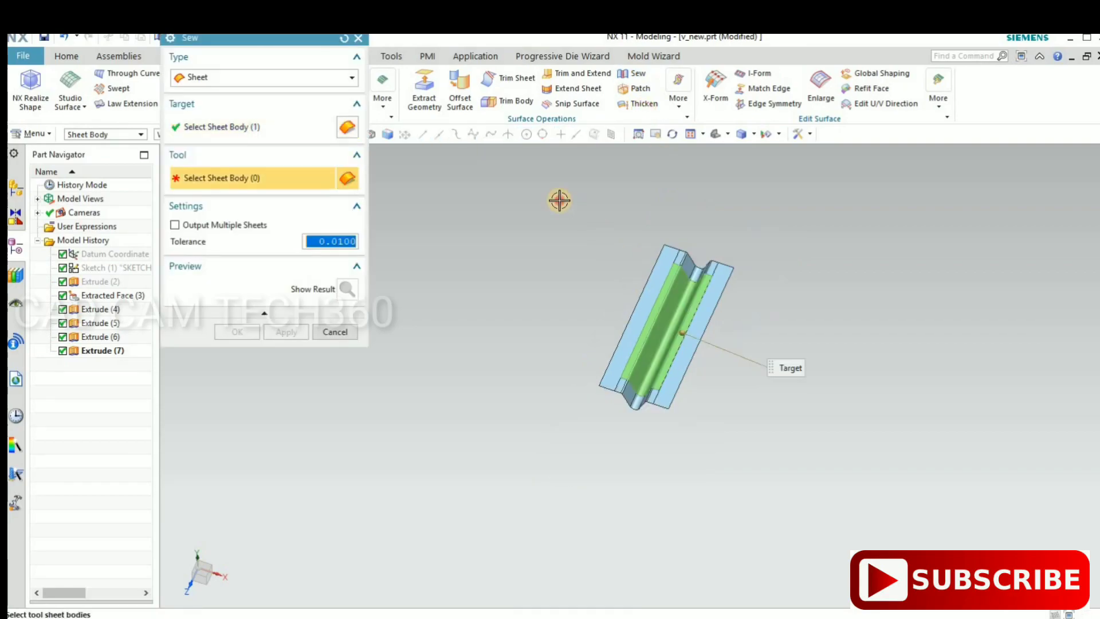
mouse_move(560, 200)
mouse_down()
mouse_move(778, 435)
mouse_move(771, 458)
mouse_up()
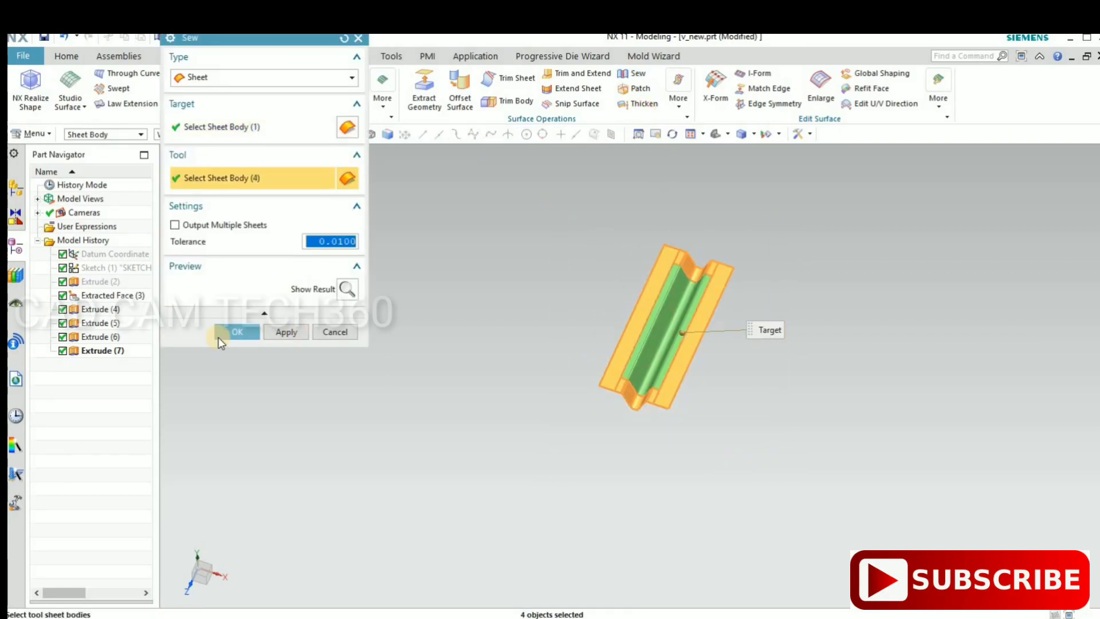
click(227, 331)
Rotate the sewn sheet and snap it to a straight orthographic view with F8.
scroll(725, 280, up, 3)
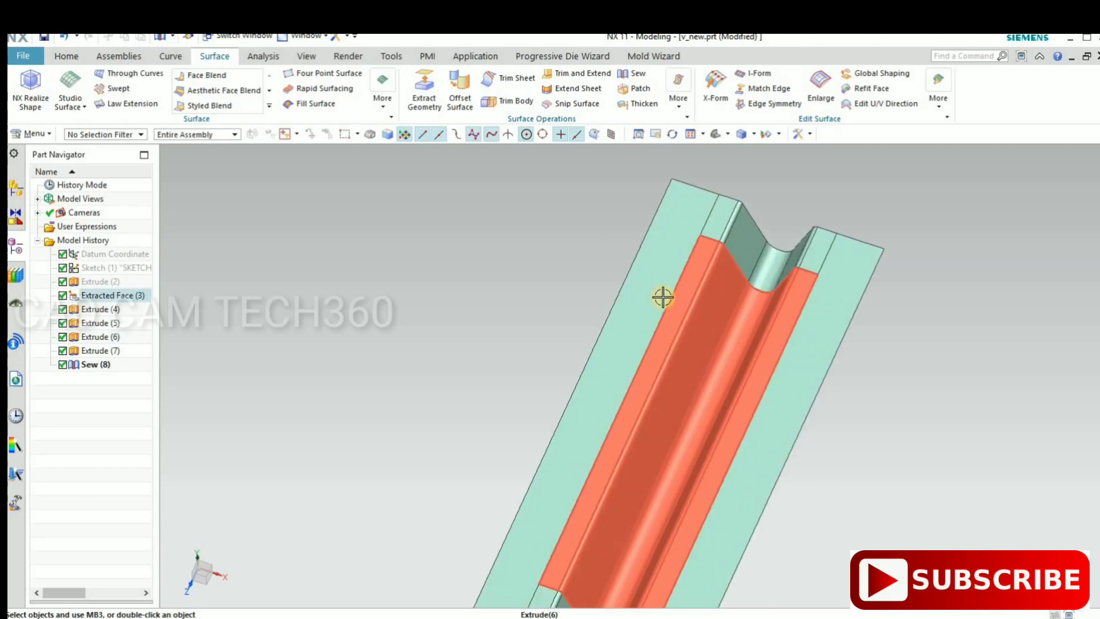
scroll(523, 339, down, 3)
middle_drag(523, 339, 532, 357)
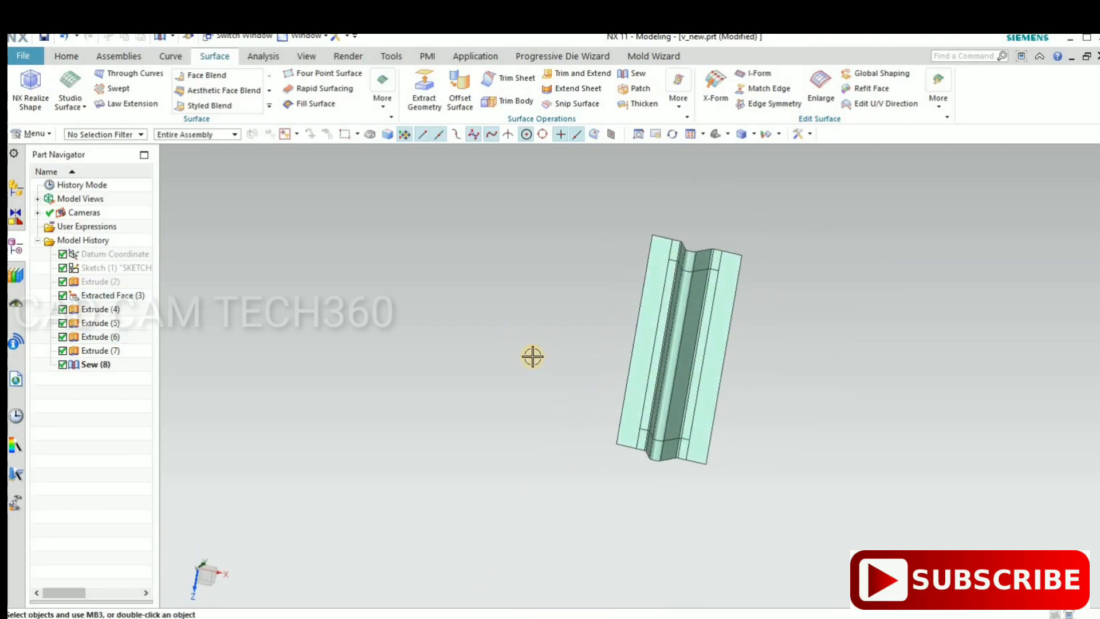
key(F8)
middle_drag(528, 358, 530, 371)
key(F8)
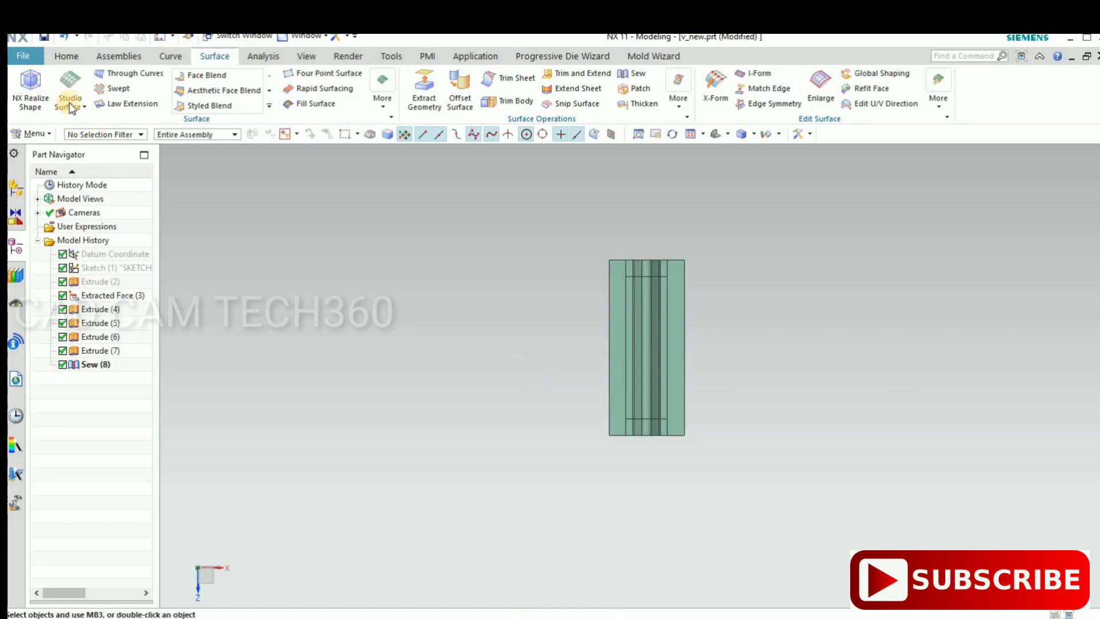
Create a new sketch placed on the part's left face.
click(66, 55)
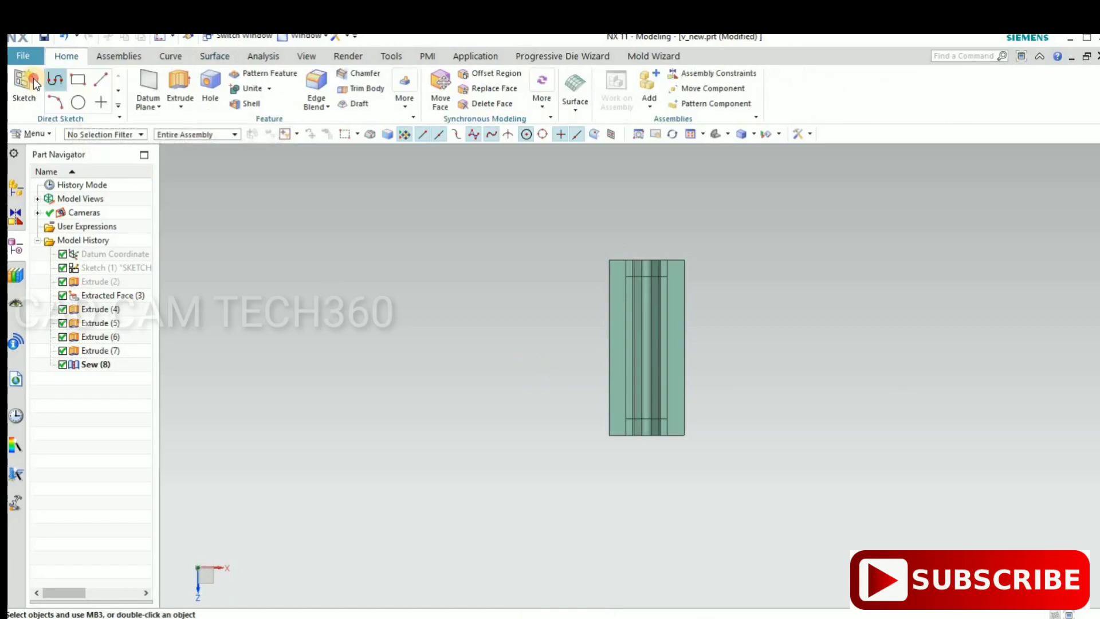
click(24, 86)
click(617, 351)
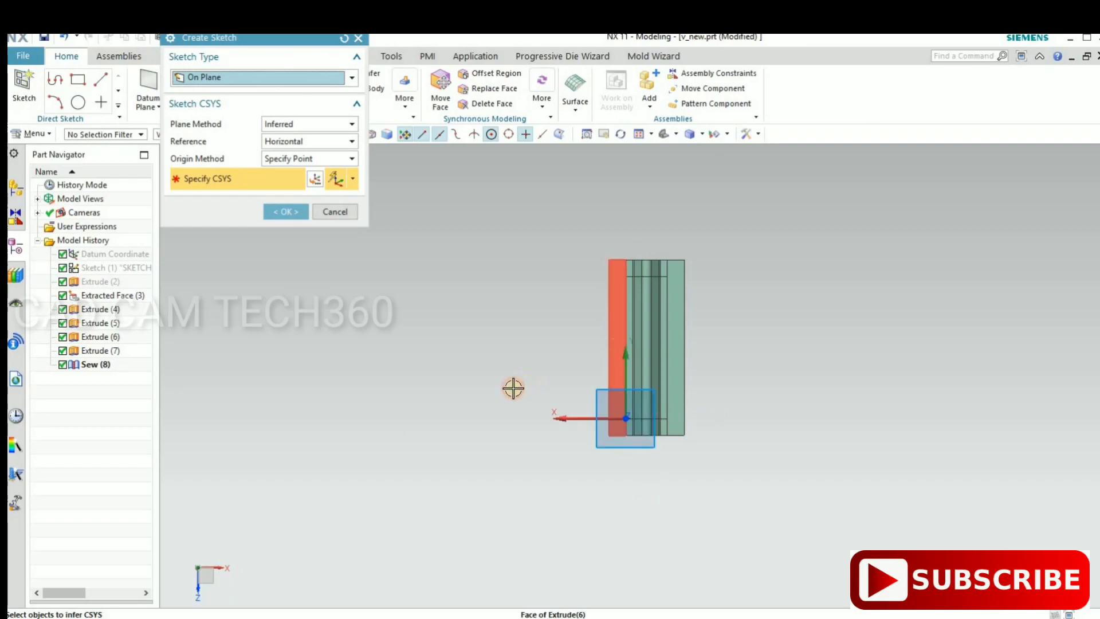
click(294, 214)
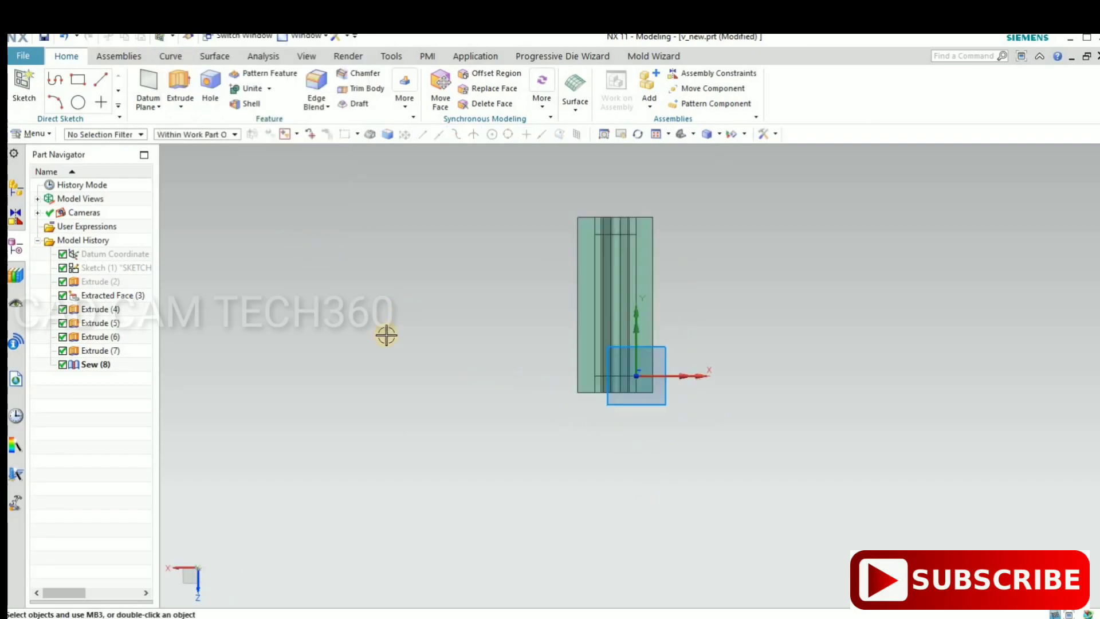
Draw a rectangle around the sheet outline.
click(111, 82)
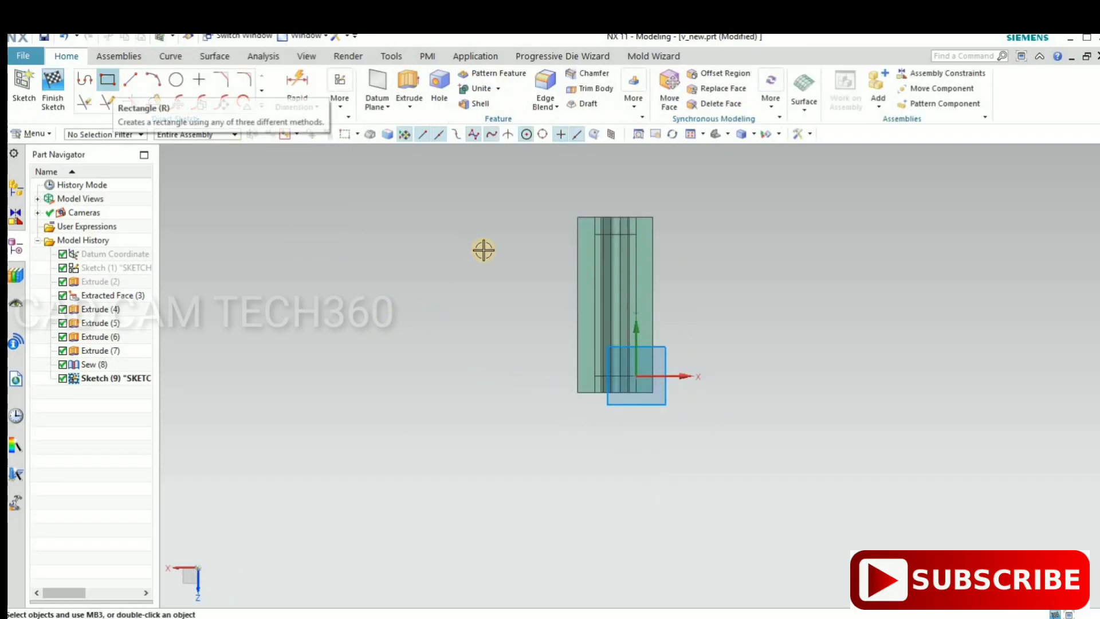
scroll(570, 229, up, 3)
click(589, 195)
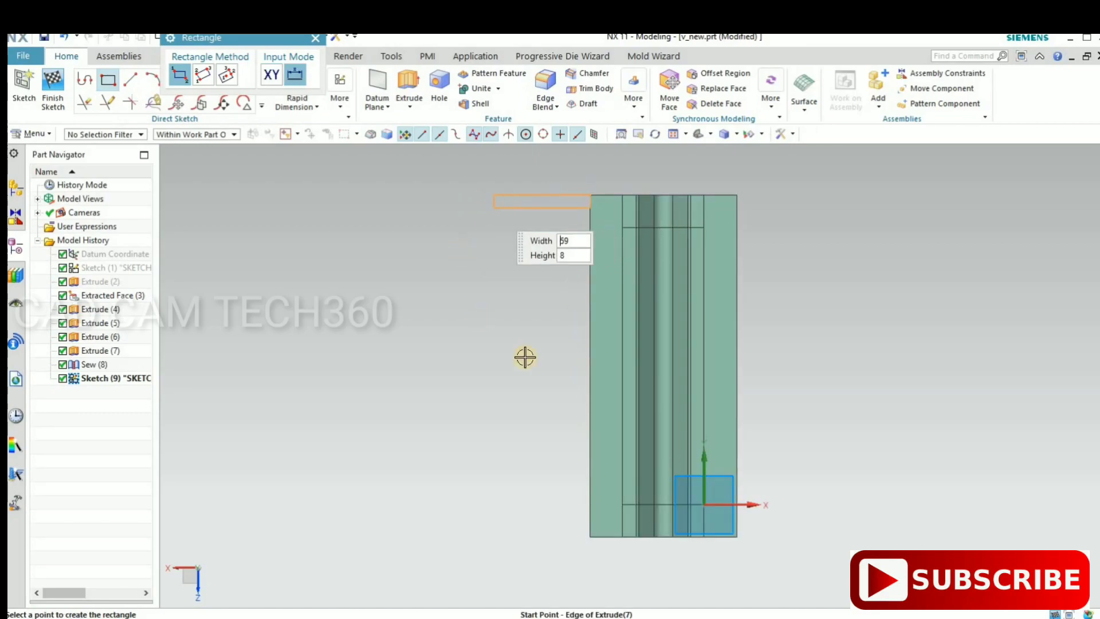
scroll(626, 385, down, 3)
scroll(584, 349, up, 4)
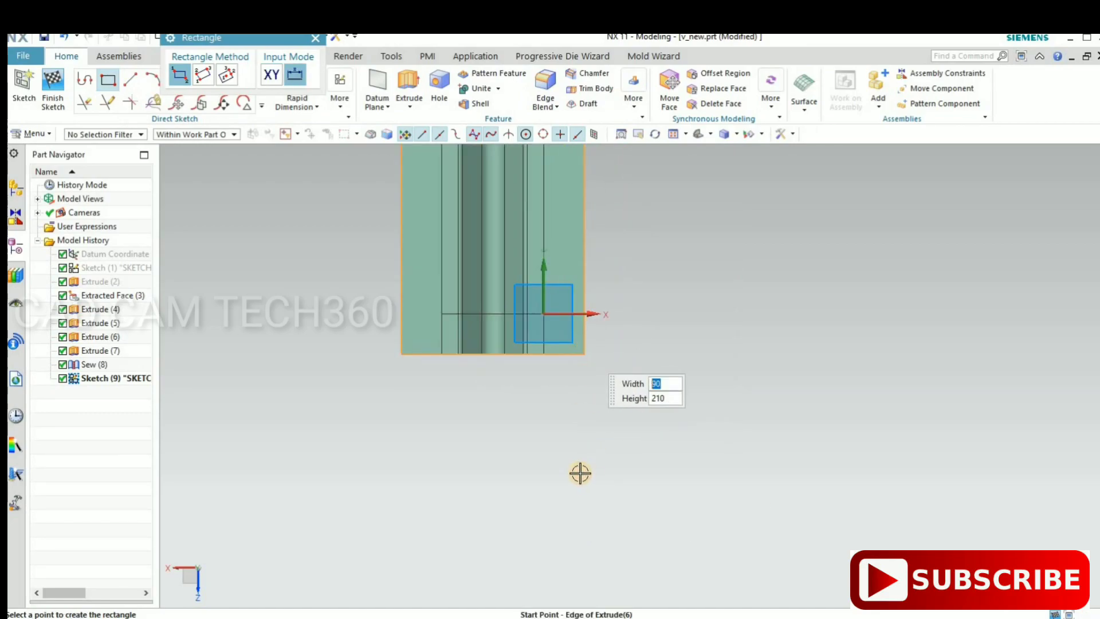
key(Return)
scroll(520, 248, down, 2)
scroll(412, 226, up, 3)
scroll(344, 186, up, 2)
key(Escape)
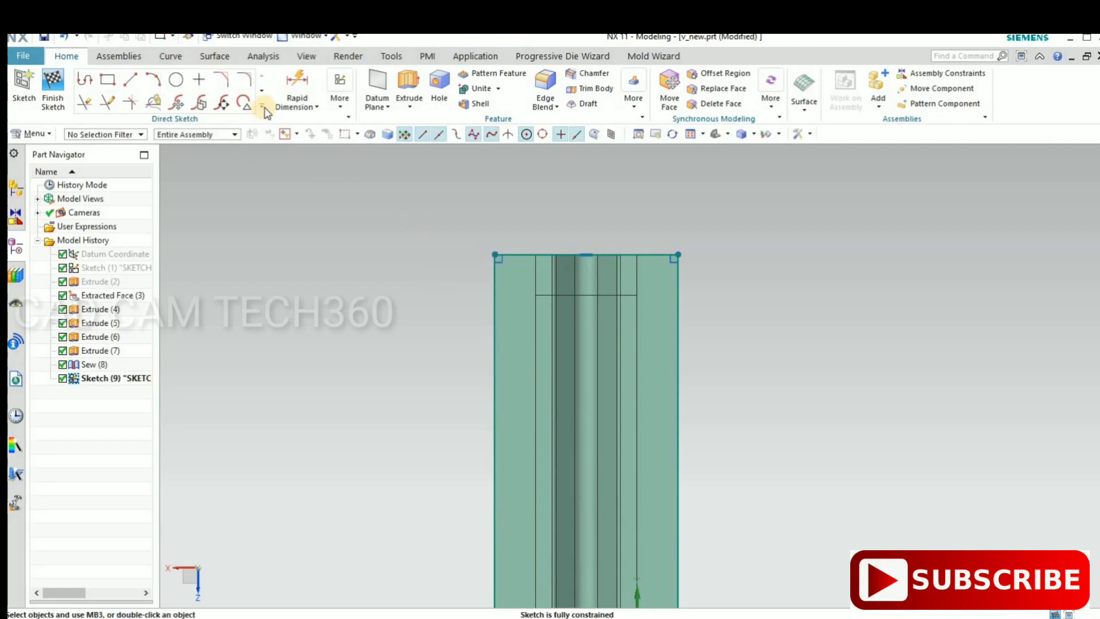
Offset the rectangle's four edges 2 mm inward and finish the sketch.
click(262, 106)
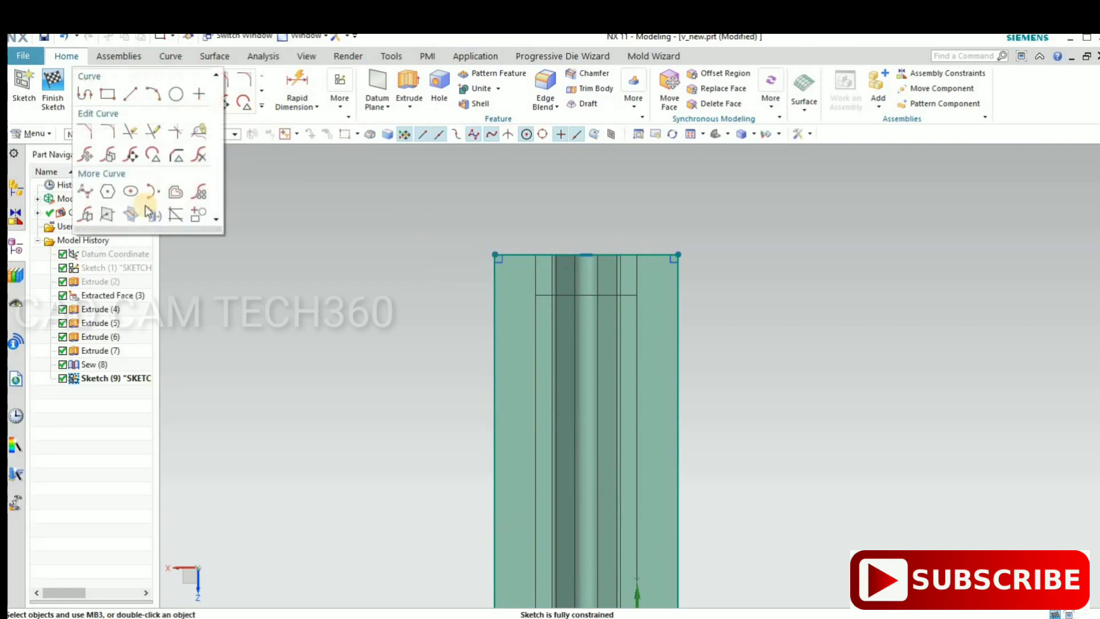
click(176, 194)
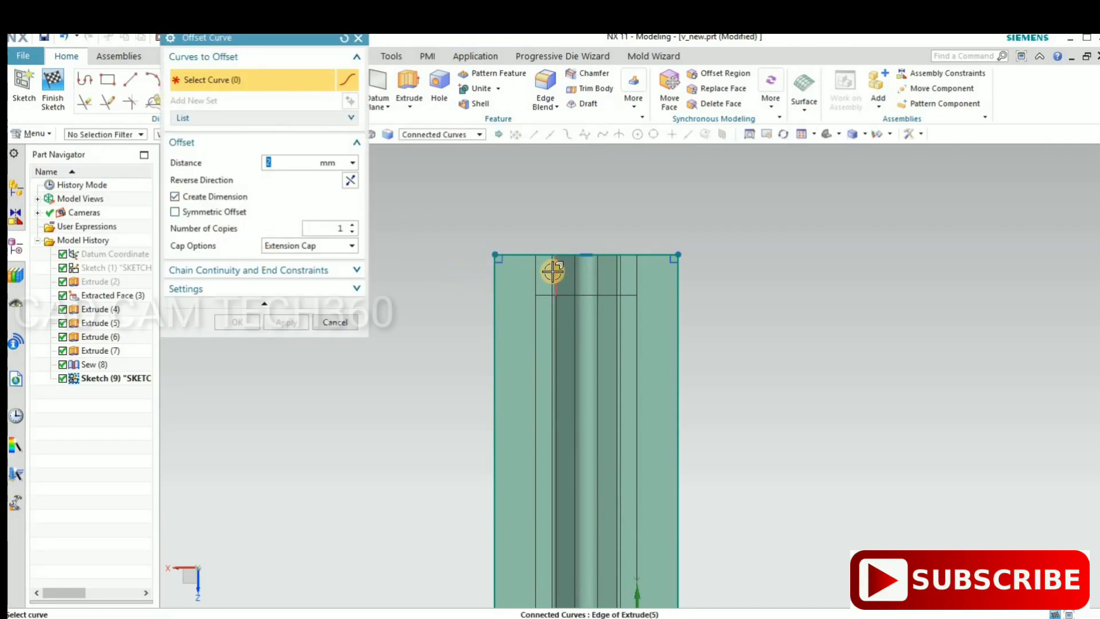
scroll(553, 272, down, 3)
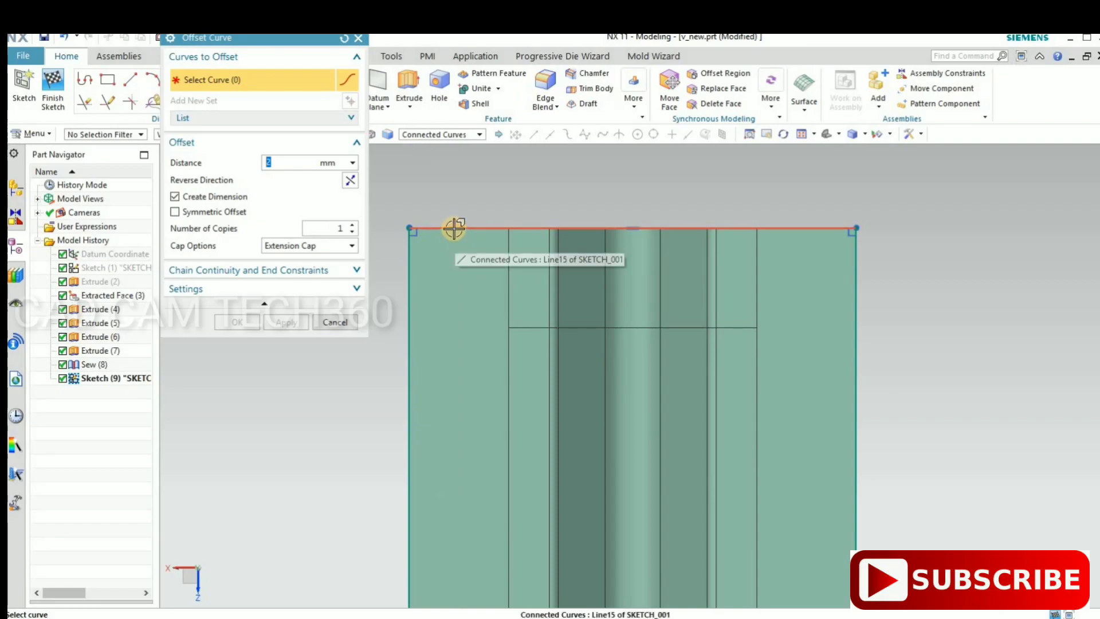
click(454, 228)
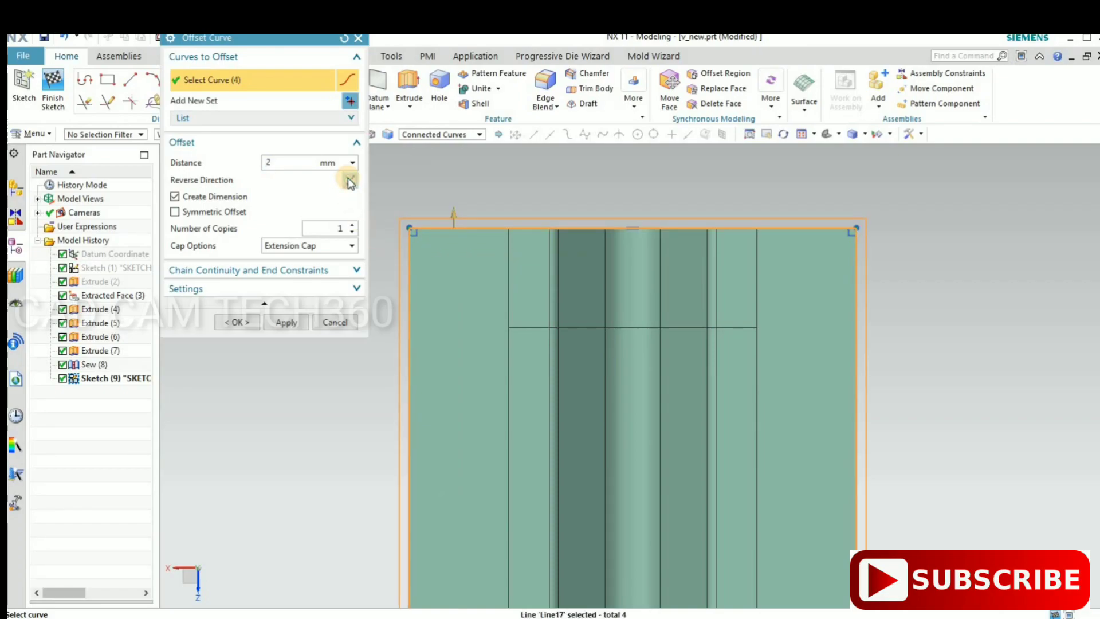
click(349, 180)
click(241, 322)
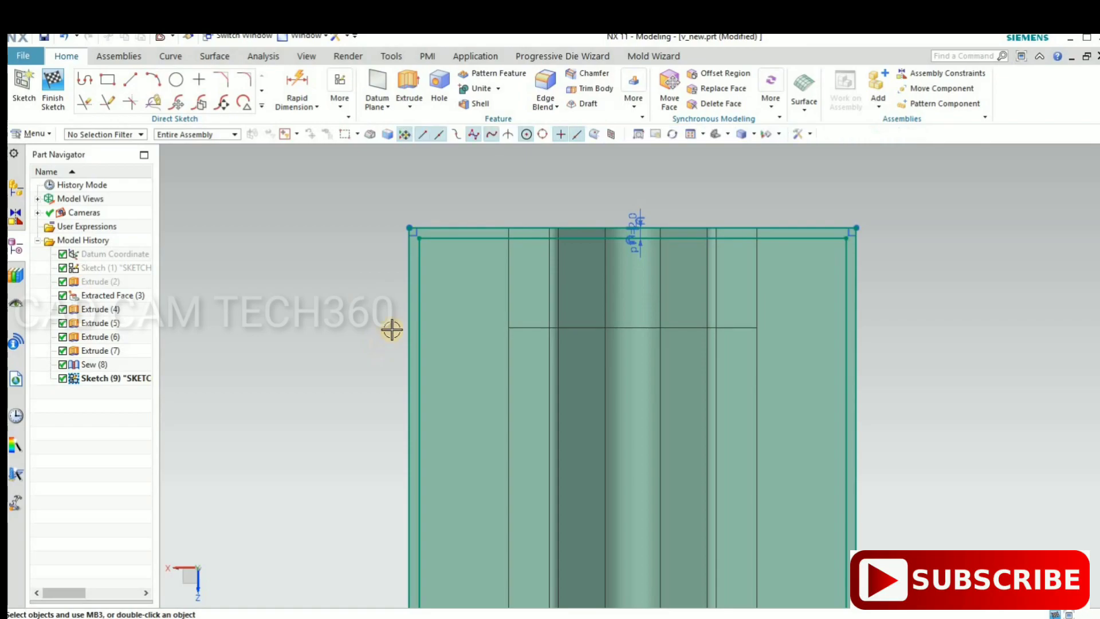
scroll(430, 252, down, 5)
scroll(327, 302, down, 3)
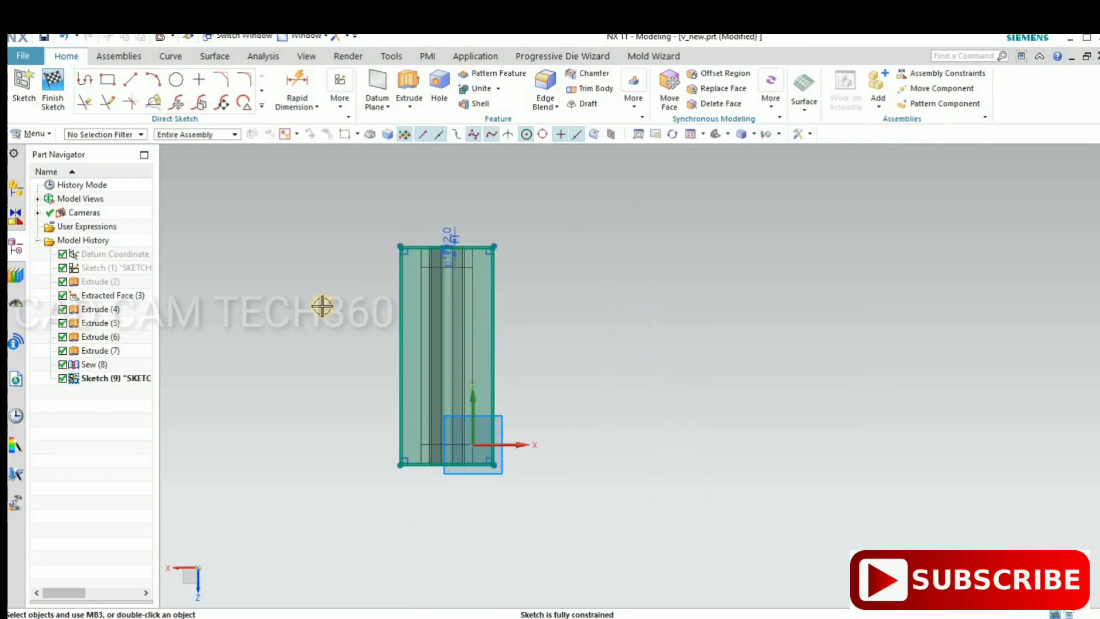
key(ctrl+q)
Start an extrusion with the Connected Curves rule, backing out of an accidental empty sketch.
mouse_move(446, 388)
middle_down()
mouse_move(484, 385)
mouse_move(465, 391)
middle_up()
scroll(343, 397, up, 2)
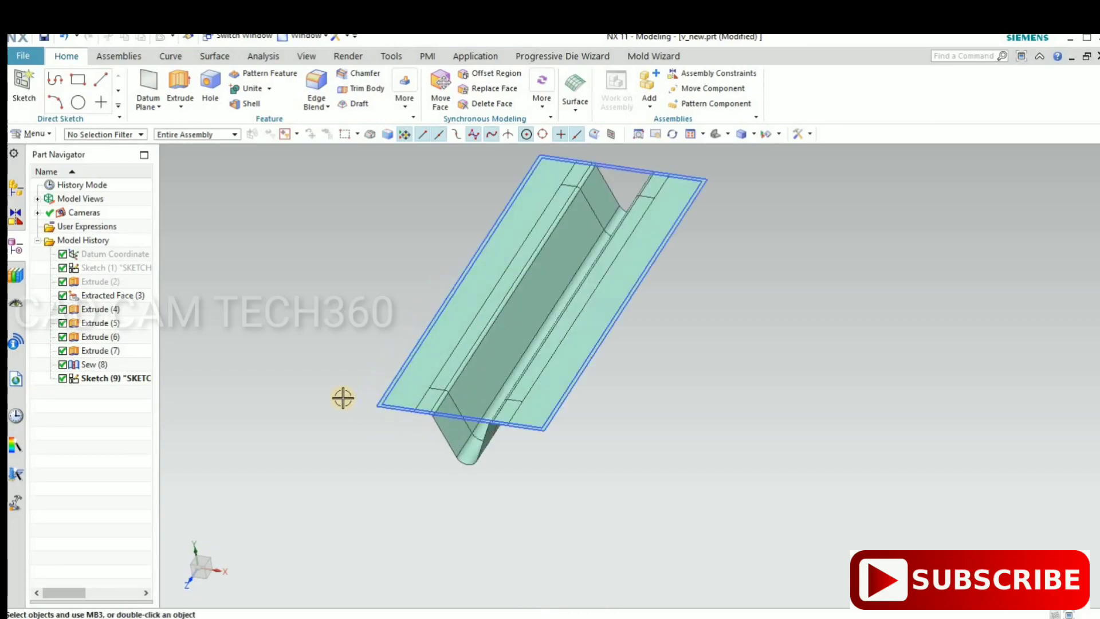
scroll(342, 398, up, 2)
key(x)
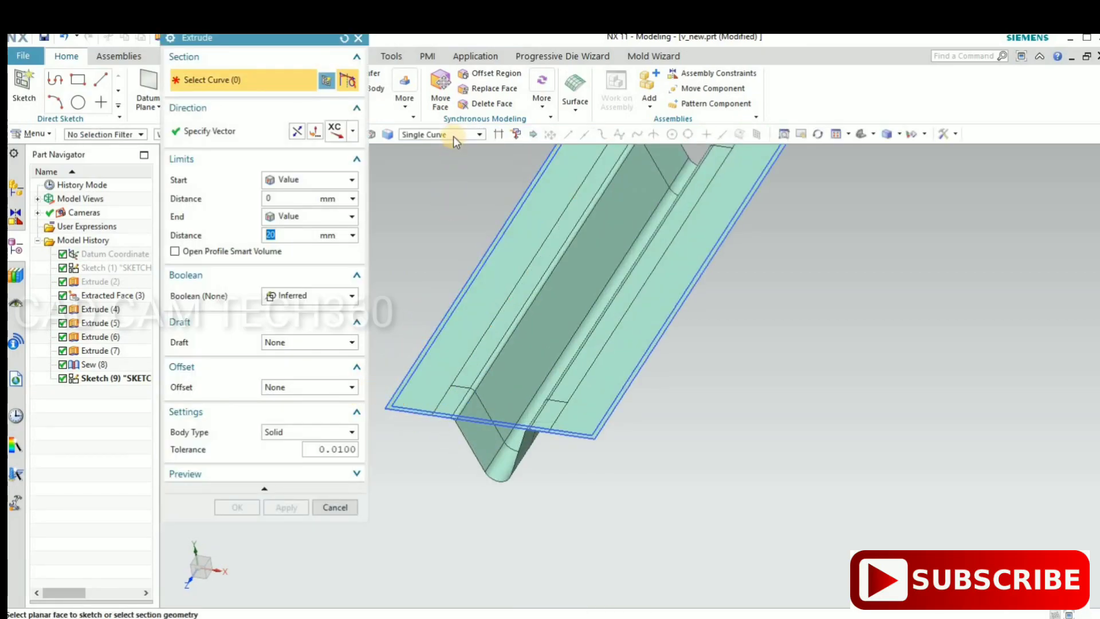
click(452, 134)
click(435, 158)
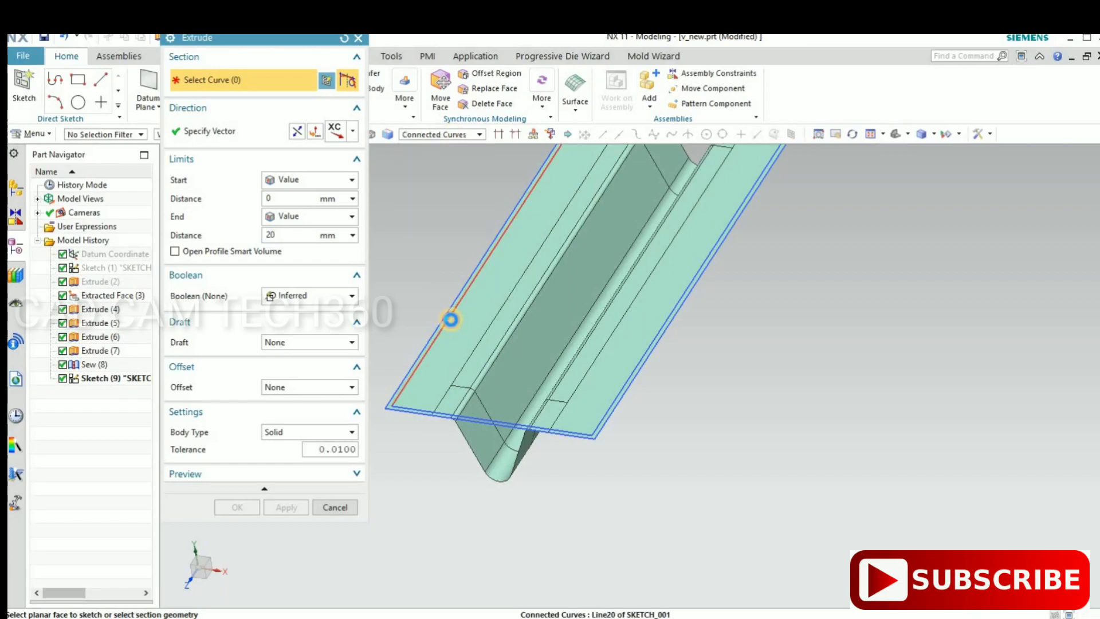
click(451, 319)
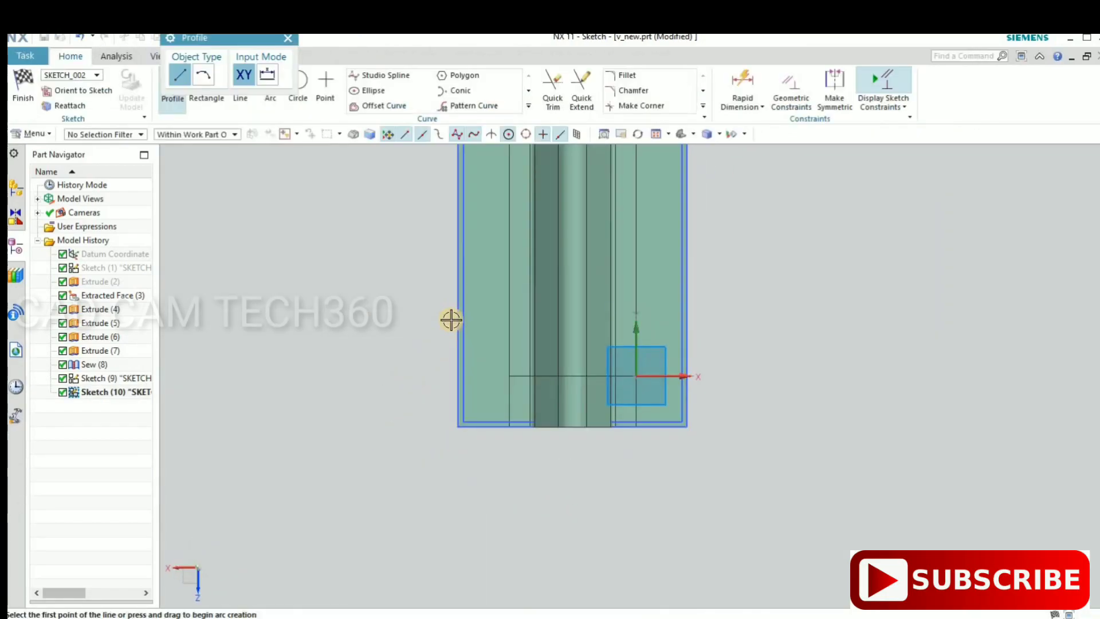
middle_click(451, 320)
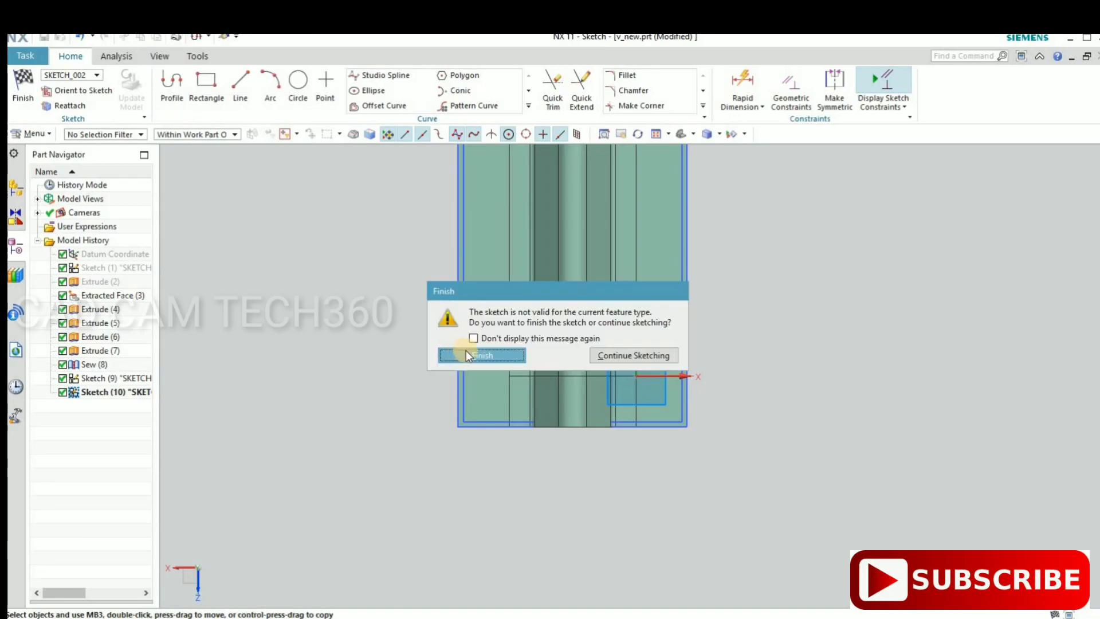
click(466, 350)
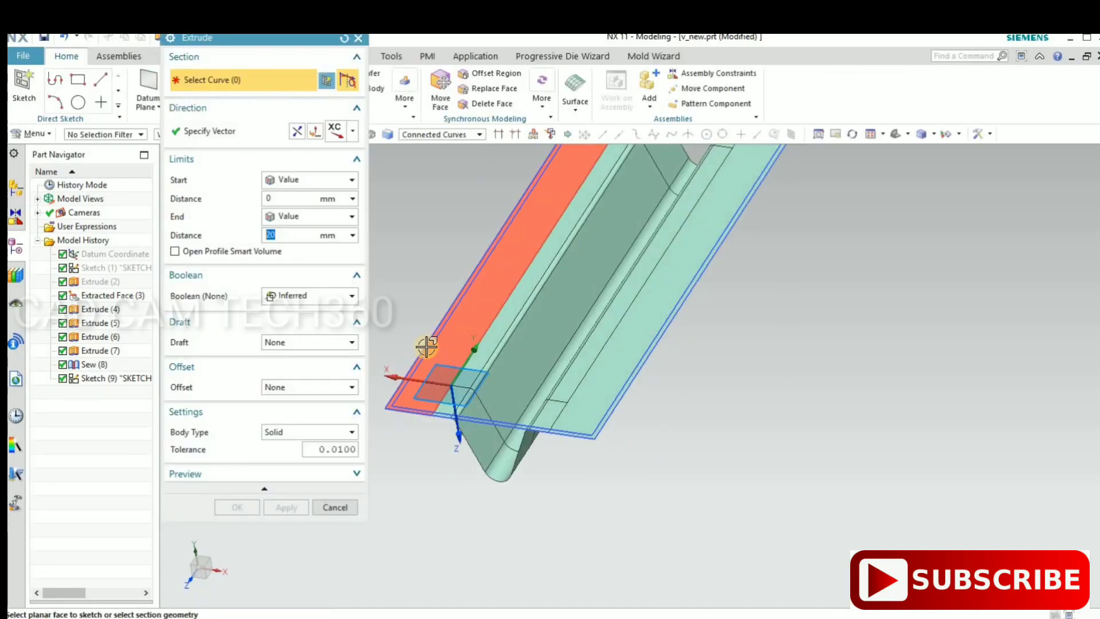
Extrude the offset profile along reversed YC from -6 to 43 mm, subtracting it.
scroll(431, 355, up, 3)
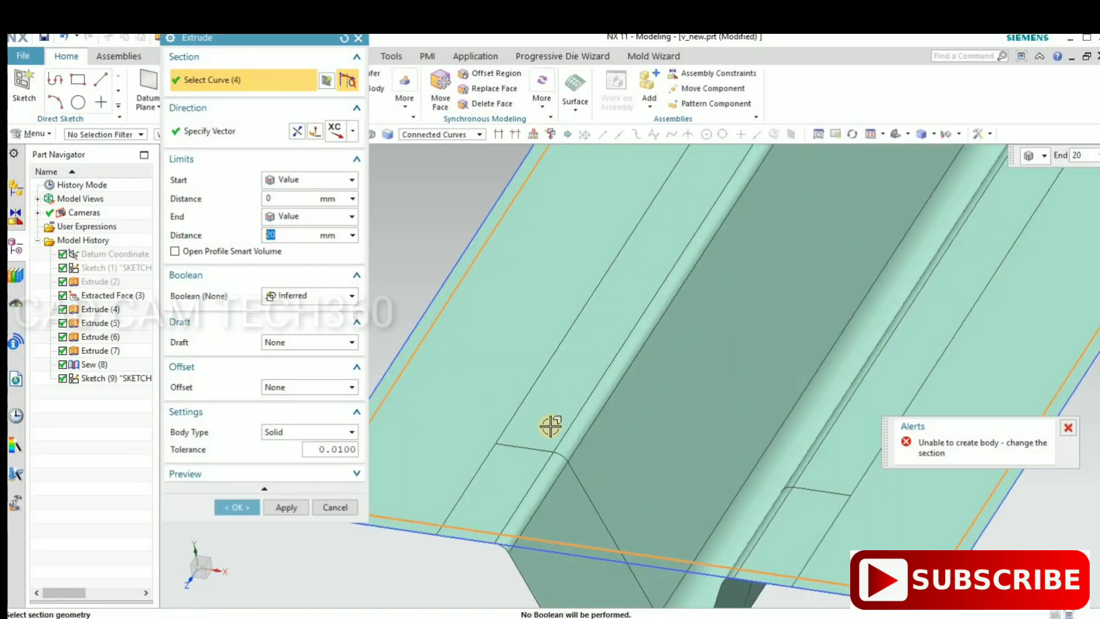
scroll(552, 424, down, 5)
middle_drag(542, 488, 437, 364)
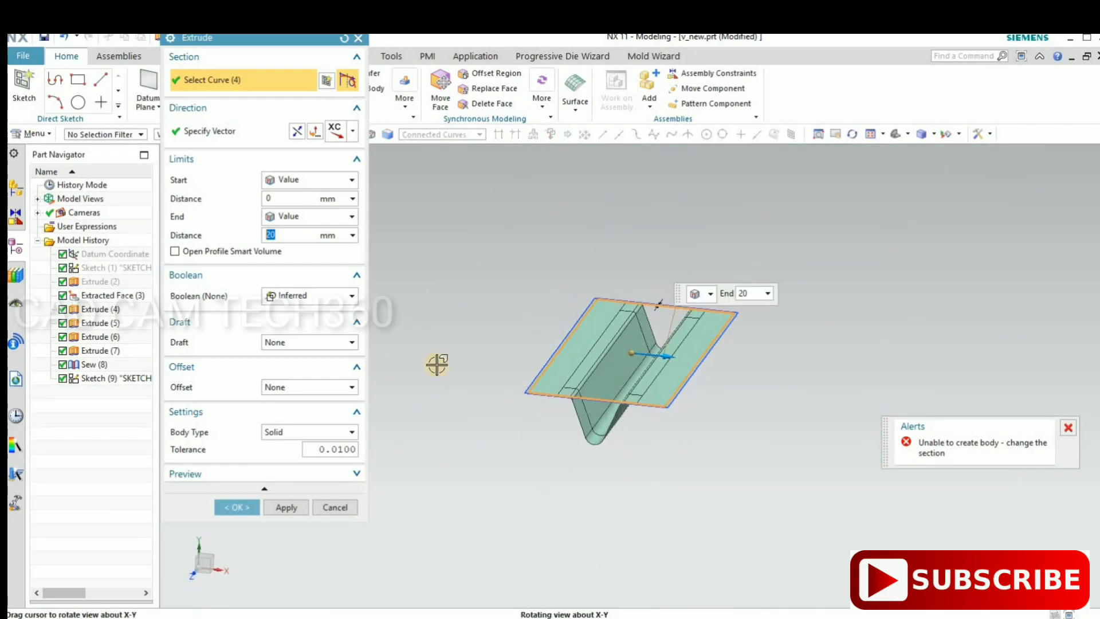
click(353, 133)
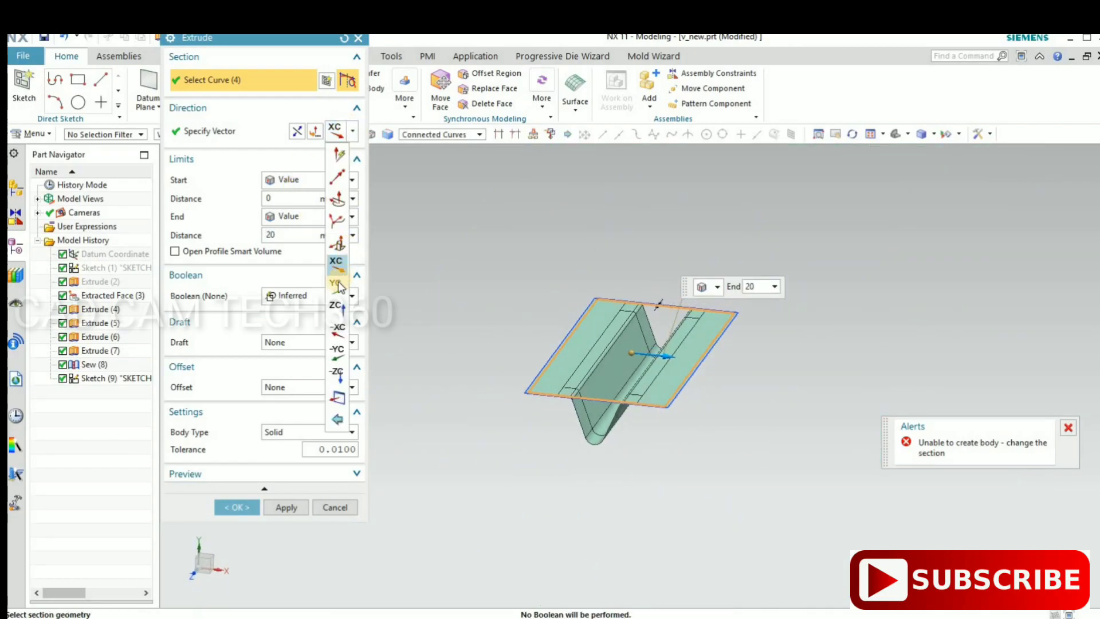
click(337, 285)
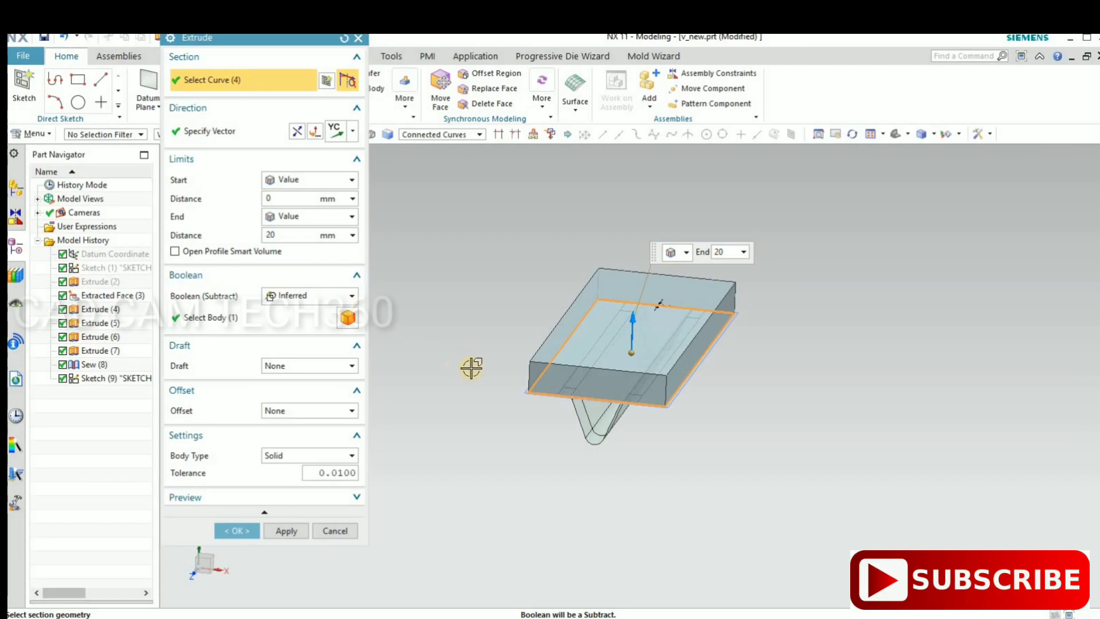
click(314, 133)
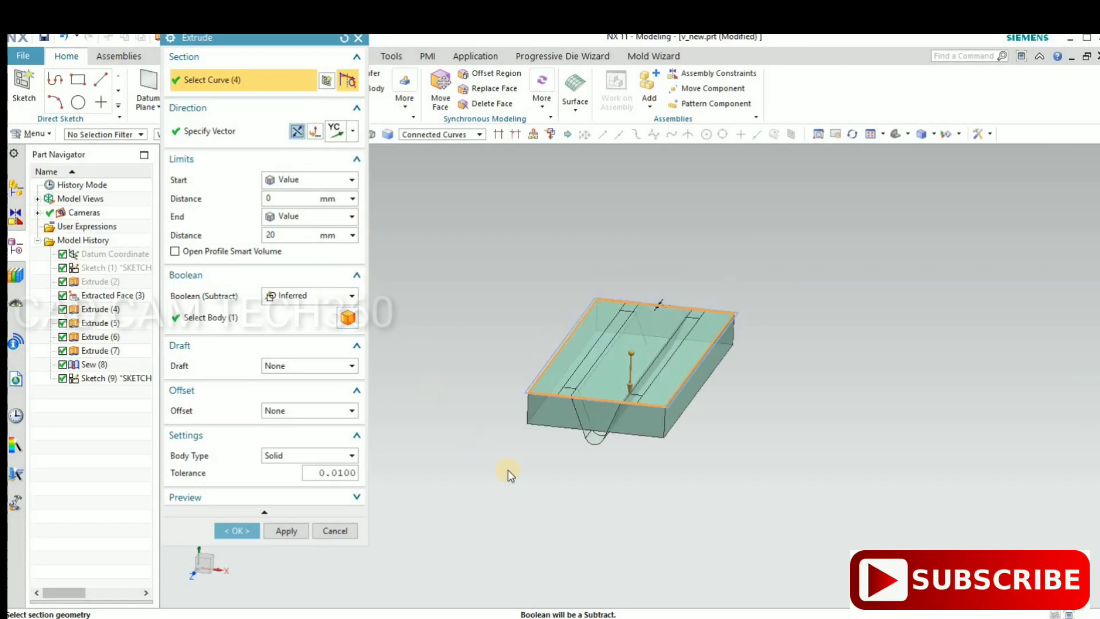
middle_drag(534, 460, 616, 354)
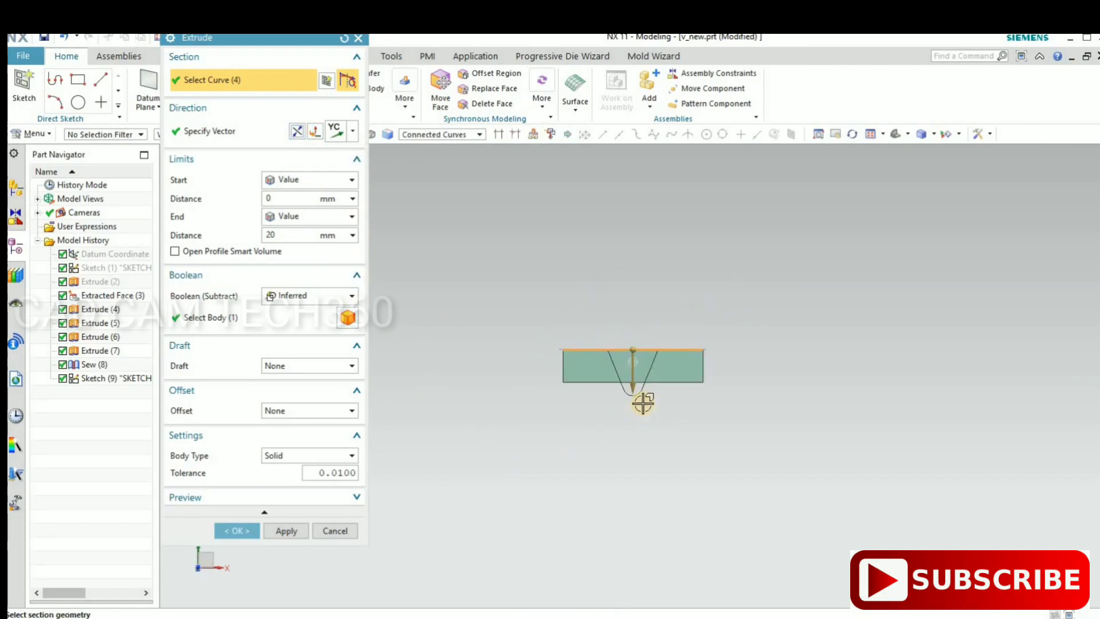
drag(627, 387, 621, 446)
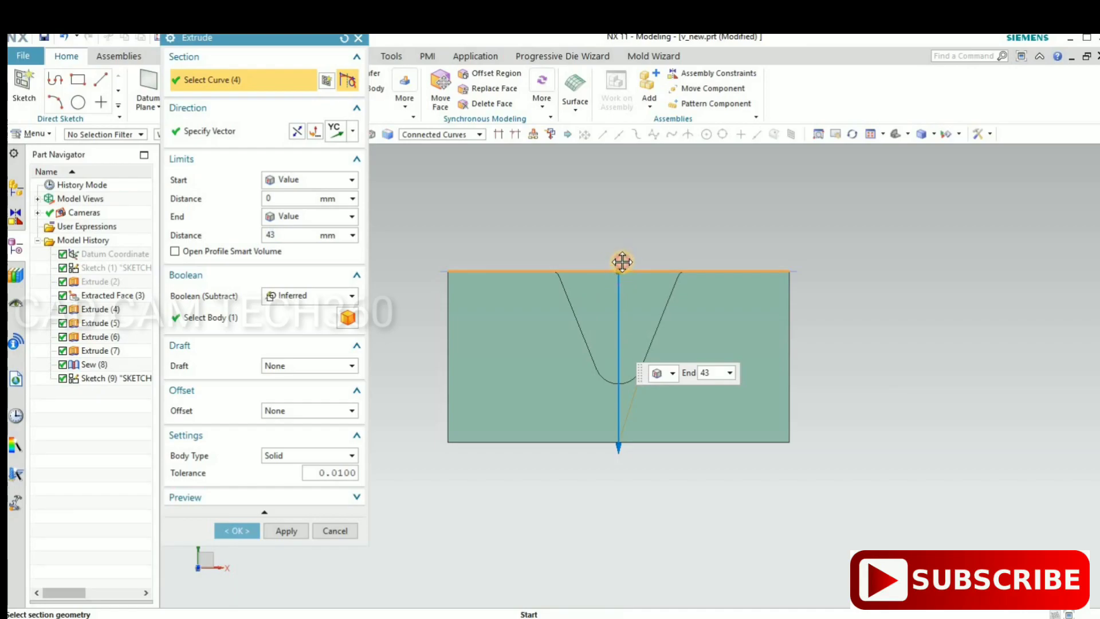
drag(622, 262, 621, 247)
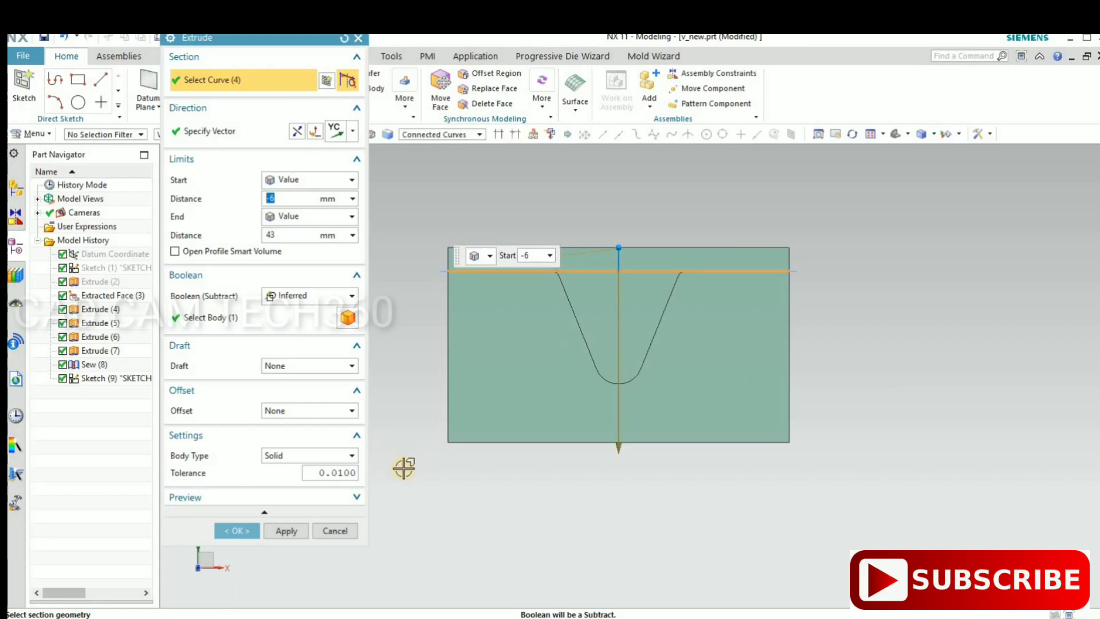
mouse_move(782, 417)
middle_down()
mouse_move(752, 462)
mouse_move(450, 583)
mouse_move(238, 543)
middle_up()
click(236, 532)
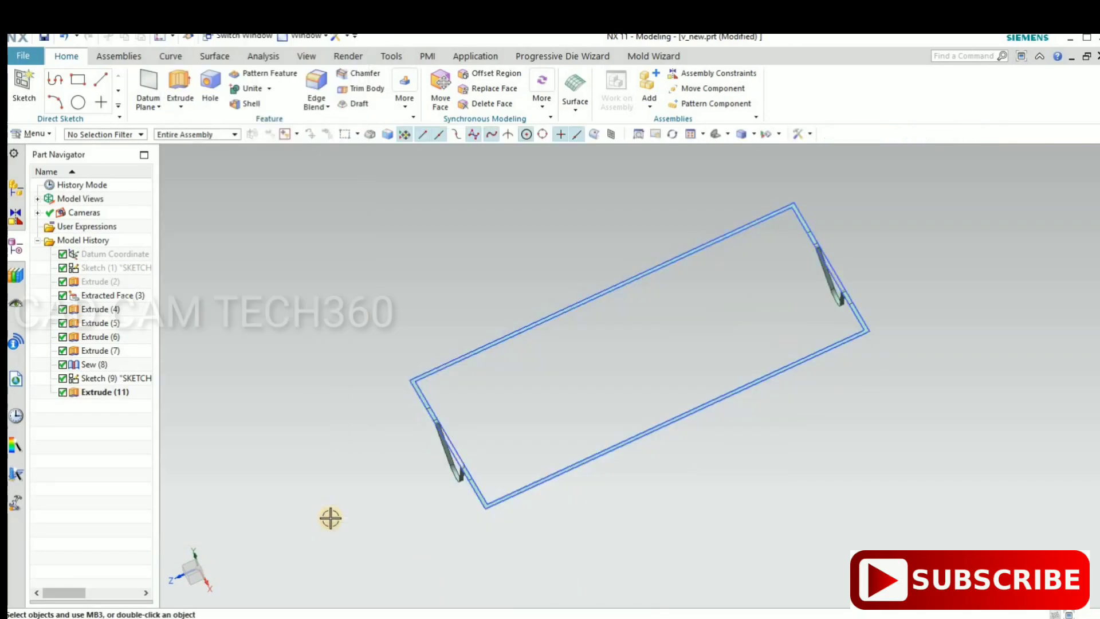
key(ctrl+z)
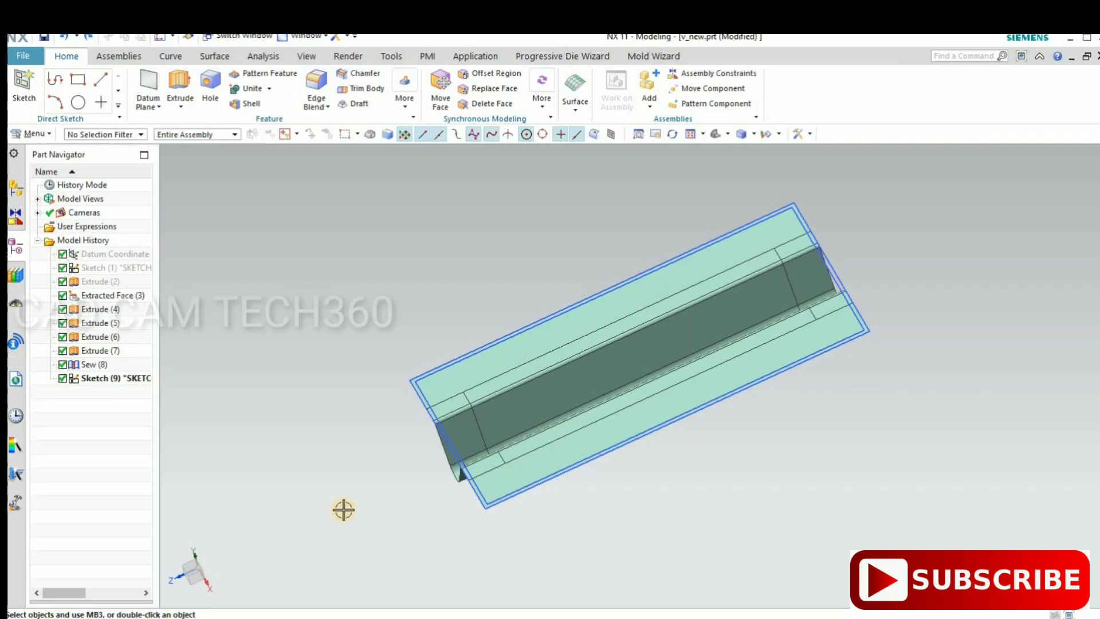
scroll(448, 392, up, 5)
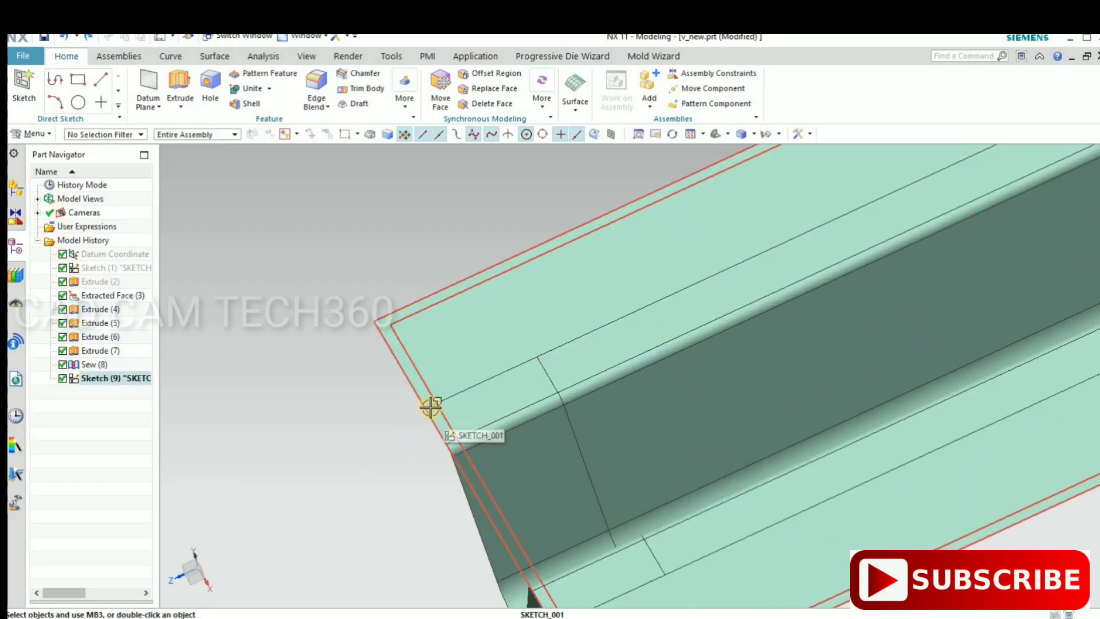
key(x)
click(418, 372)
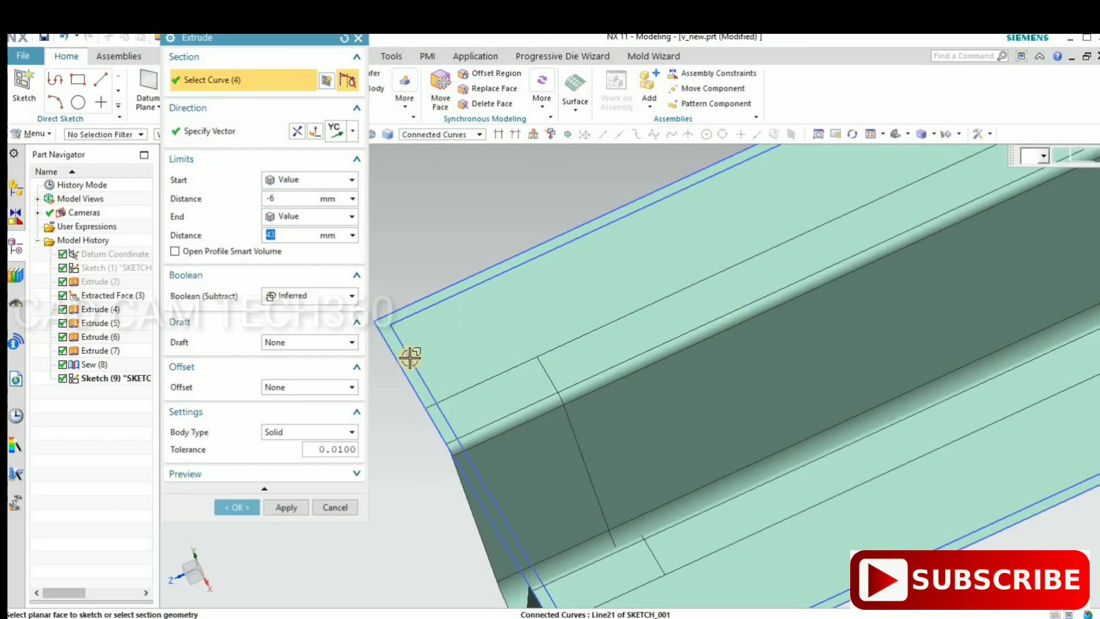
scroll(427, 384, down, 3)
scroll(417, 444, down, 3)
key(Home)
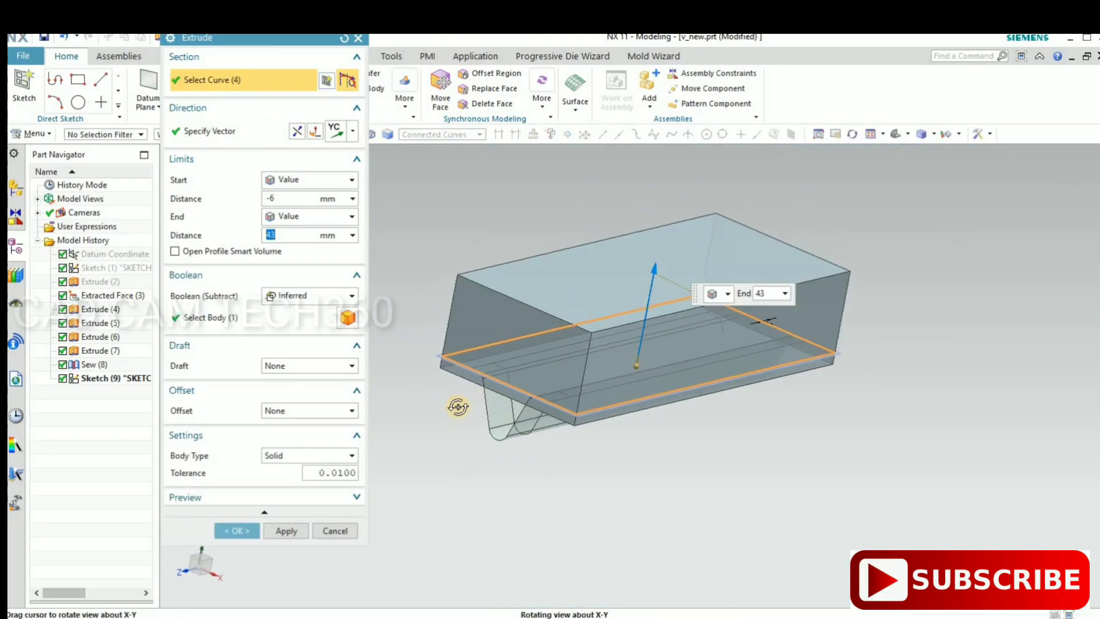
click(297, 132)
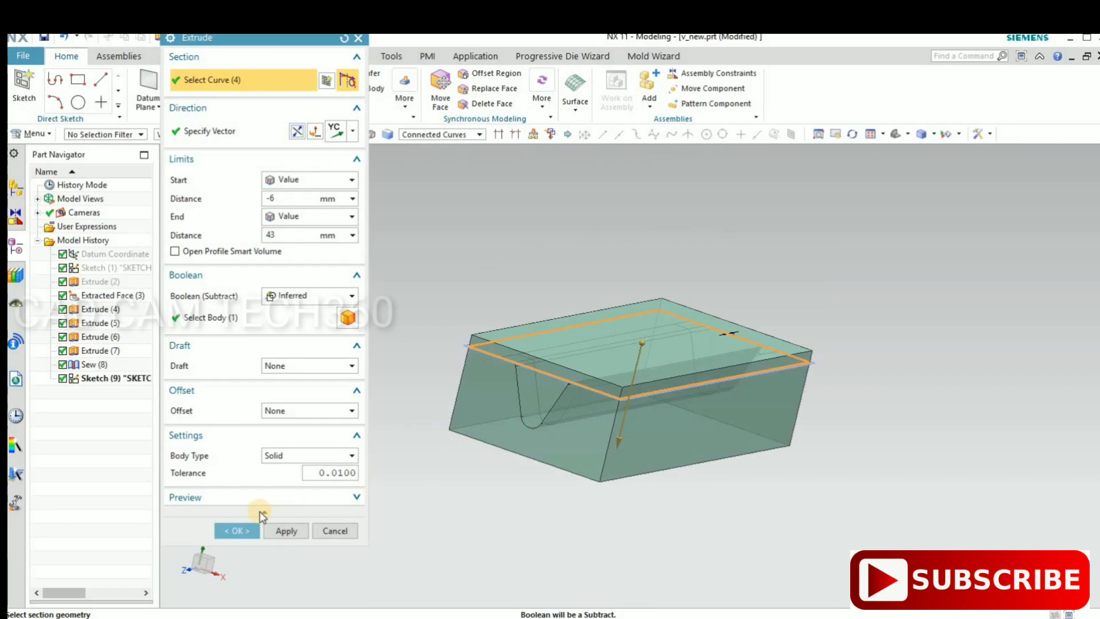
click(314, 295)
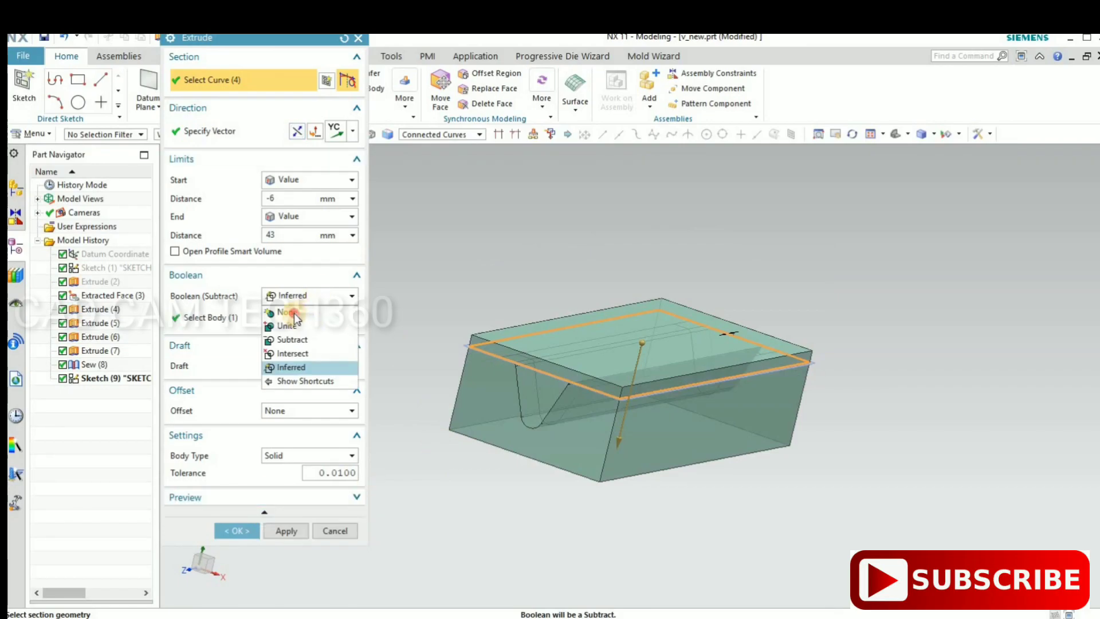
click(287, 309)
click(248, 508)
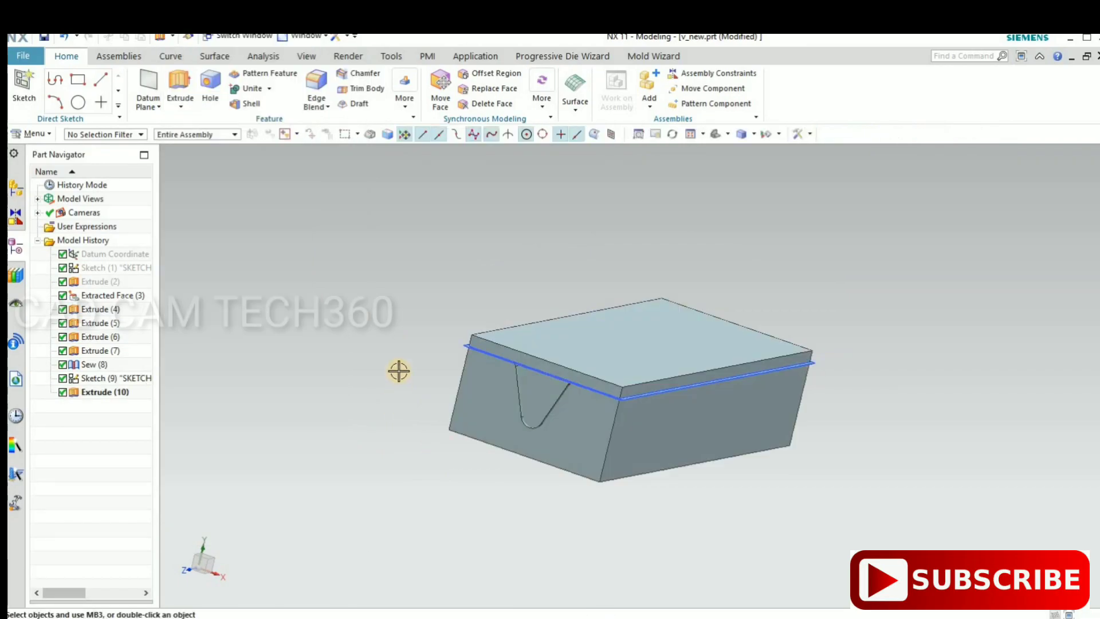
mouse_move(398, 372)
middle_down()
mouse_move(388, 452)
mouse_move(430, 467)
middle_up()
scroll(430, 462, up, 3)
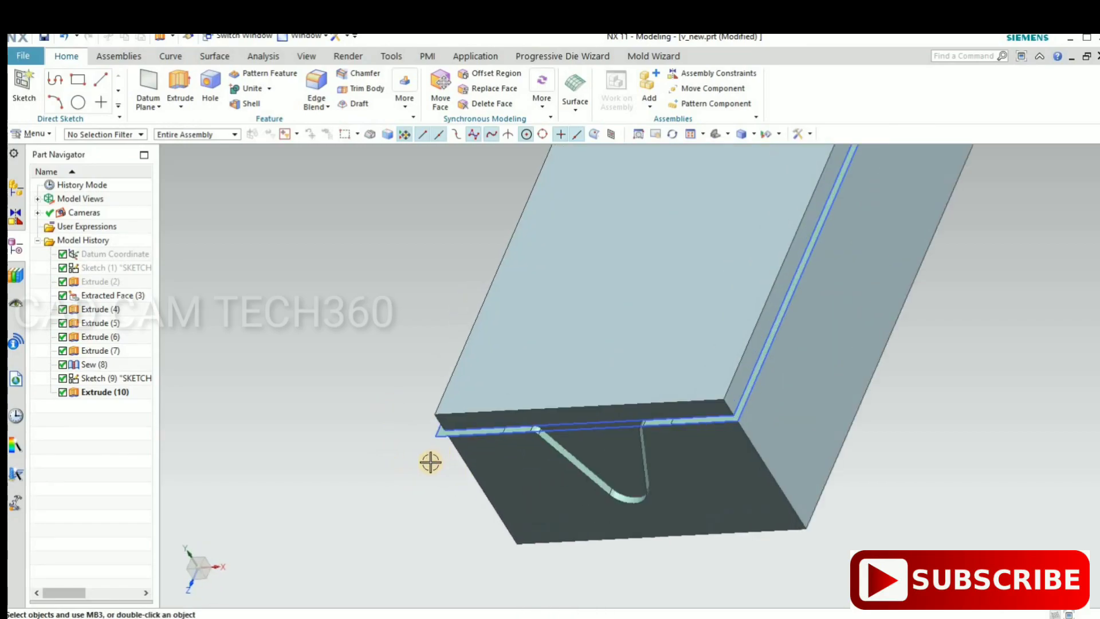
scroll(364, 447, up, 2)
scroll(646, 472, down, 2)
mouse_move(647, 472)
middle_down()
mouse_move(687, 457)
mouse_move(641, 467)
mouse_move(650, 470)
mouse_move(551, 518)
mouse_move(467, 408)
middle_up()
scroll(376, 229, down, 2)
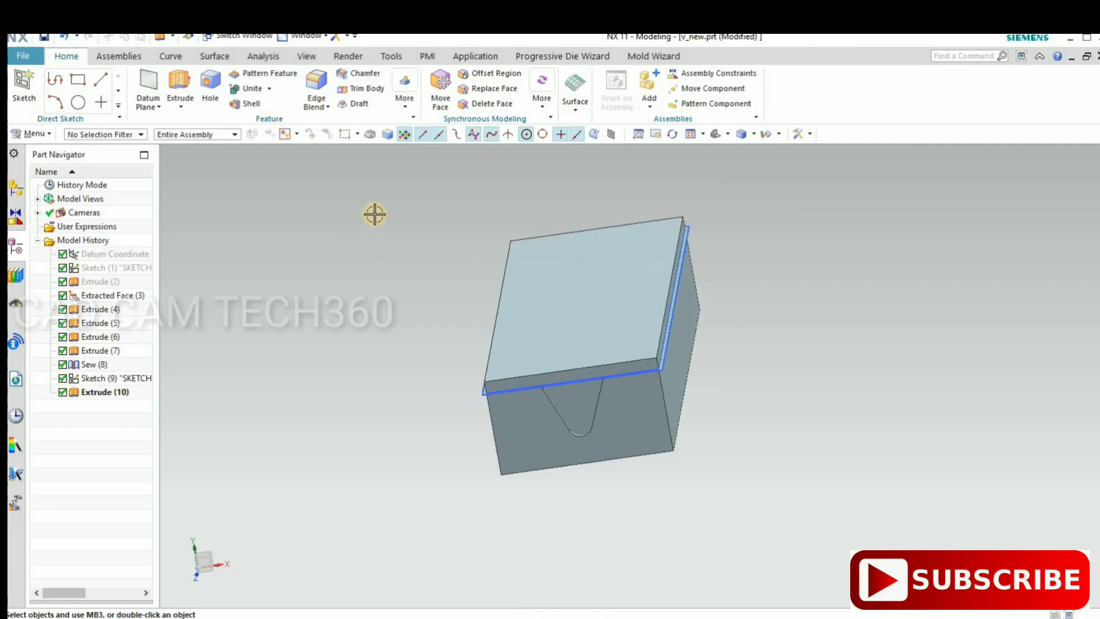
Trim Body the solid block using the V-channel sheet faces as the tool.
click(221, 58)
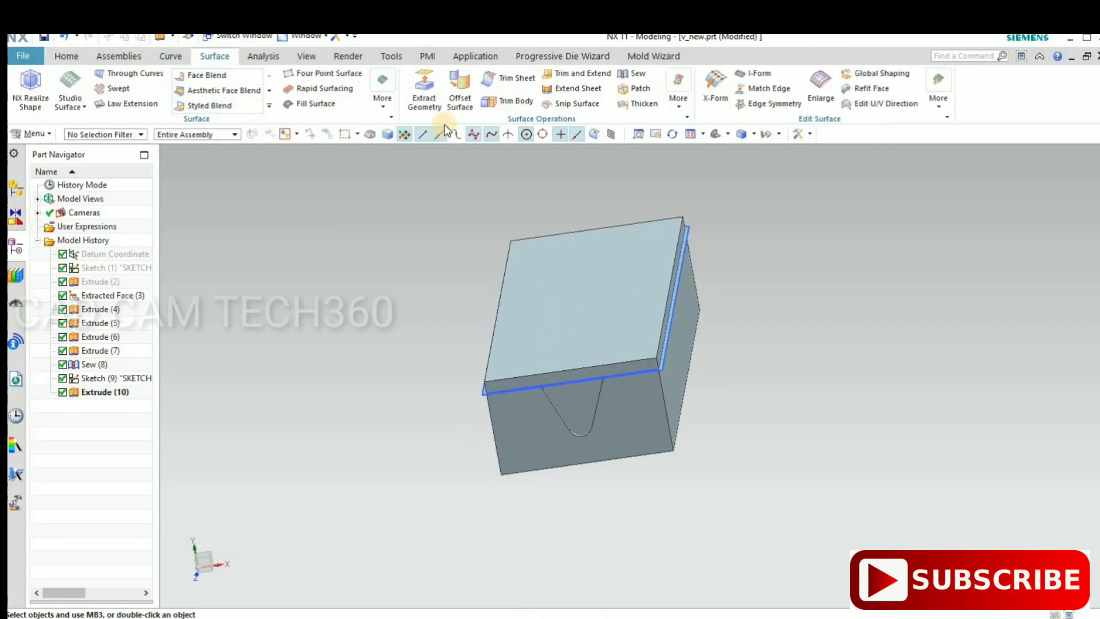
click(511, 102)
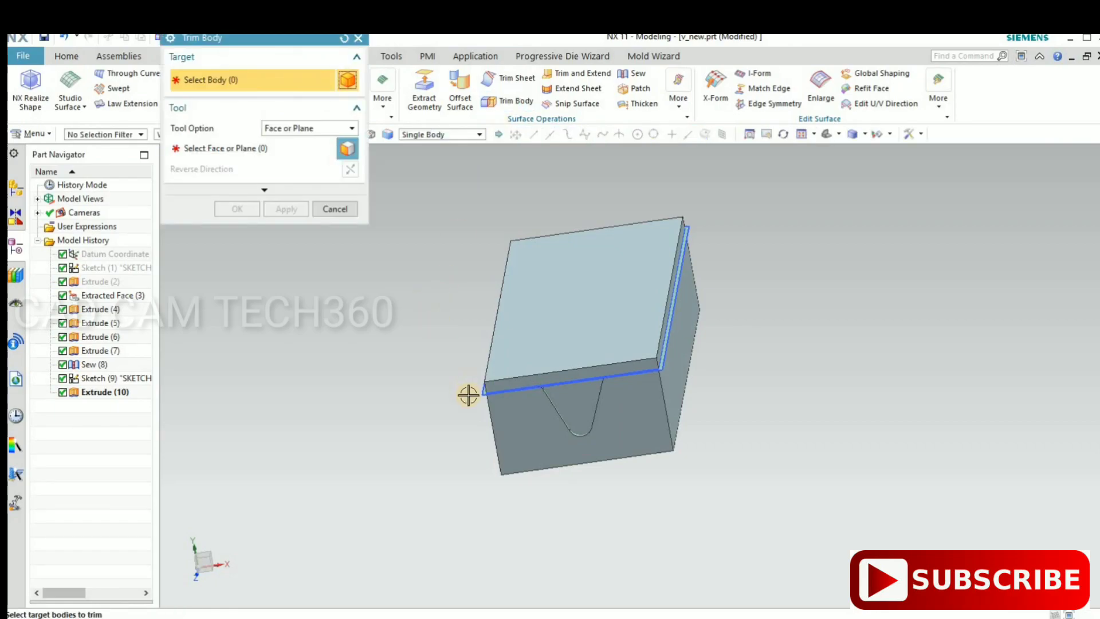
scroll(468, 395, up, 5)
middle_click(493, 395)
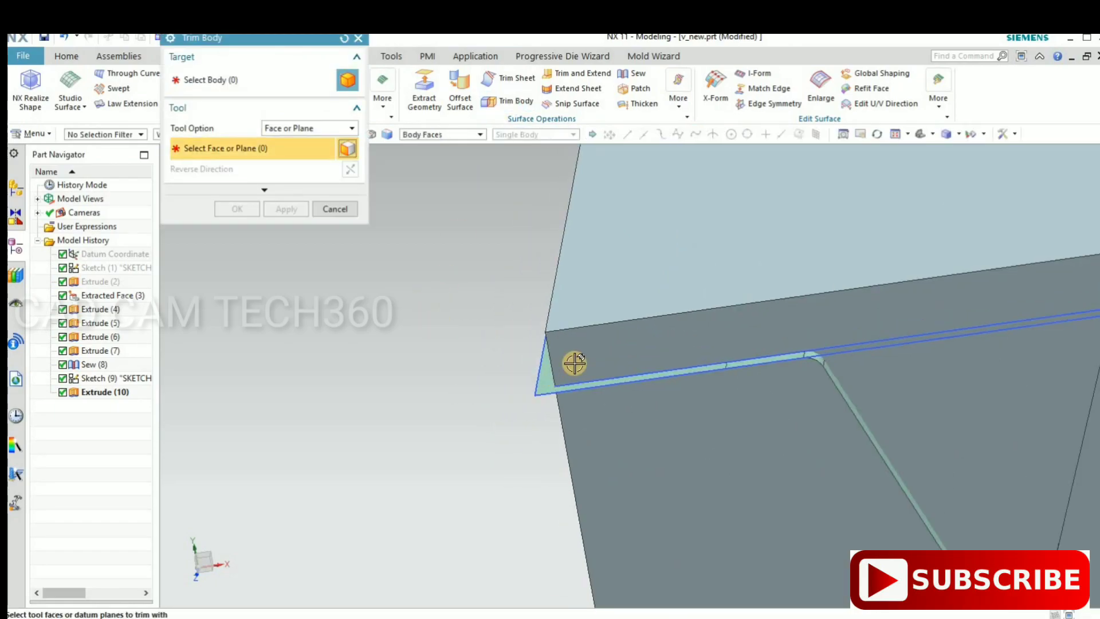
click(572, 364)
scroll(538, 367, up, 2)
middle_click(464, 372)
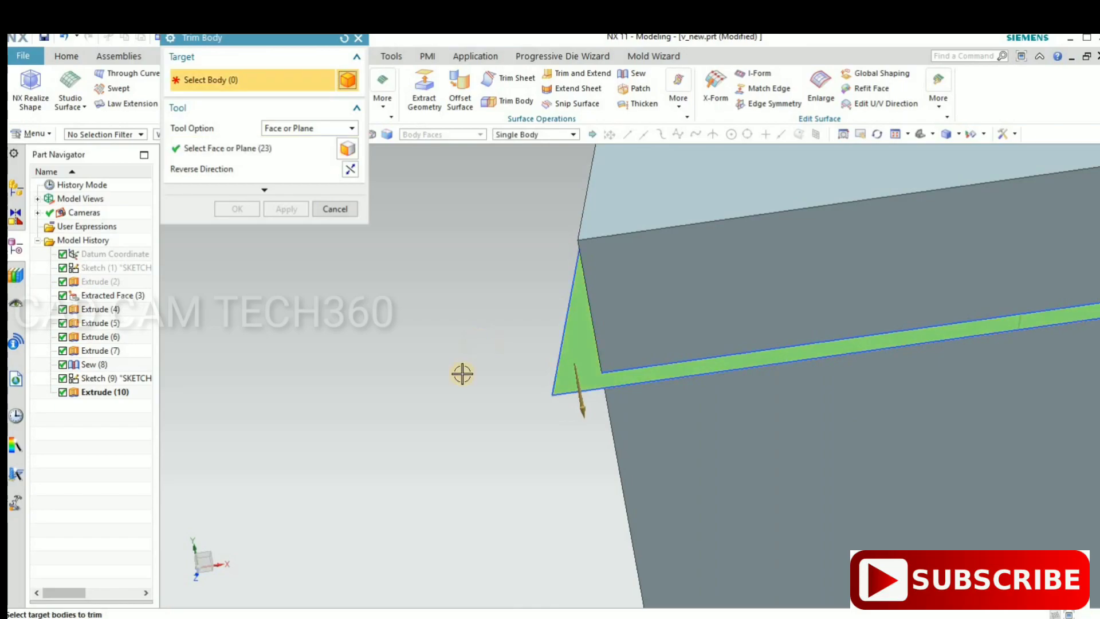
scroll(593, 314, down, 5)
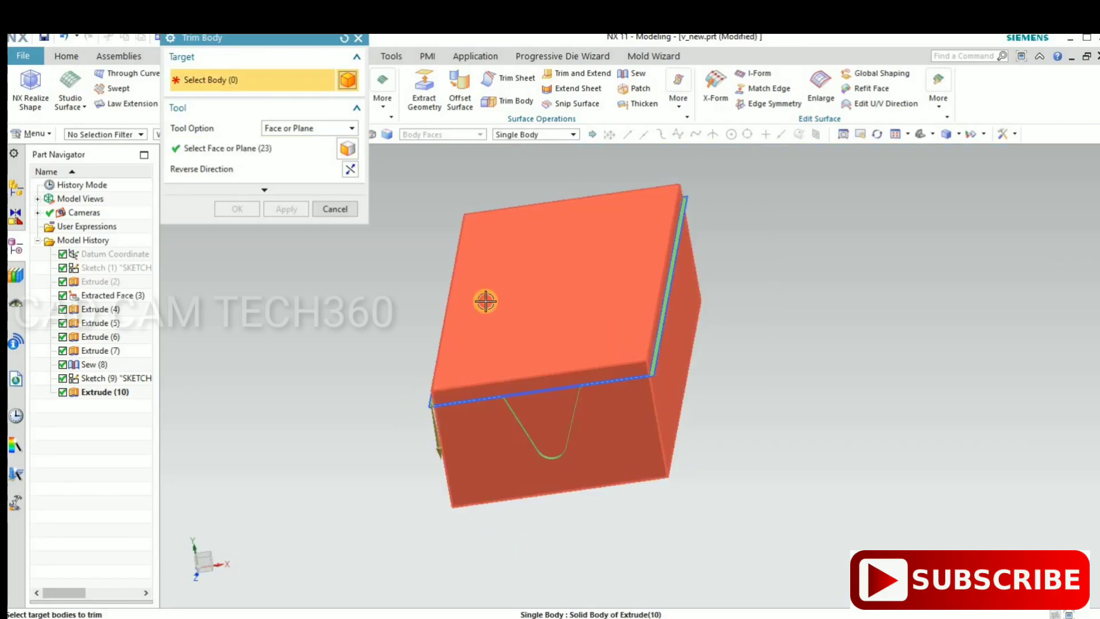
click(485, 302)
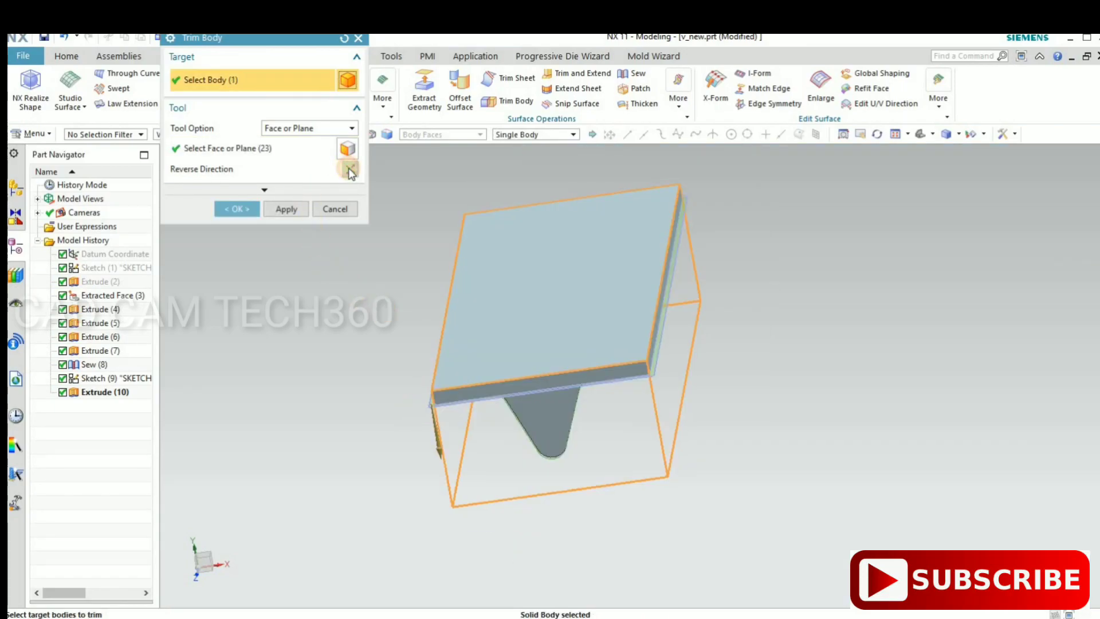
mouse_move(331, 367)
middle_down()
mouse_move(321, 393)
mouse_move(235, 215)
middle_up()
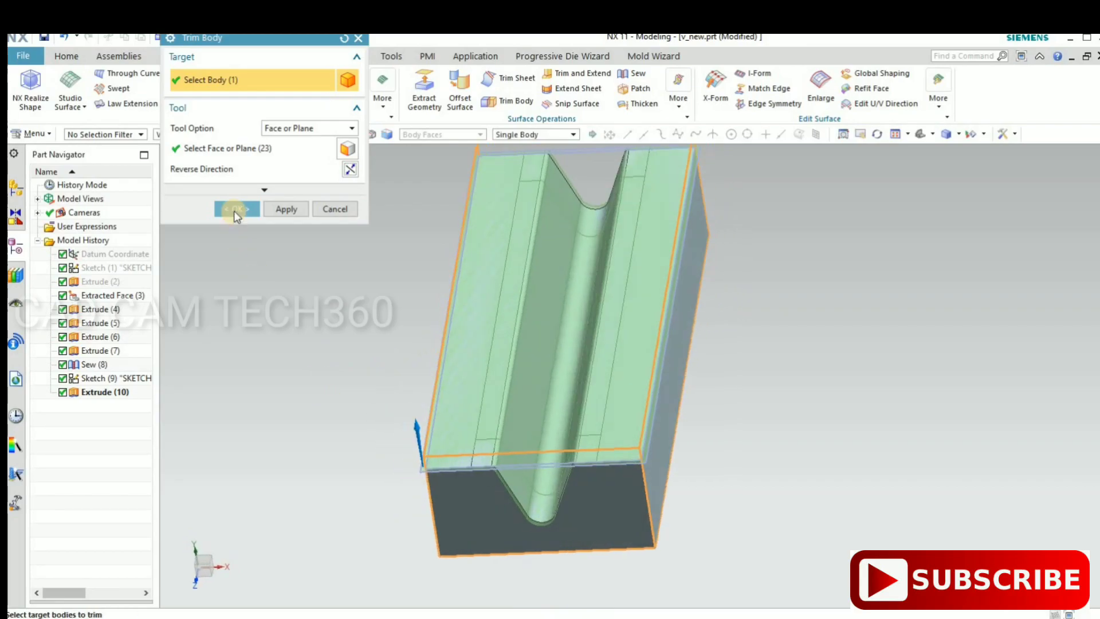
click(235, 207)
mouse_move(560, 385)
middle_down()
mouse_move(527, 371)
mouse_move(545, 384)
mouse_move(324, 408)
middle_up()
Hide the protruding sheet face and its sketch.
scroll(367, 416, up, 3)
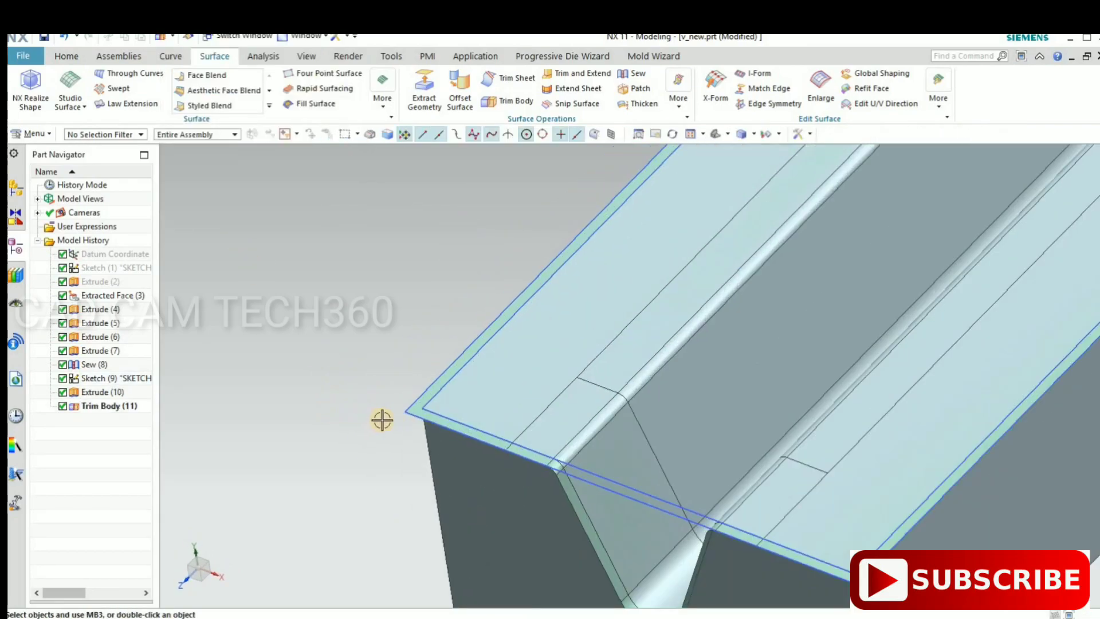
scroll(401, 421, up, 3)
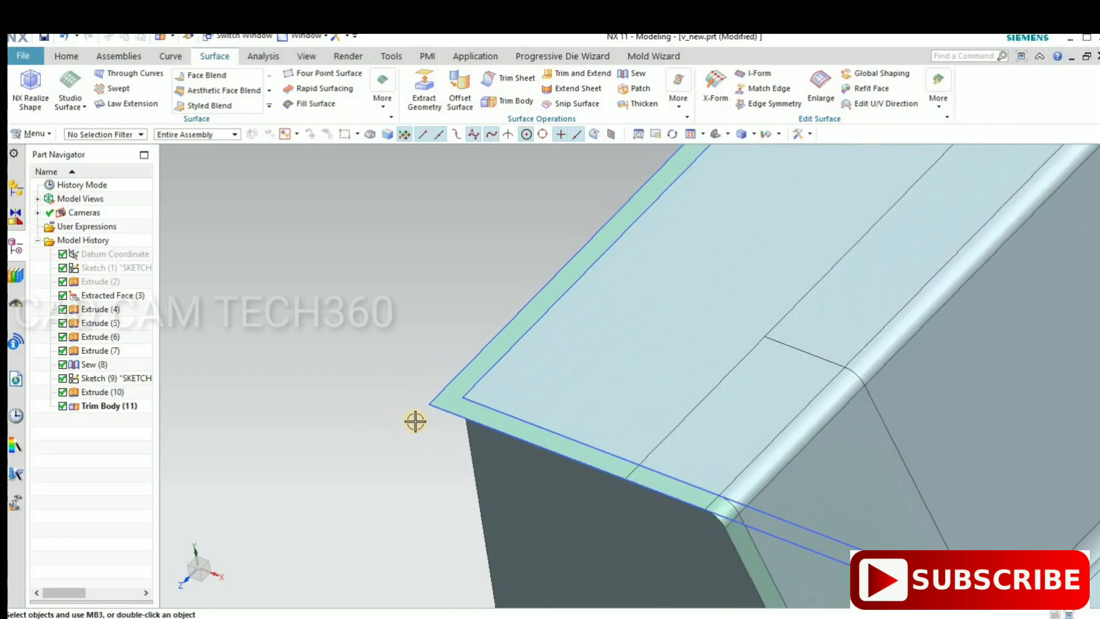
click(446, 398)
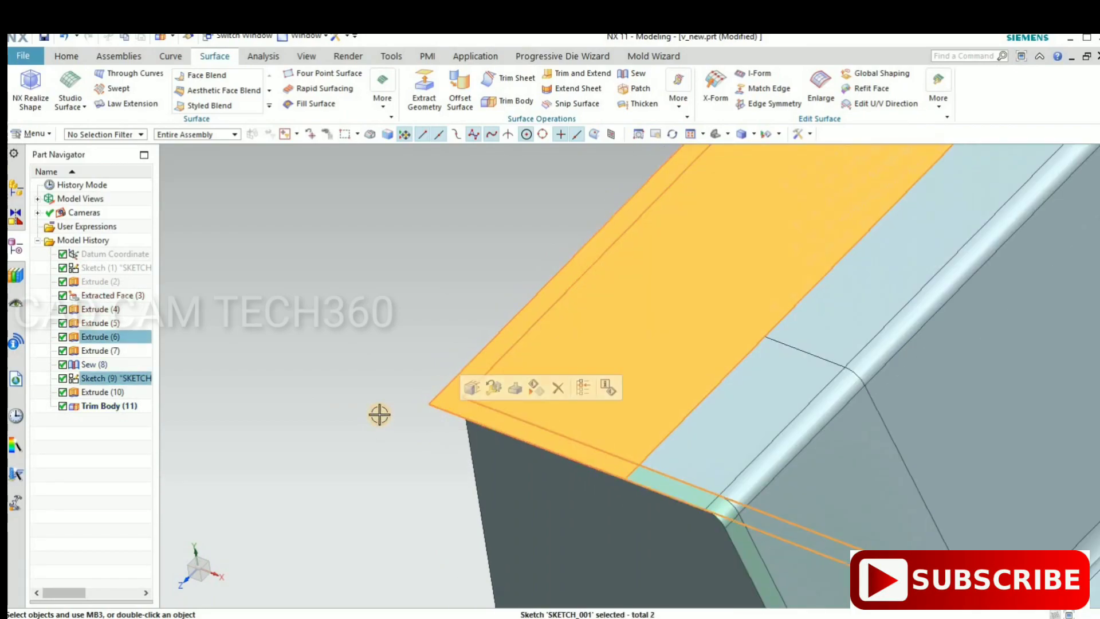
key(Escape)
scroll(381, 401, down, 2)
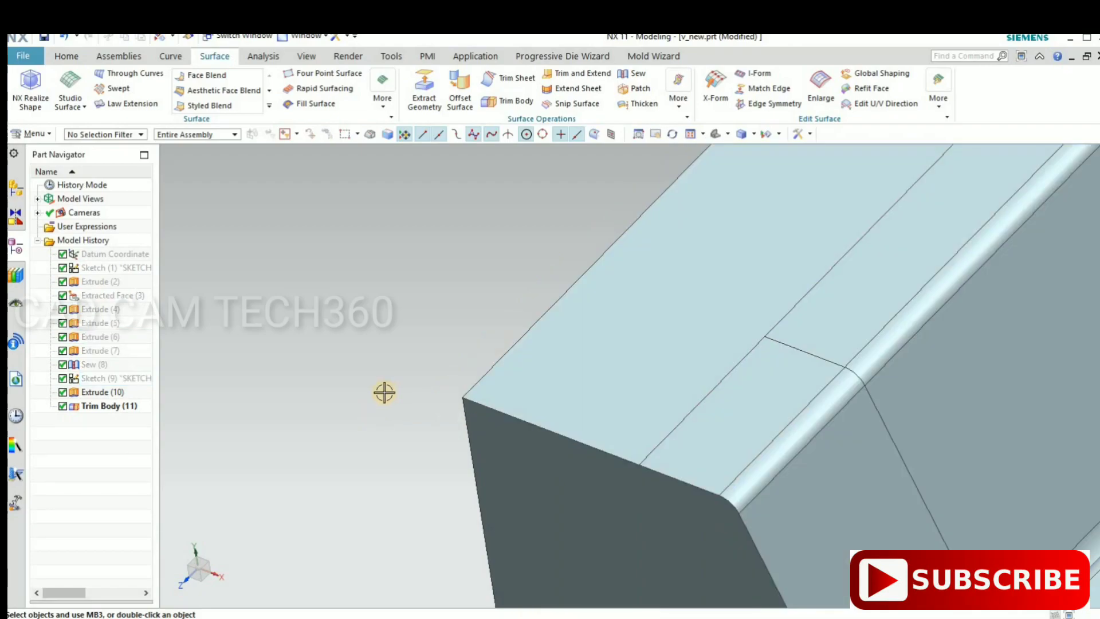
scroll(375, 410, down, 2)
scroll(516, 429, down, 3)
mouse_move(618, 480)
middle_down()
mouse_move(640, 485)
mouse_move(636, 466)
mouse_move(646, 466)
mouse_move(624, 466)
mouse_move(662, 439)
mouse_move(668, 459)
mouse_move(476, 356)
middle_up()
Unhide the channel sketch.
key(ctrl+shift+k)
scroll(493, 356, up, 5)
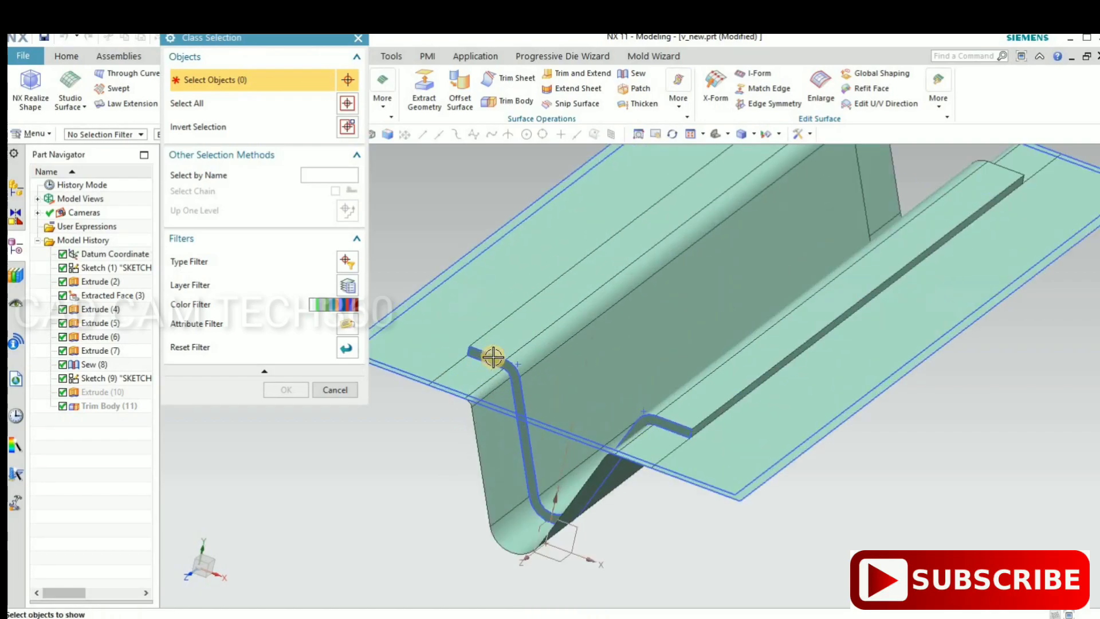
scroll(550, 418, up, 2)
scroll(535, 455, up, 2)
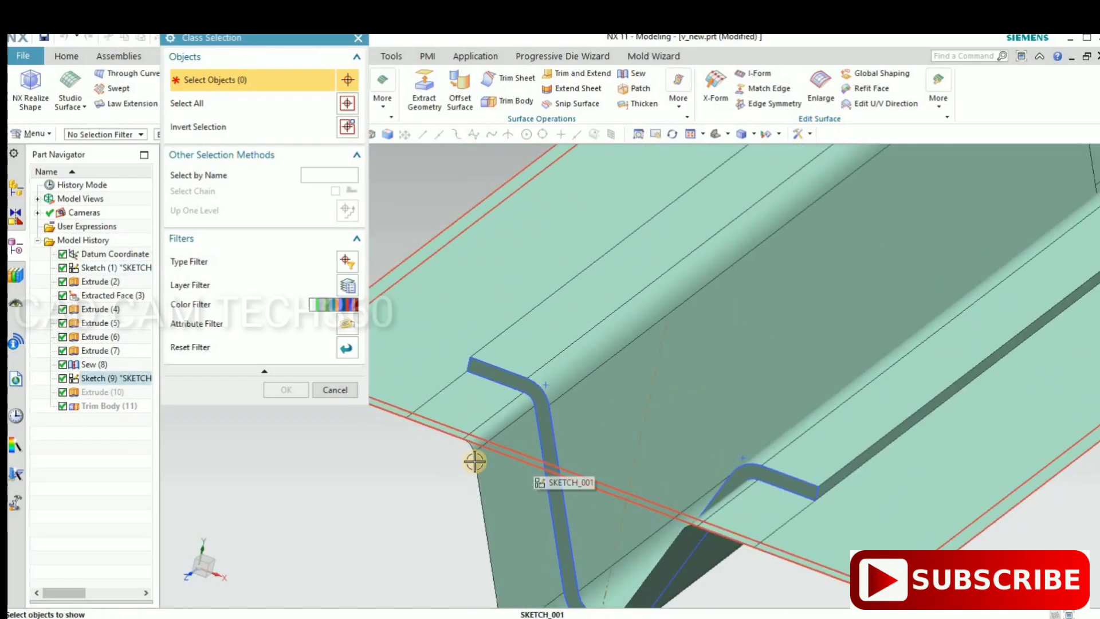
click(475, 461)
click(286, 389)
scroll(387, 450, down, 5)
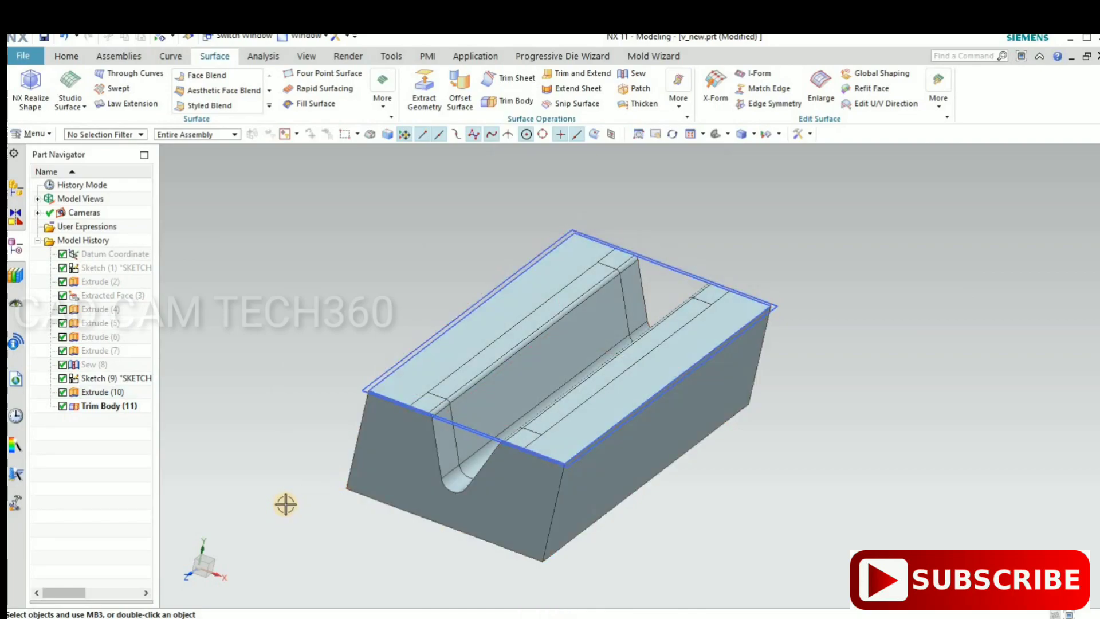
Hide the trimmed die block and show the thin V-channel part.
key(ctrl+b)
click(401, 461)
click(284, 388)
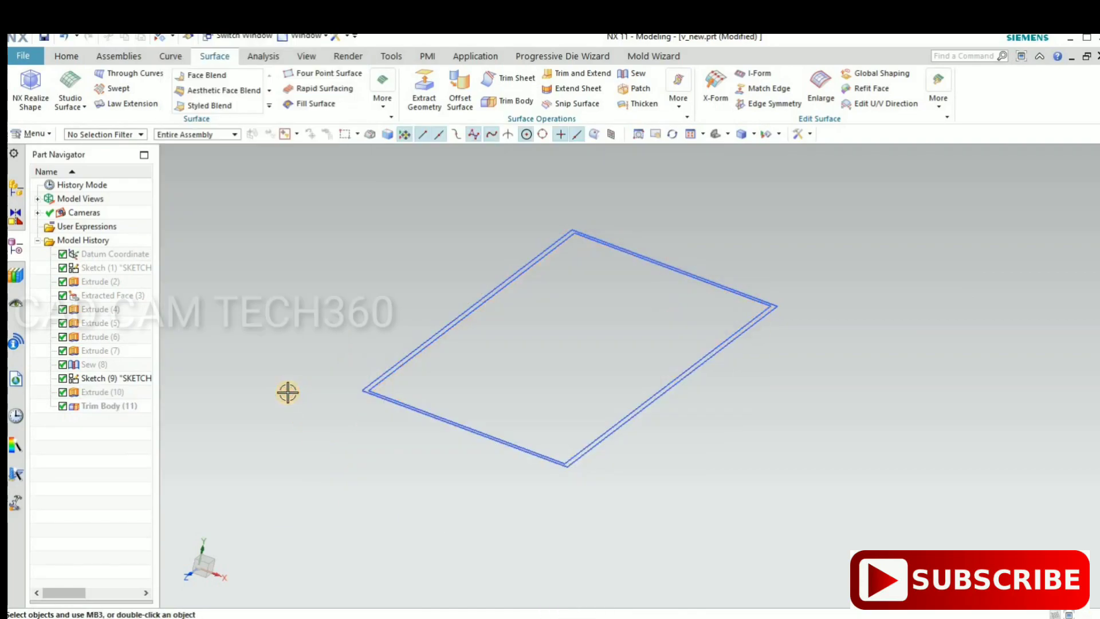
key(ctrl+shift+k)
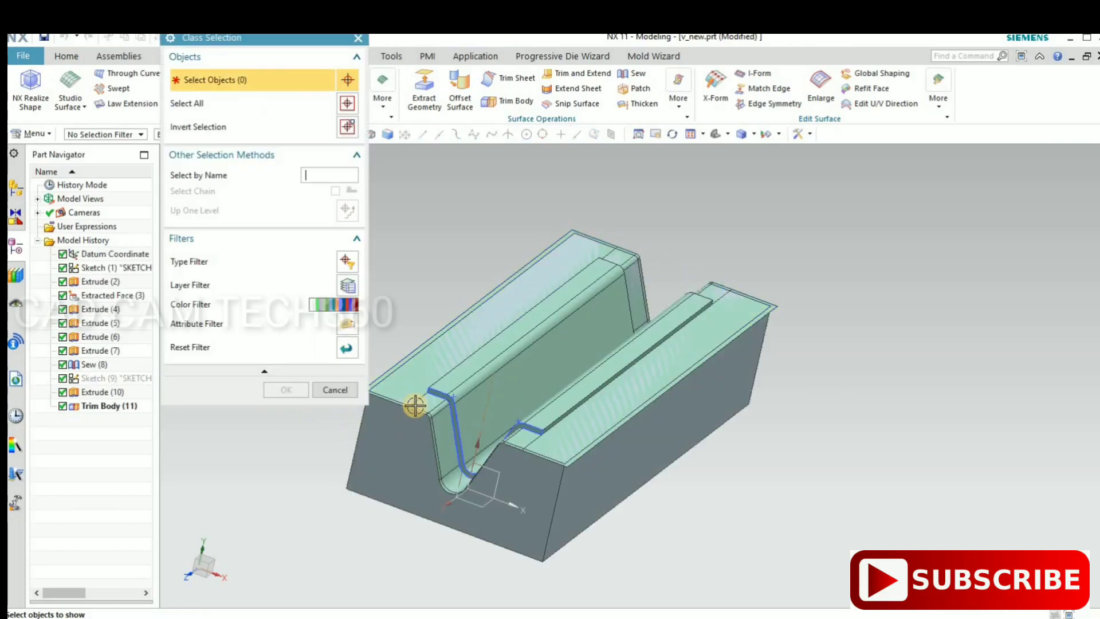
scroll(458, 388, up, 8)
click(288, 389)
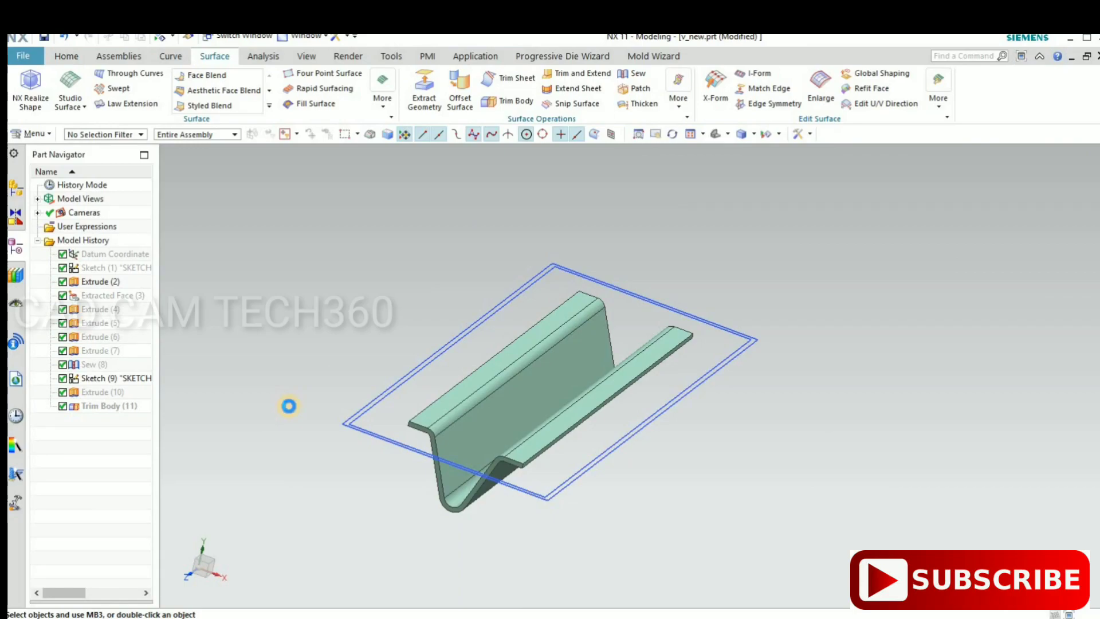
Show the extracted sheet surface again.
key(ctrl+shift+k)
scroll(337, 420, up, 3)
click(351, 430)
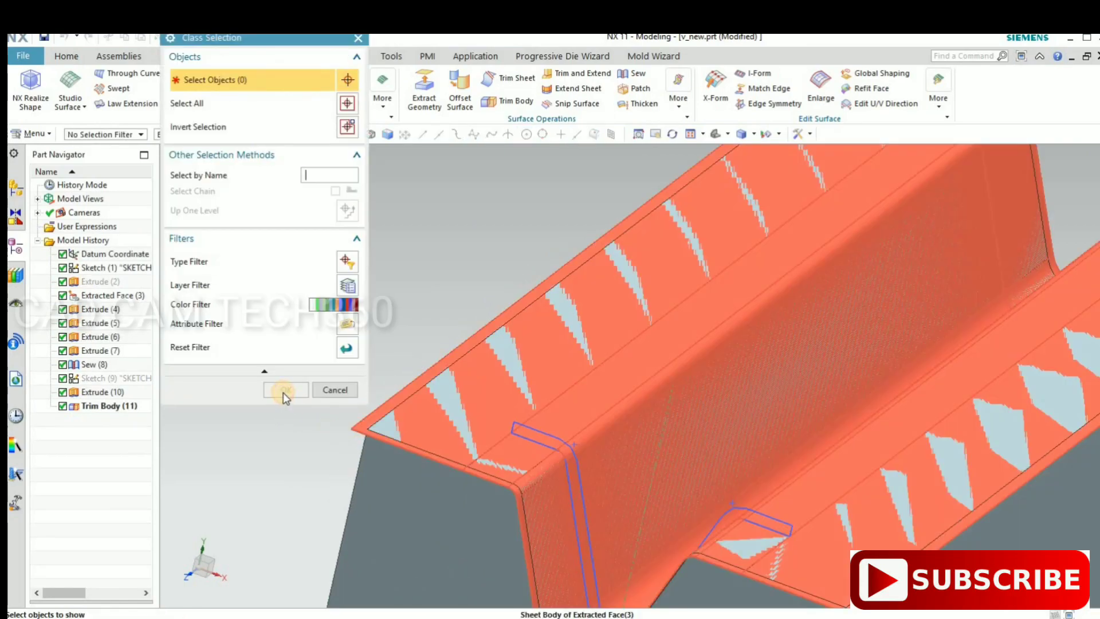
middle_click(351, 461)
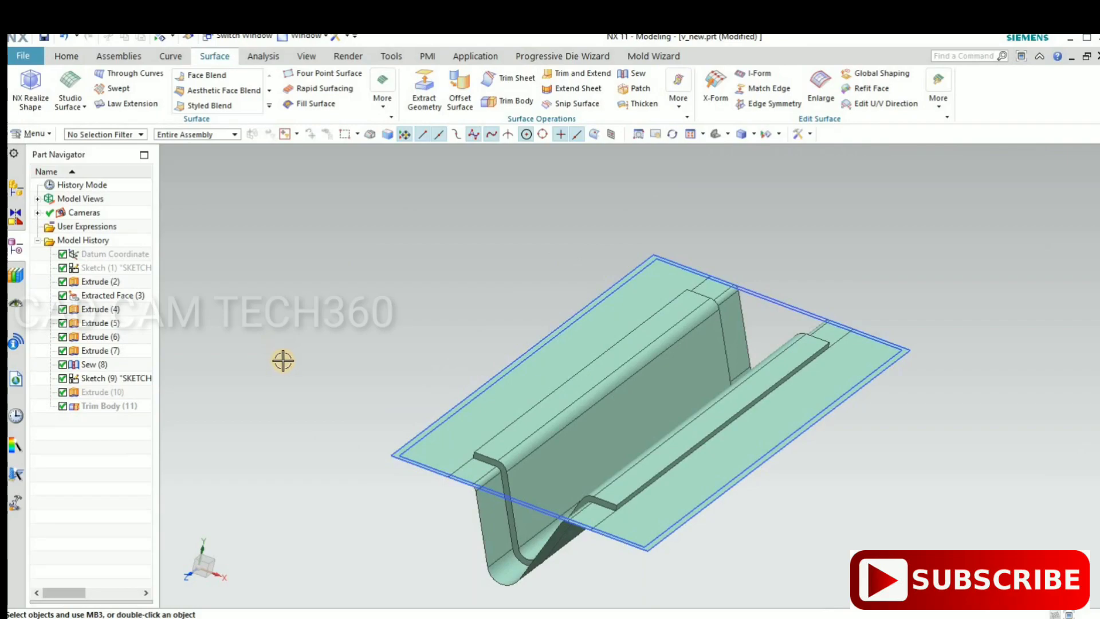
scroll(494, 473, up, 3)
scroll(487, 449, up, 2)
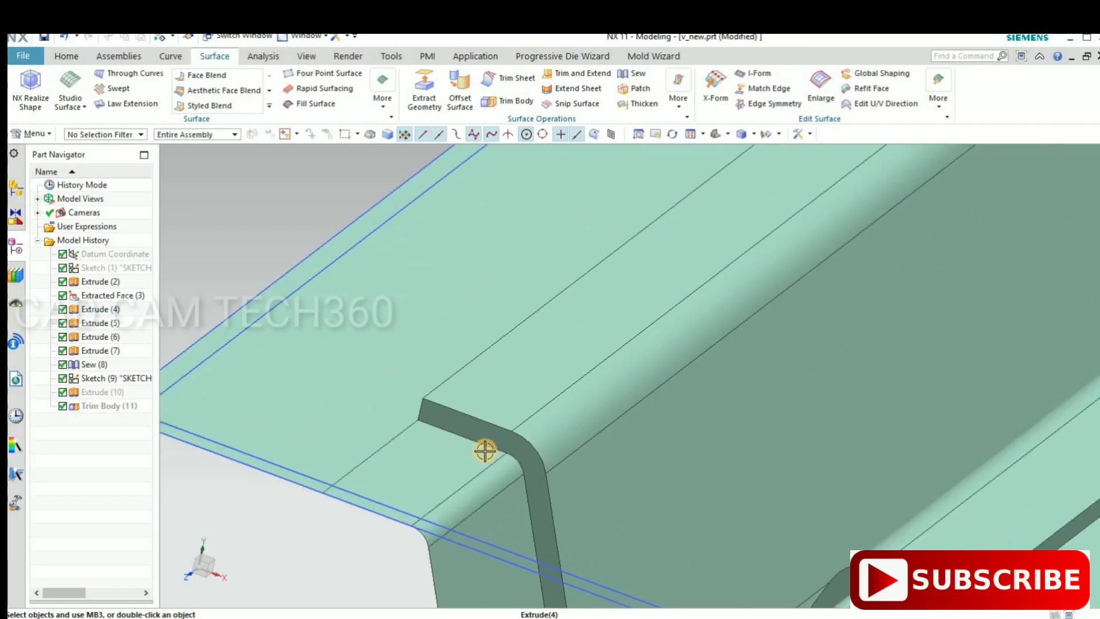
scroll(486, 451, down, 5)
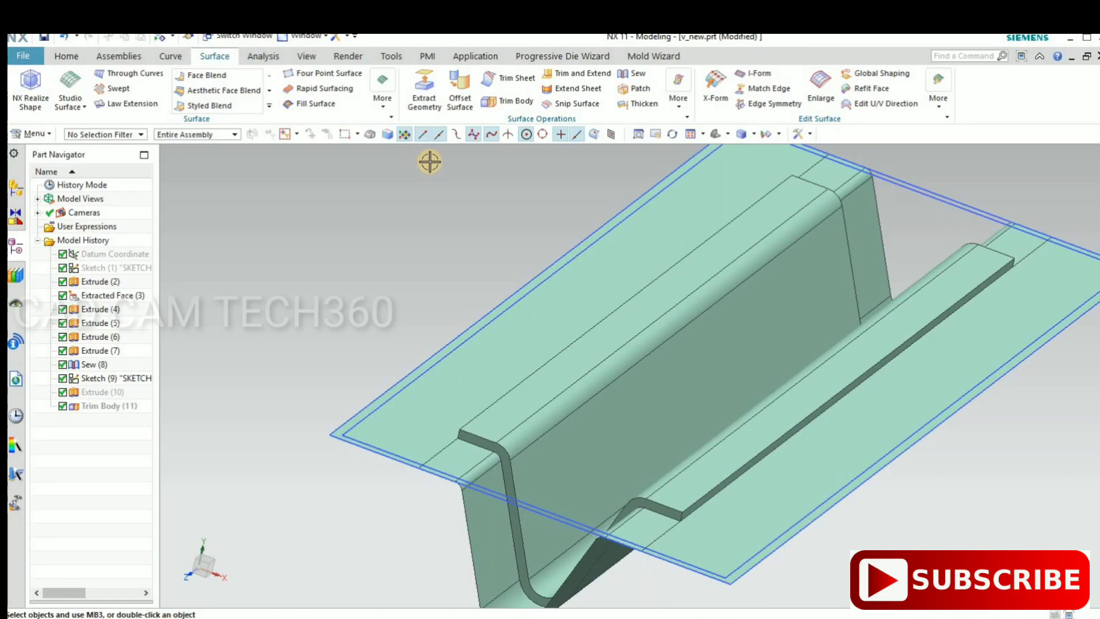
Offset all the sheet faces by 2 mm, reversed to the upper side.
click(460, 99)
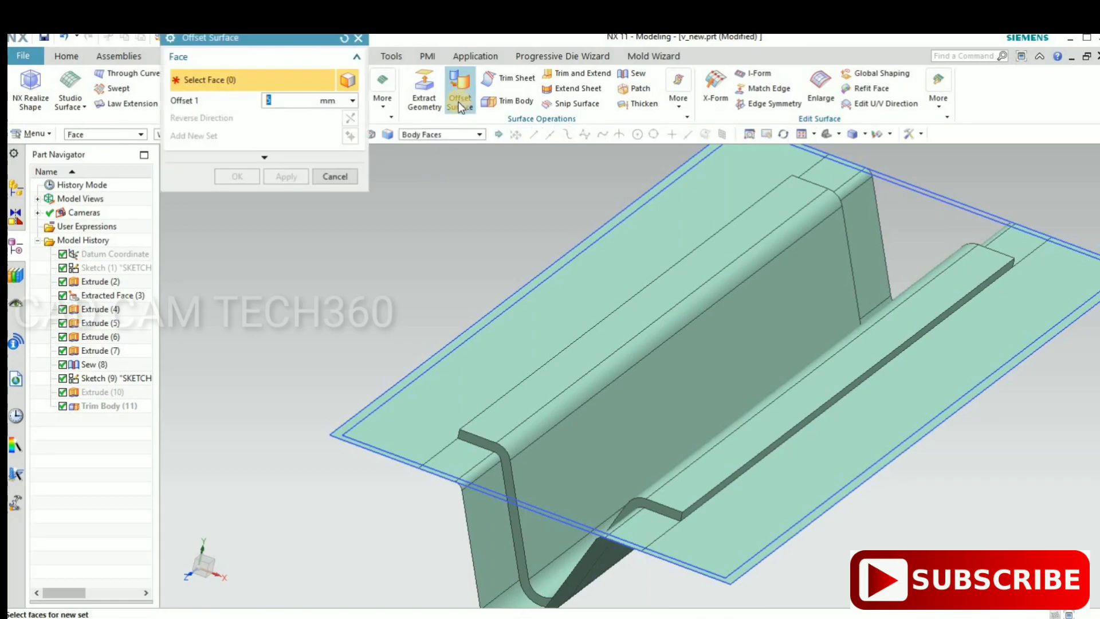
text(2)
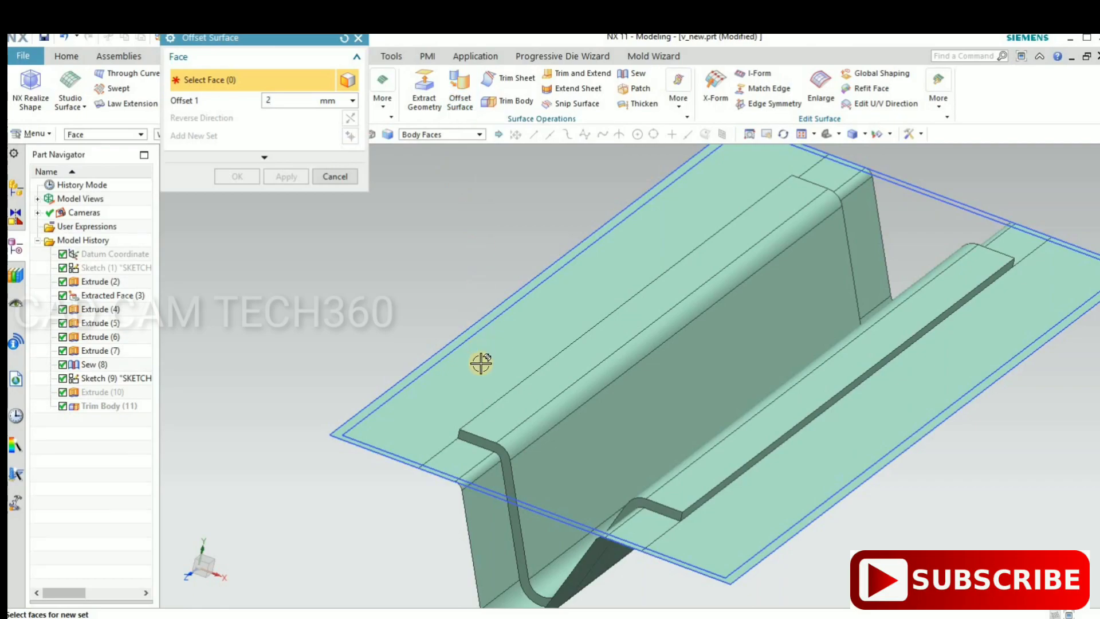
click(479, 364)
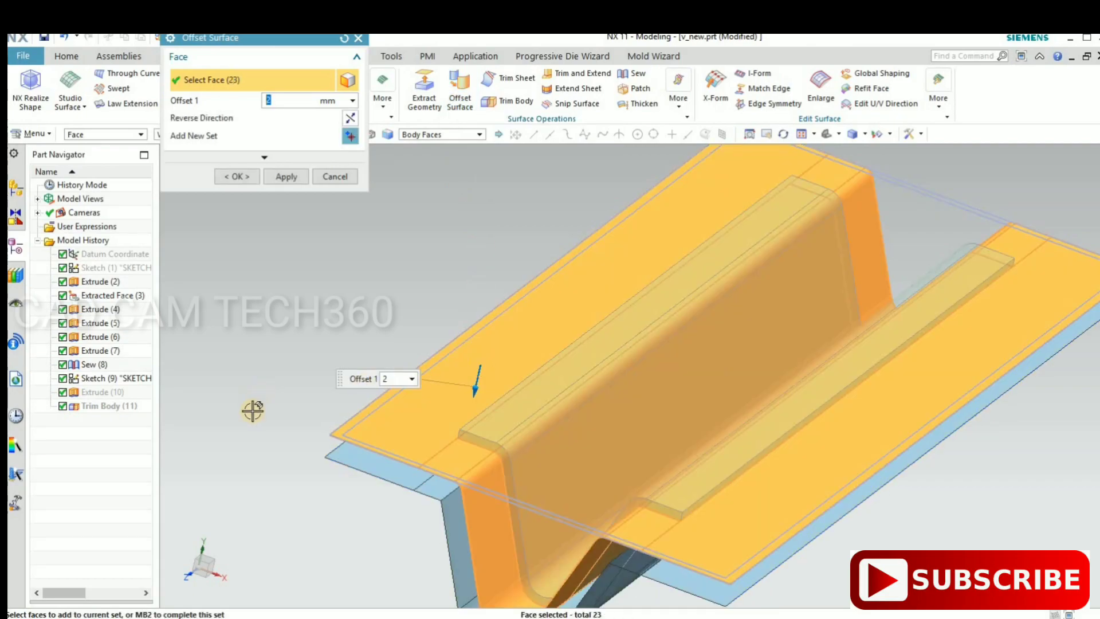
scroll(252, 410, down, 3)
middle_drag(258, 401, 265, 289)
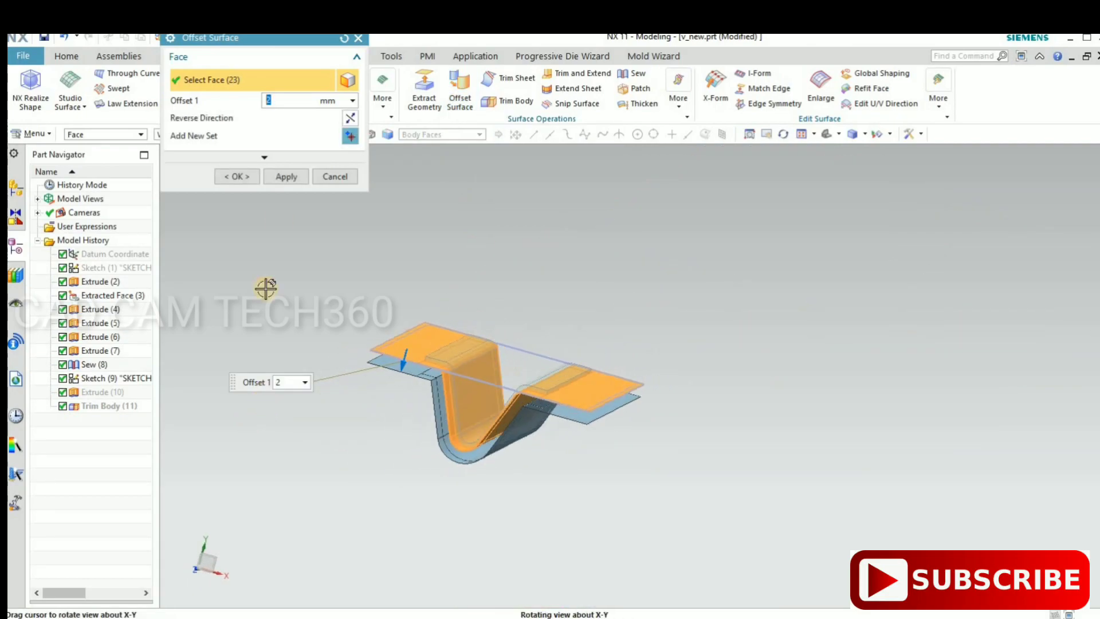
click(352, 120)
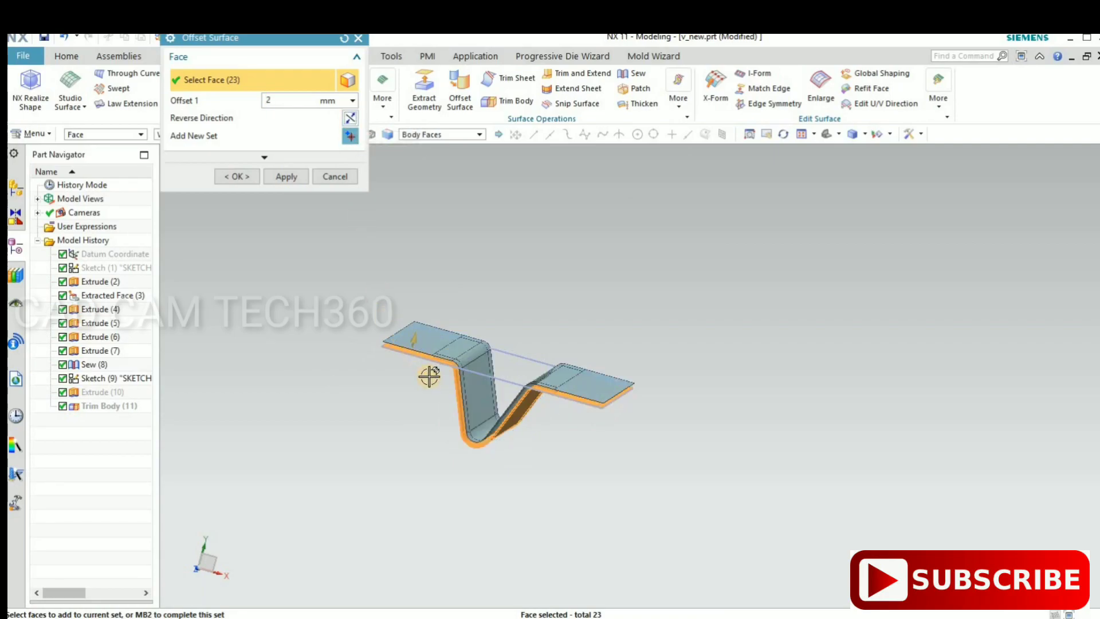
ctrl+middle_drag(429, 373, 205, 189)
click(228, 171)
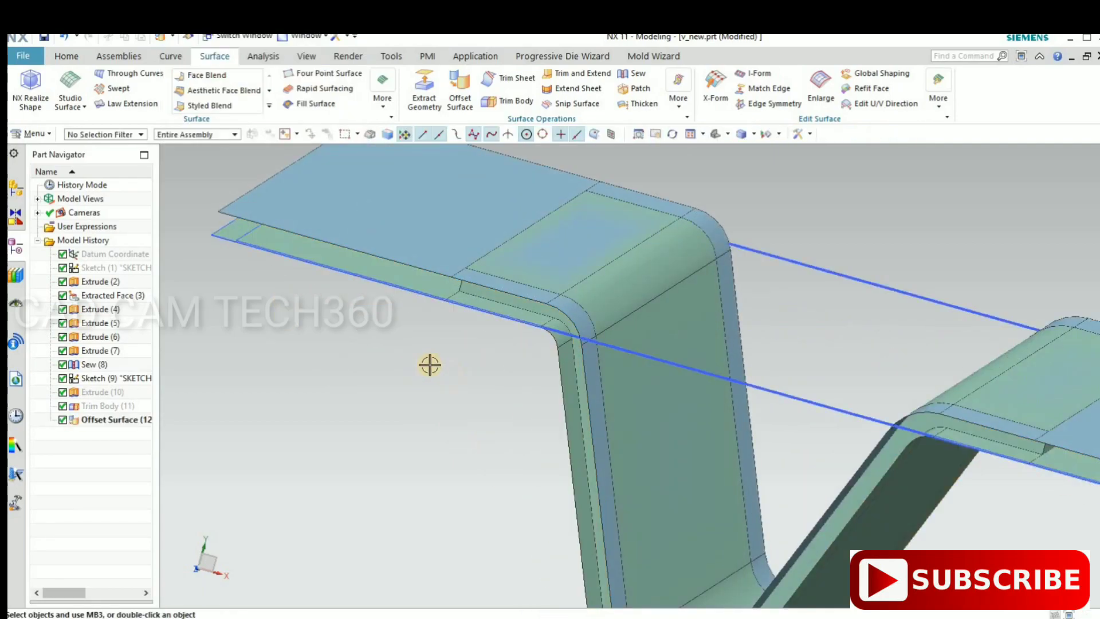
scroll(381, 326, down, 3)
scroll(387, 349, up, 5)
click(387, 348)
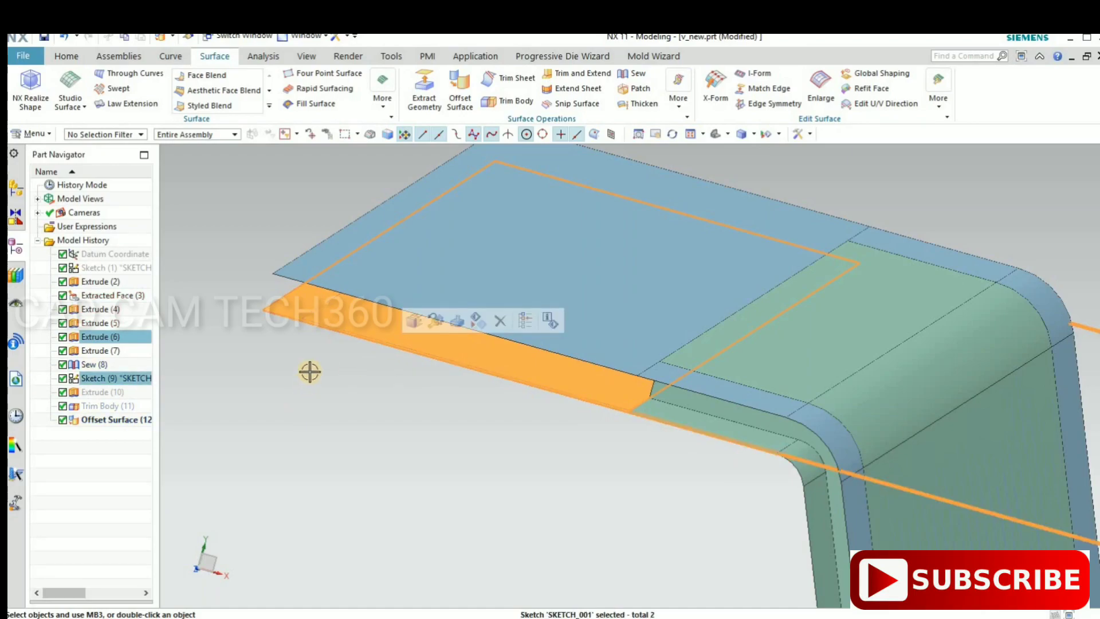
Hide the offset surface.
key(Escape)
key(ctrl+b)
click(412, 328)
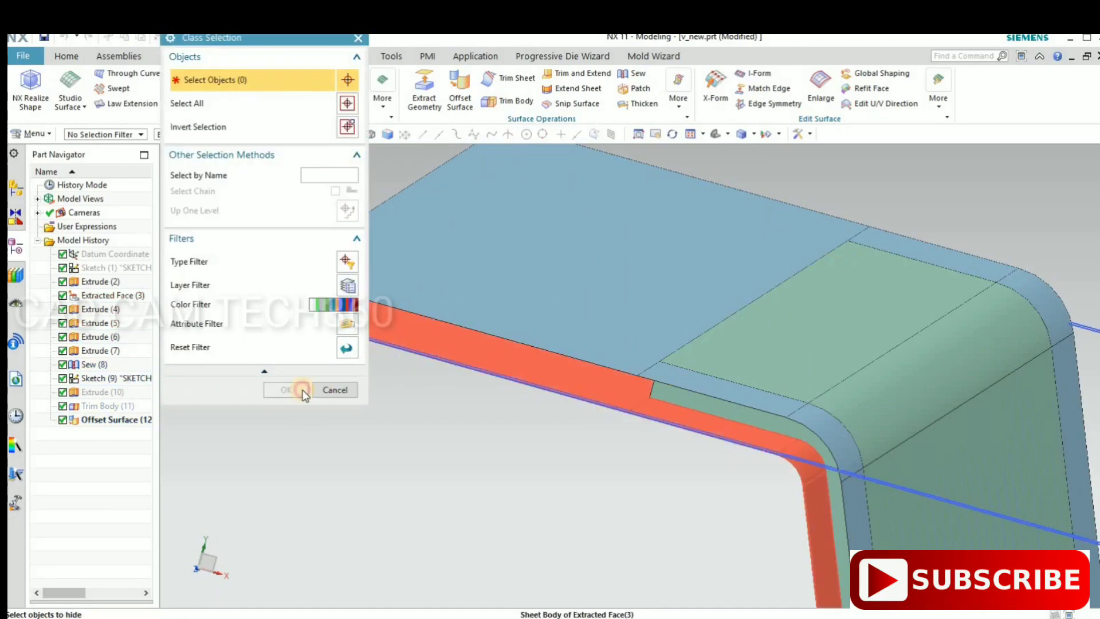
click(284, 389)
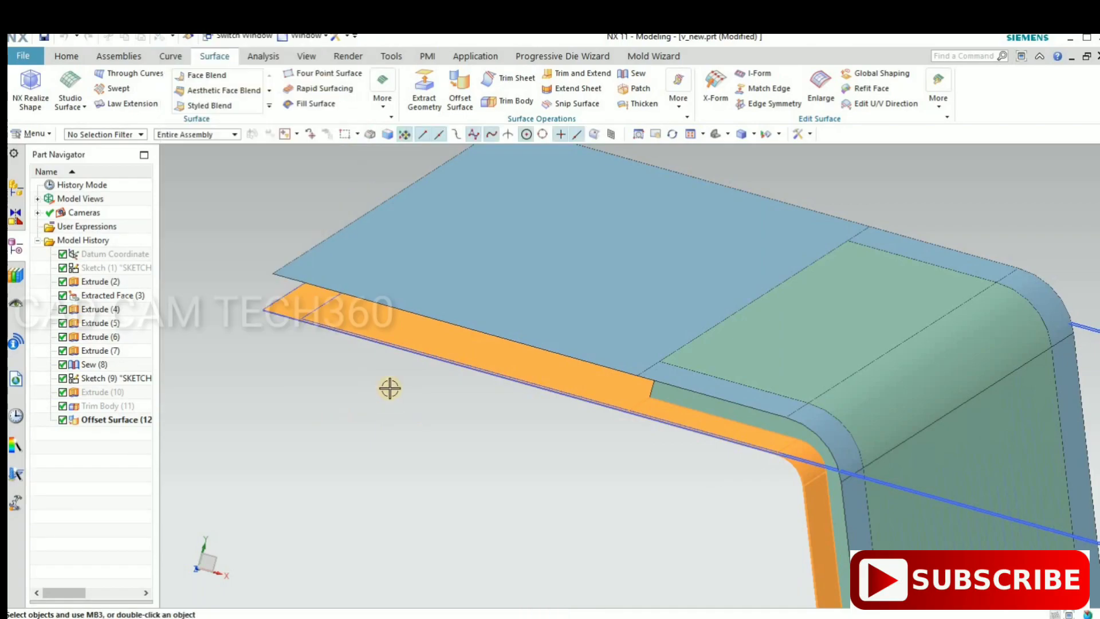
middle_drag(388, 388, 368, 422)
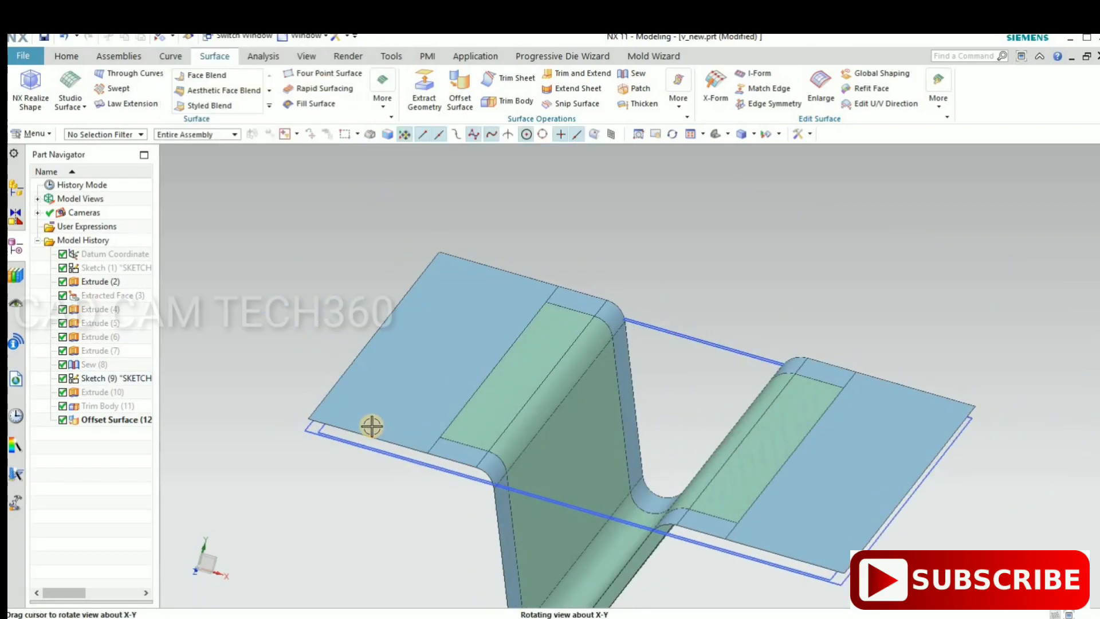
middle_drag(368, 424, 779, 368)
Extrude the sketch outline in reversed direction from -19 to 43 mm as a block.
key(x)
scroll(515, 401, down, 1)
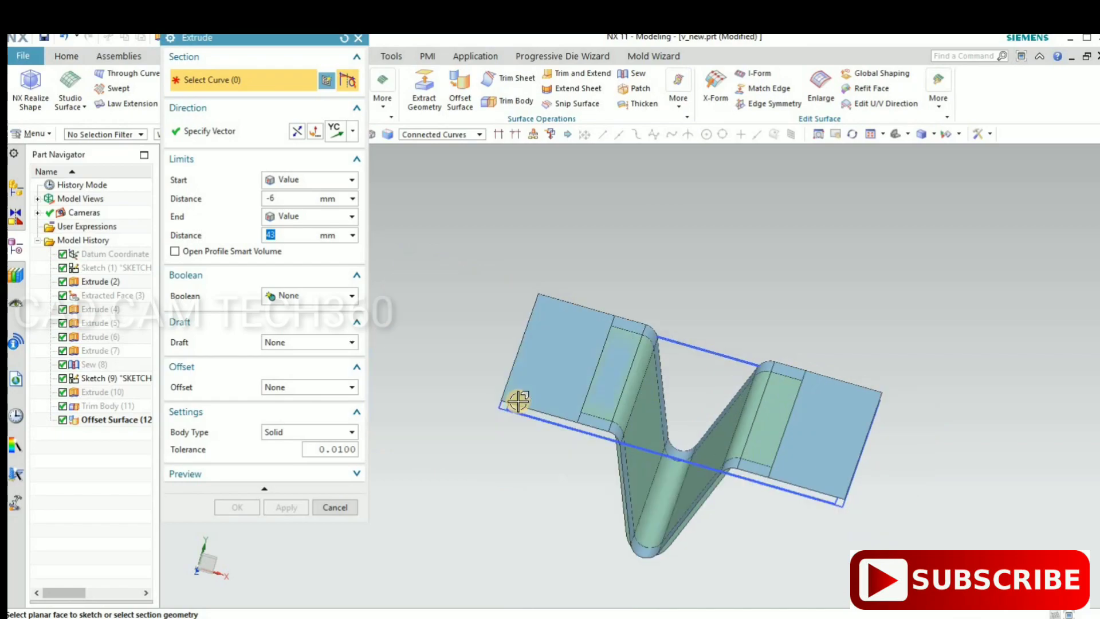
scroll(498, 412, up, 5)
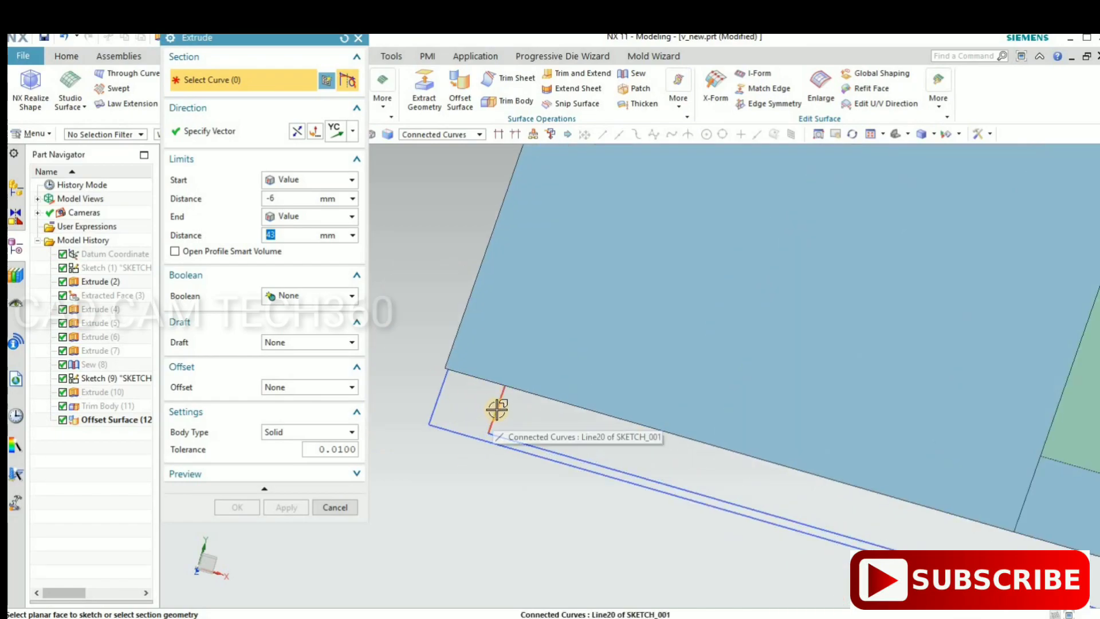
click(497, 408)
scroll(487, 441, down, 3)
mouse_move(484, 467)
middle_down()
mouse_move(471, 445)
mouse_move(484, 450)
middle_up()
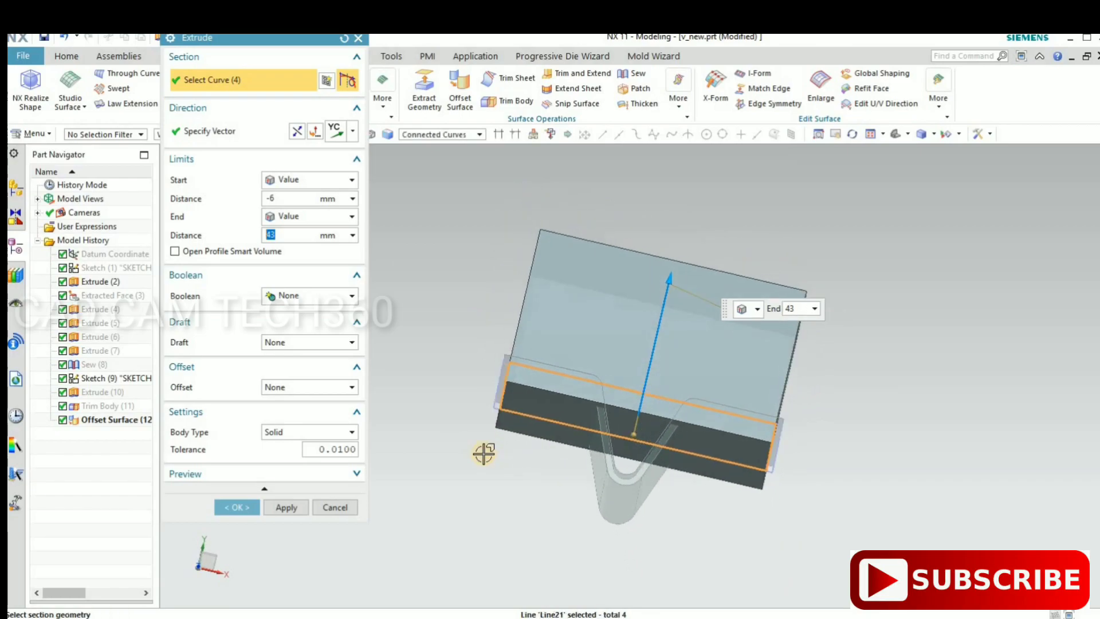
click(314, 131)
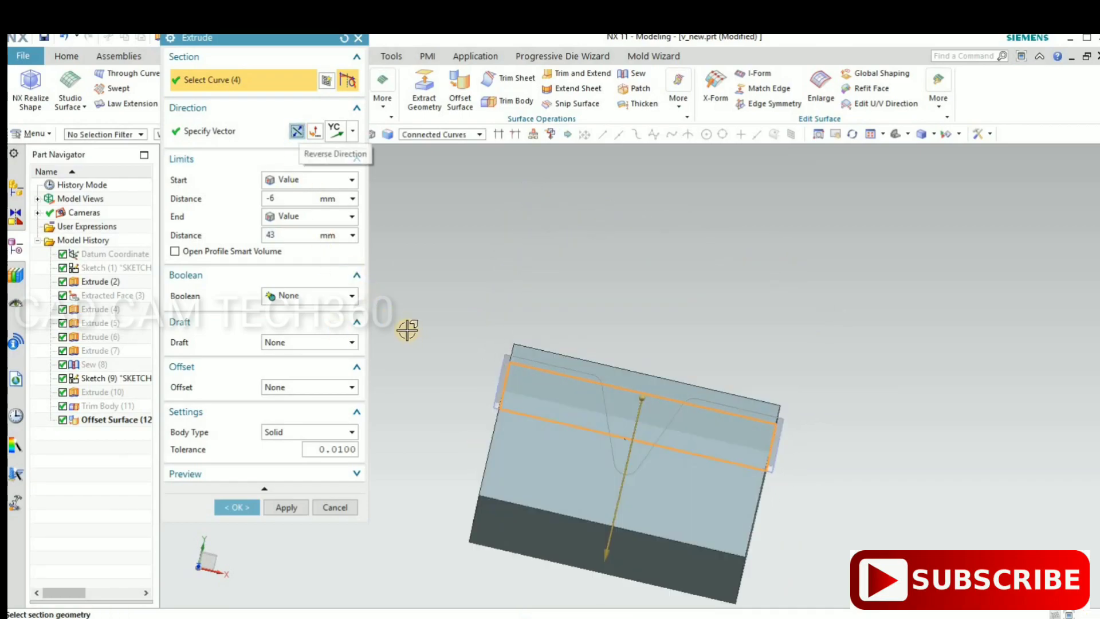
middle_drag(430, 384, 425, 381)
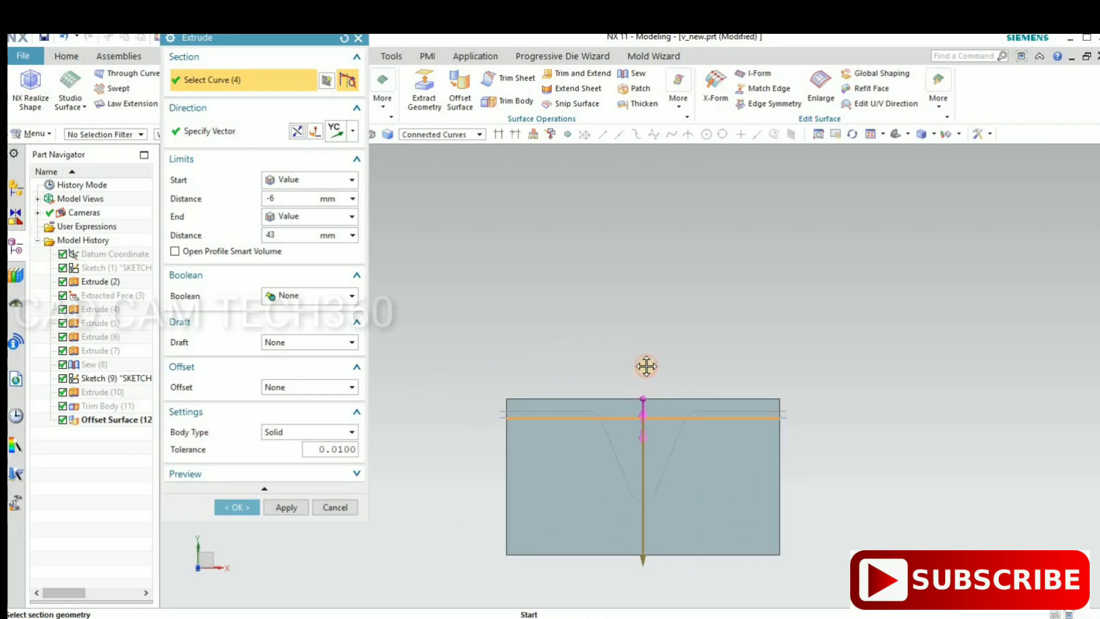
mouse_move(646, 365)
mouse_down()
mouse_move(647, 350)
mouse_move(646, 369)
mouse_up()
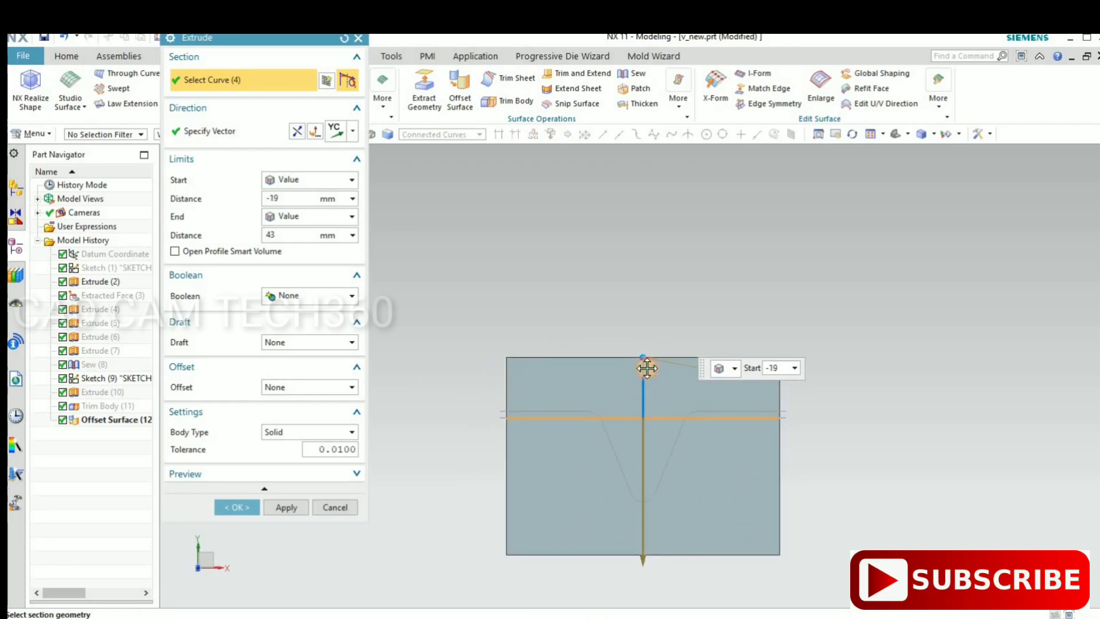
click(235, 507)
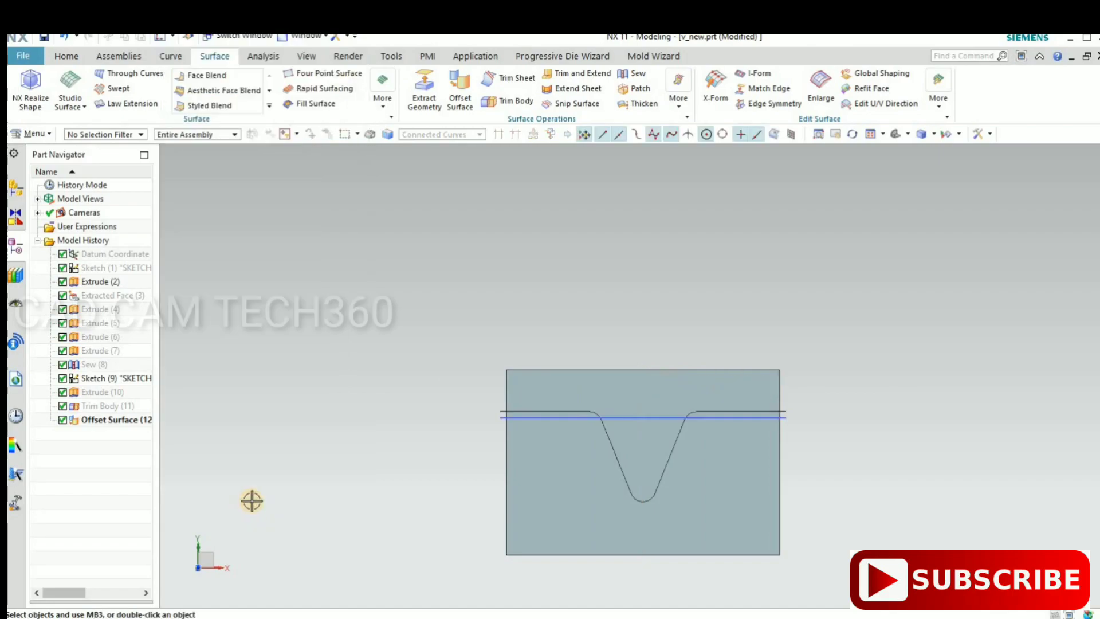
middle_drag(370, 401, 378, 385)
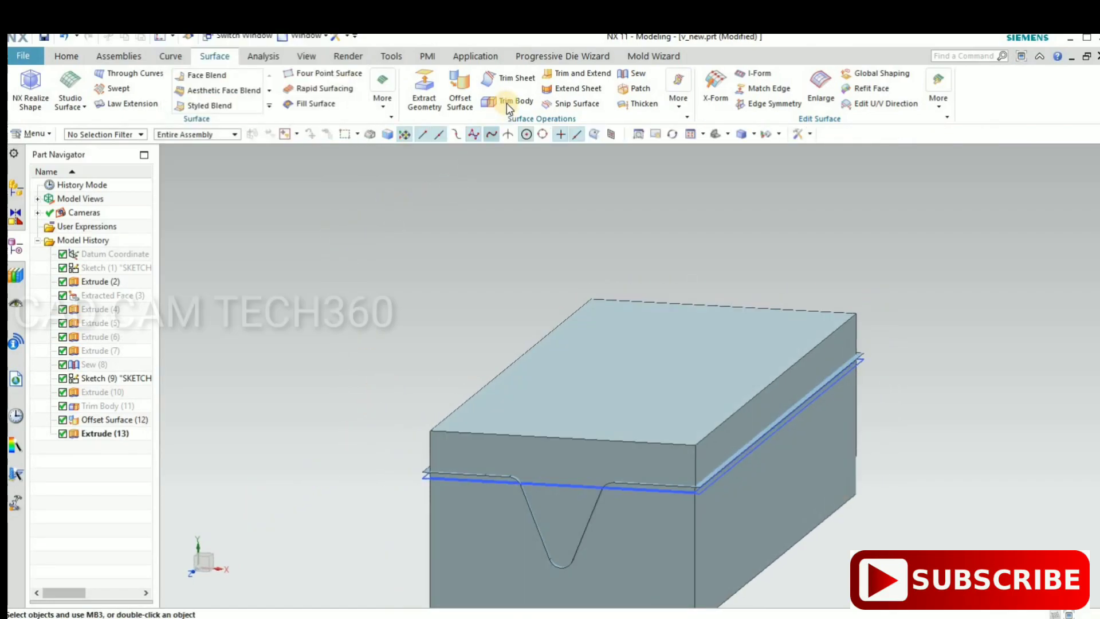
Trim Body the new block using the offset surface as the tool.
click(490, 104)
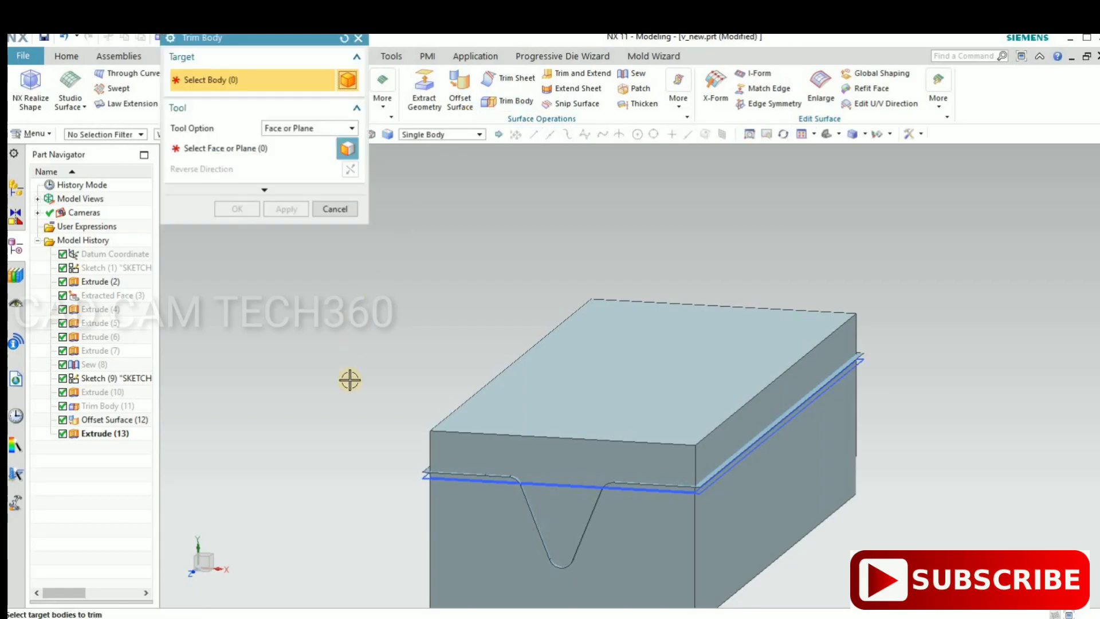
middle_click(352, 425)
scroll(521, 406, up, 3)
scroll(530, 406, up, 2)
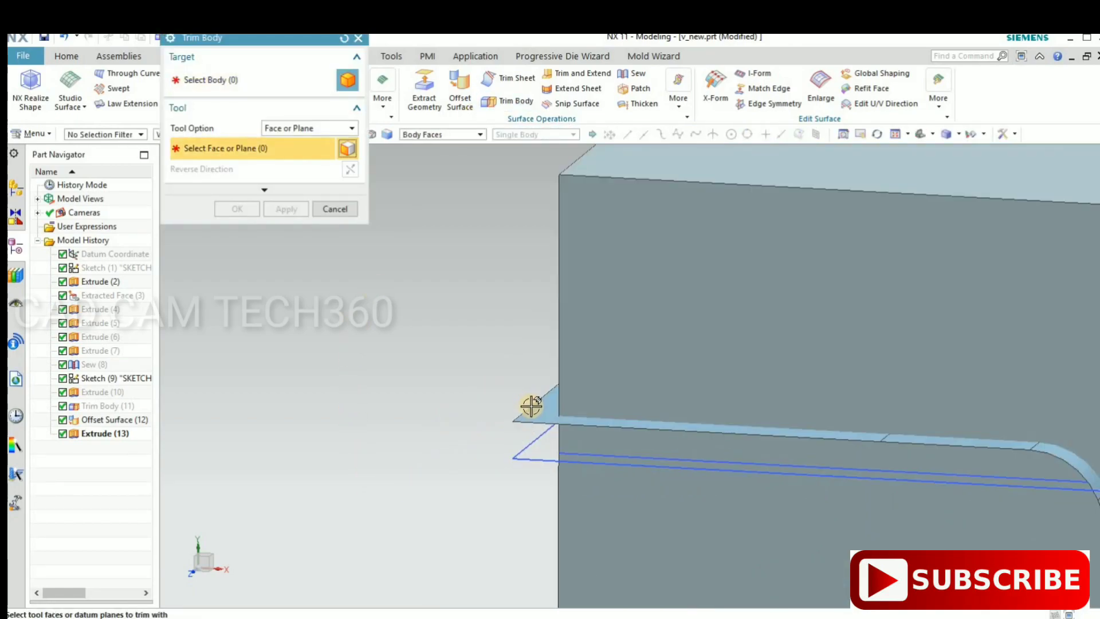
click(401, 434)
scroll(355, 413, down, 5)
middle_click(626, 322)
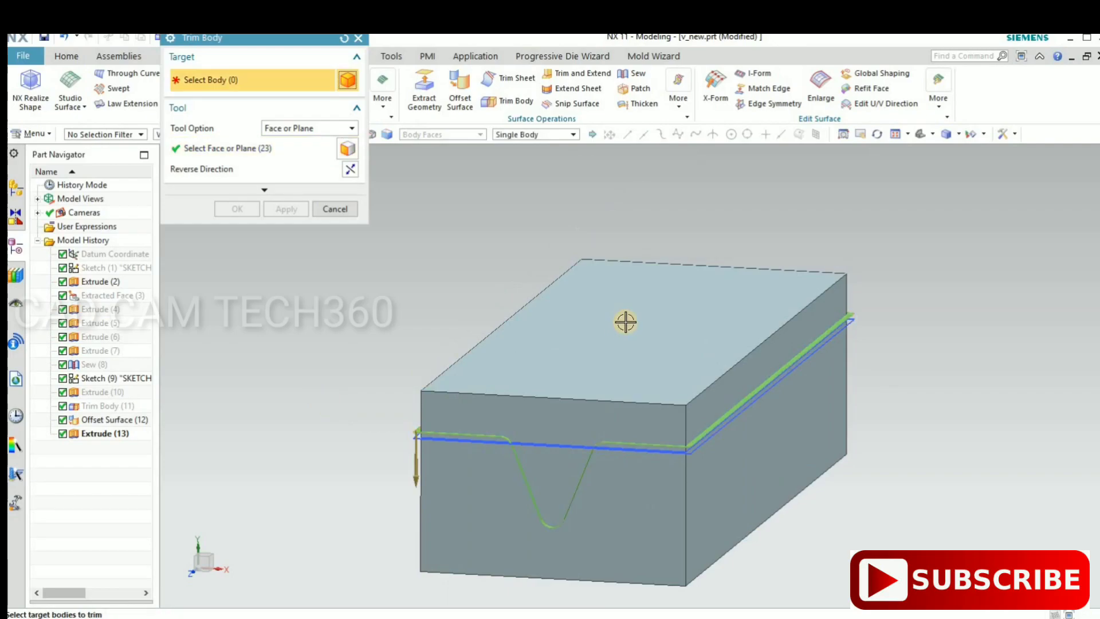
click(541, 319)
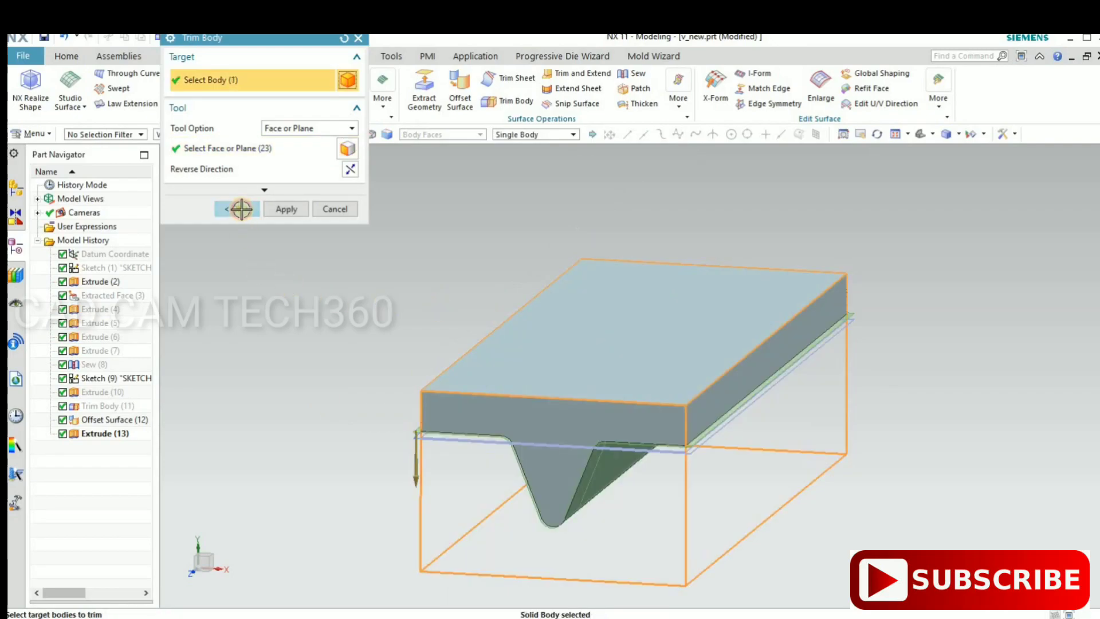
click(241, 209)
Hide Sketch (9) and the offset surface, then bring the lower die block back.
scroll(418, 413, up, 3)
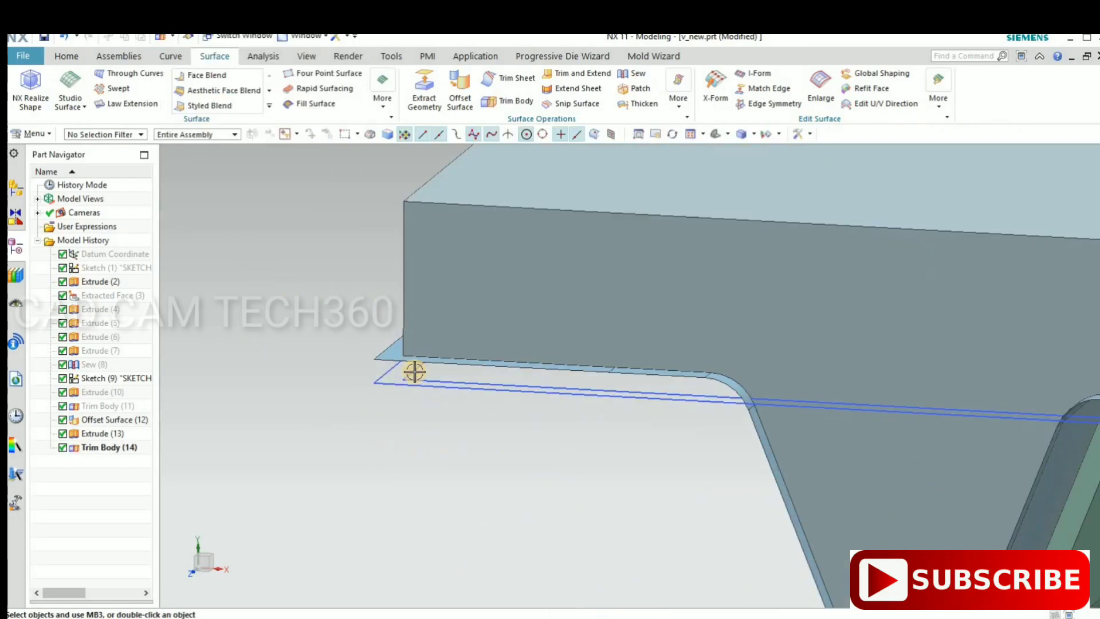
click(389, 358)
click(395, 350)
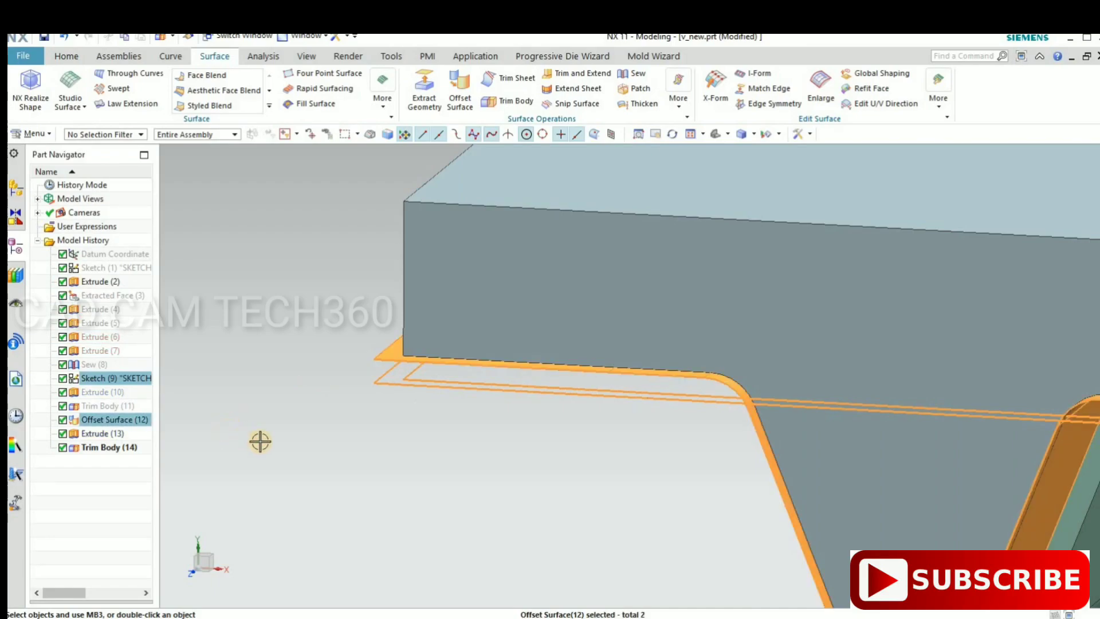
key(Escape)
scroll(435, 427, down, 5)
mouse_move(592, 515)
middle_down()
mouse_move(518, 518)
mouse_move(468, 393)
mouse_move(391, 387)
middle_up()
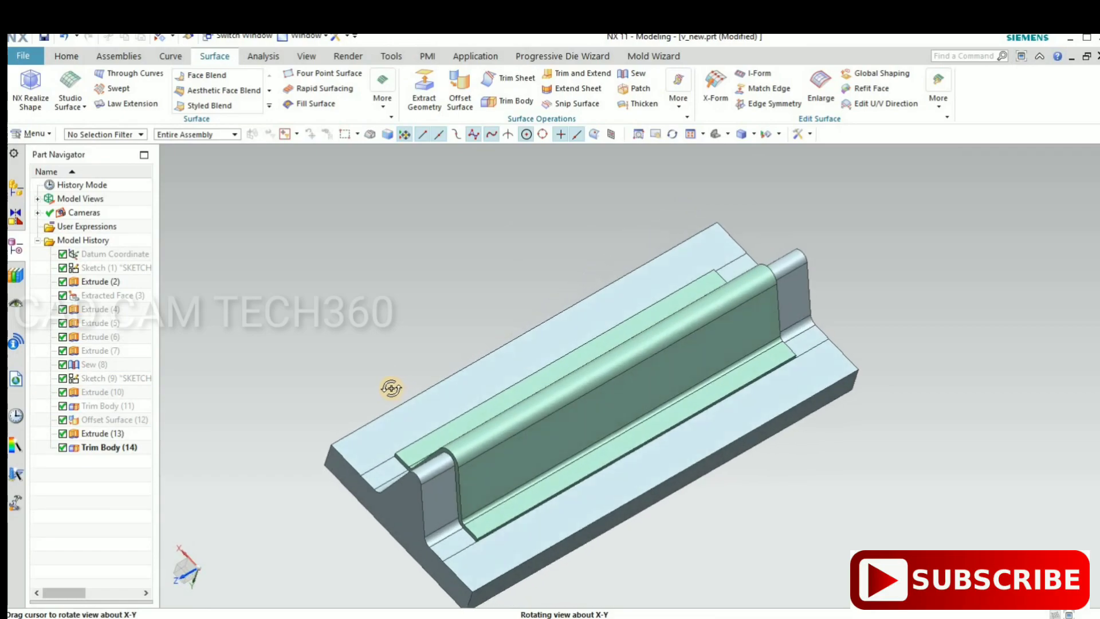
scroll(392, 388, down, 2)
scroll(328, 484, down, 2)
mouse_move(329, 483)
middle_down()
mouse_move(372, 500)
mouse_move(352, 518)
mouse_move(339, 496)
mouse_move(346, 504)
middle_up()
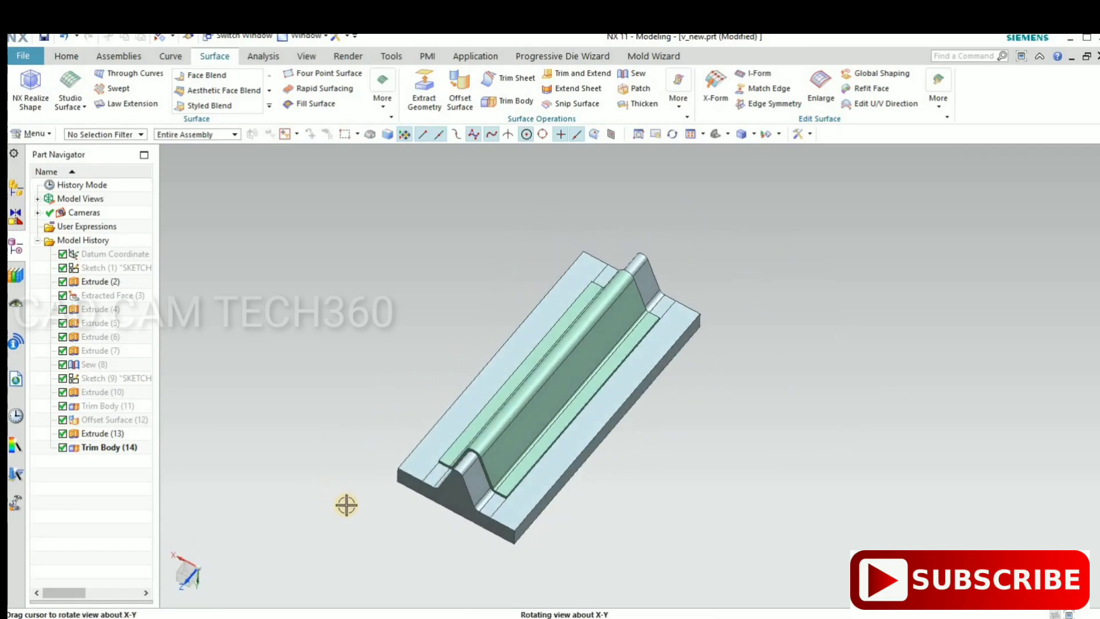
scroll(484, 457, up, 3)
scroll(474, 412, up, 3)
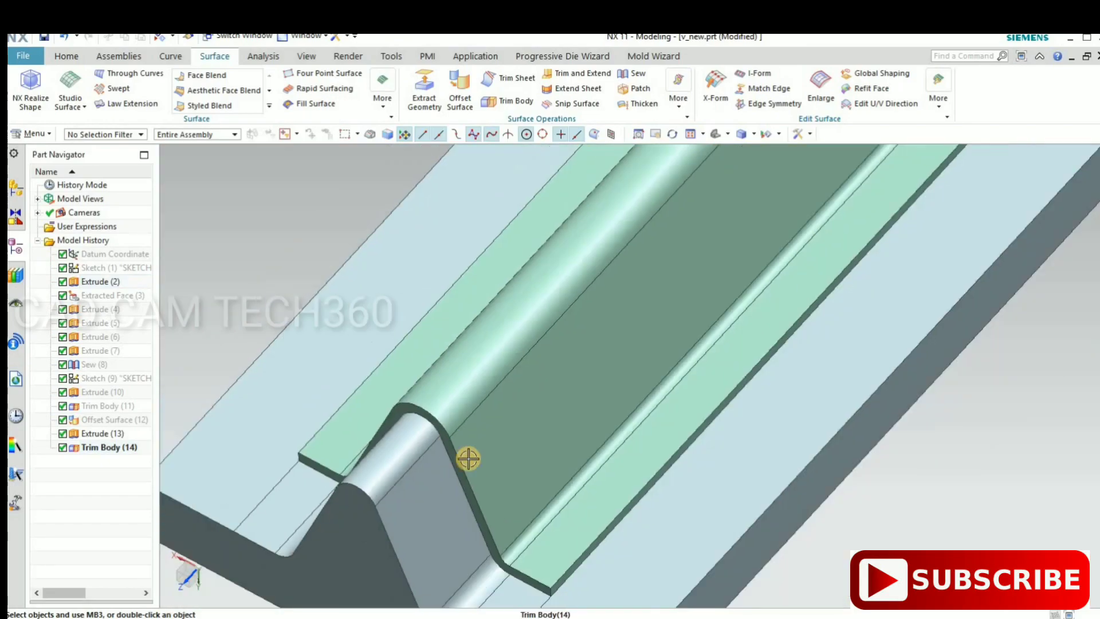
scroll(685, 427, down, 5)
mouse_move(685, 428)
middle_down()
mouse_move(663, 489)
mouse_move(672, 471)
mouse_move(664, 476)
middle_up()
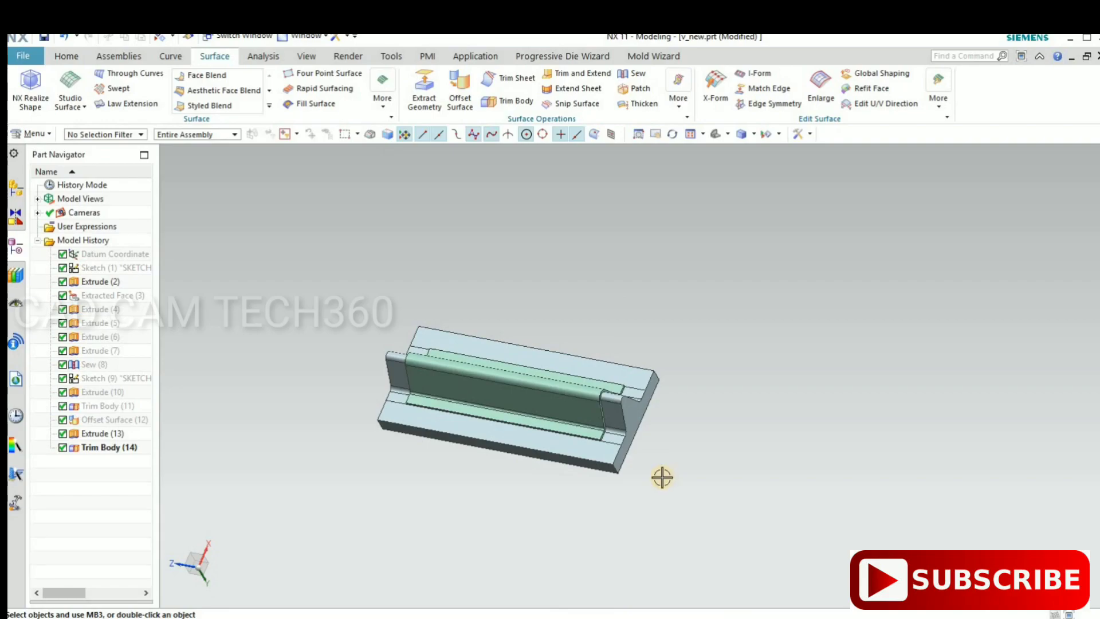
key(ctrl+shift+k)
click(386, 419)
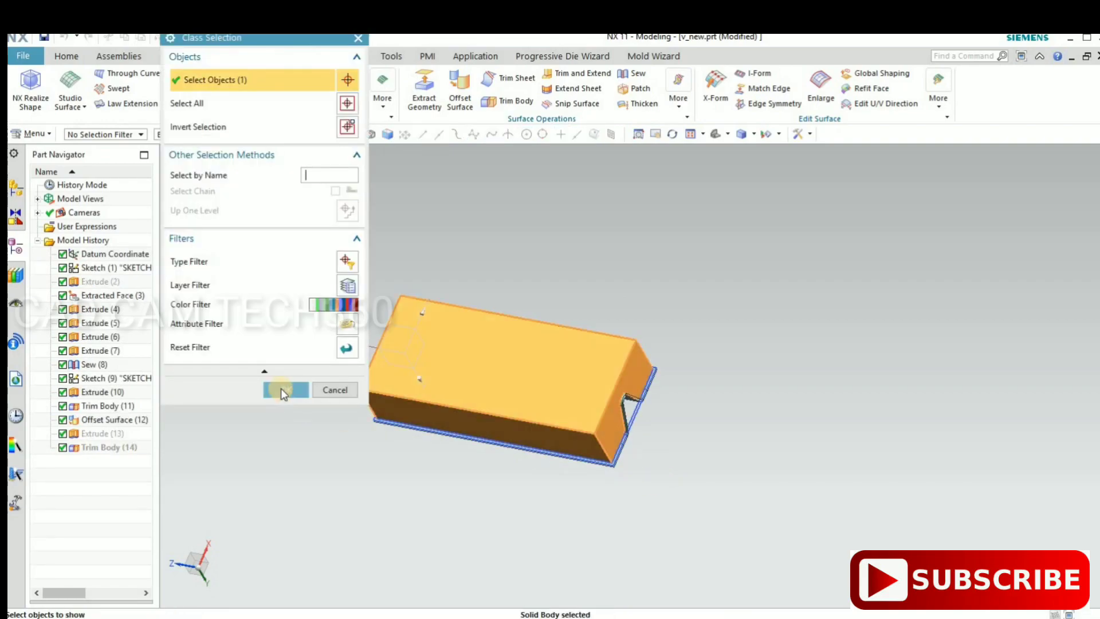
Show the hidden lower die block and orbit to an isometric view of the stacked die set.
middle_click(651, 413)
mouse_move(761, 396)
middle_down()
mouse_move(776, 467)
mouse_move(815, 470)
mouse_move(668, 459)
middle_up()
key(F8)
scroll(458, 401, down, 4)
scroll(481, 408, down, 2)
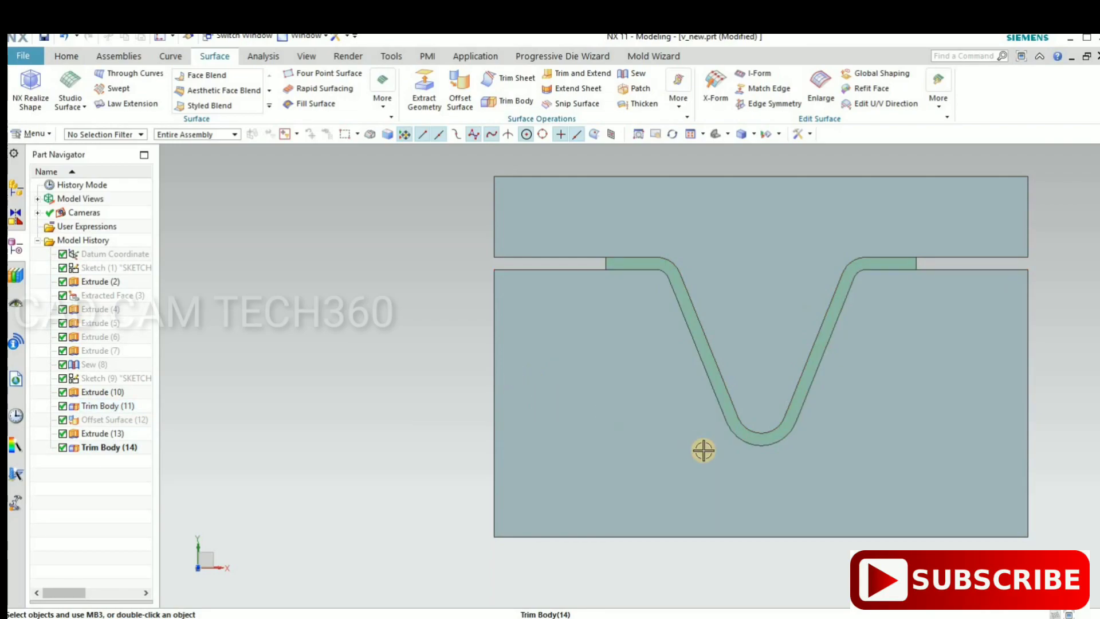
scroll(766, 444, down, 2)
scroll(687, 393, up, 4)
scroll(755, 416, up, 2)
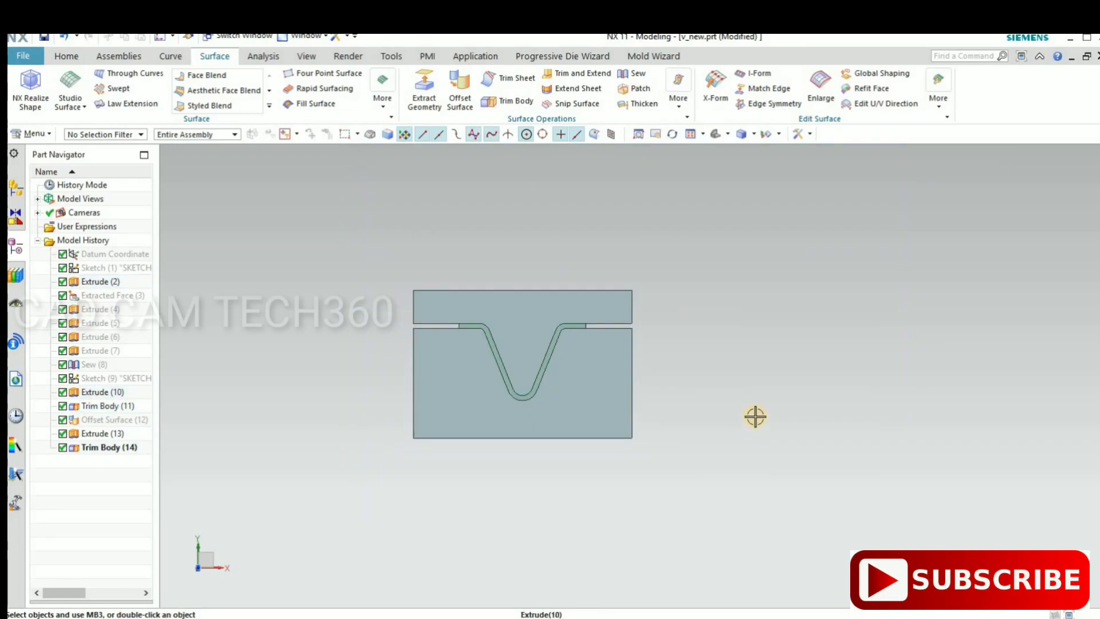
middle_drag(739, 452, 761, 468)
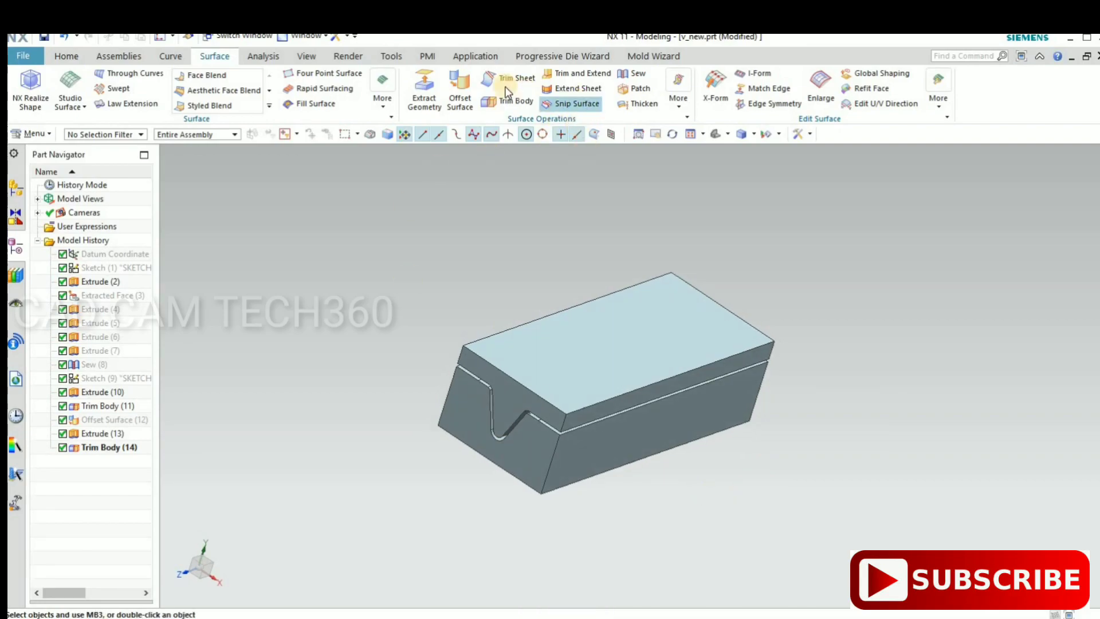
scroll(100, 92, up, 3)
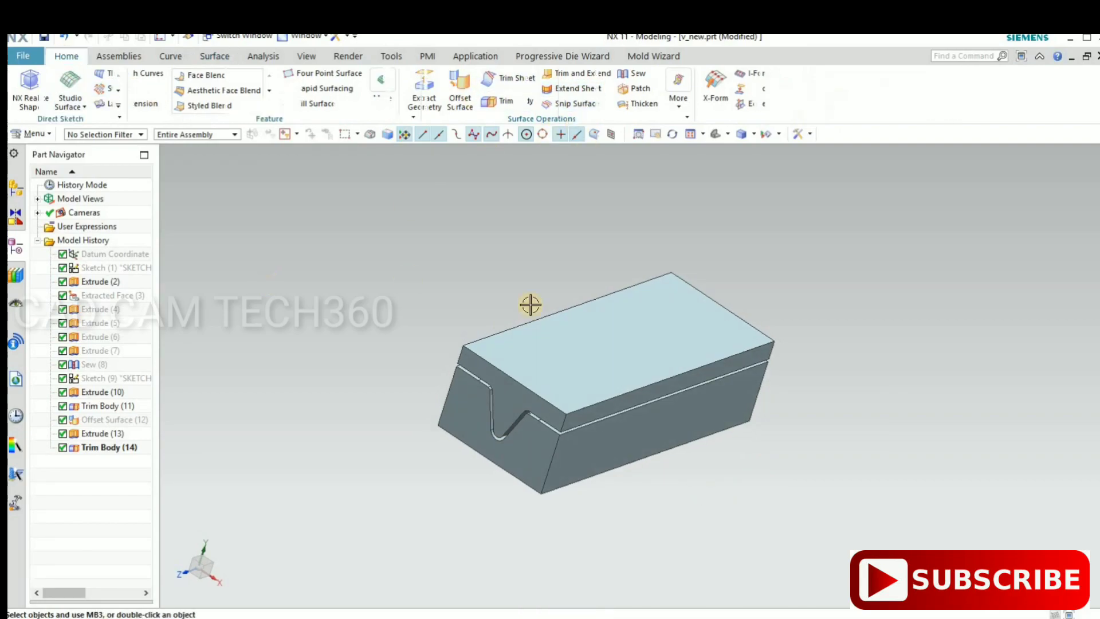
Offset the upper block's top face by 5 mm with Offset Region.
click(479, 75)
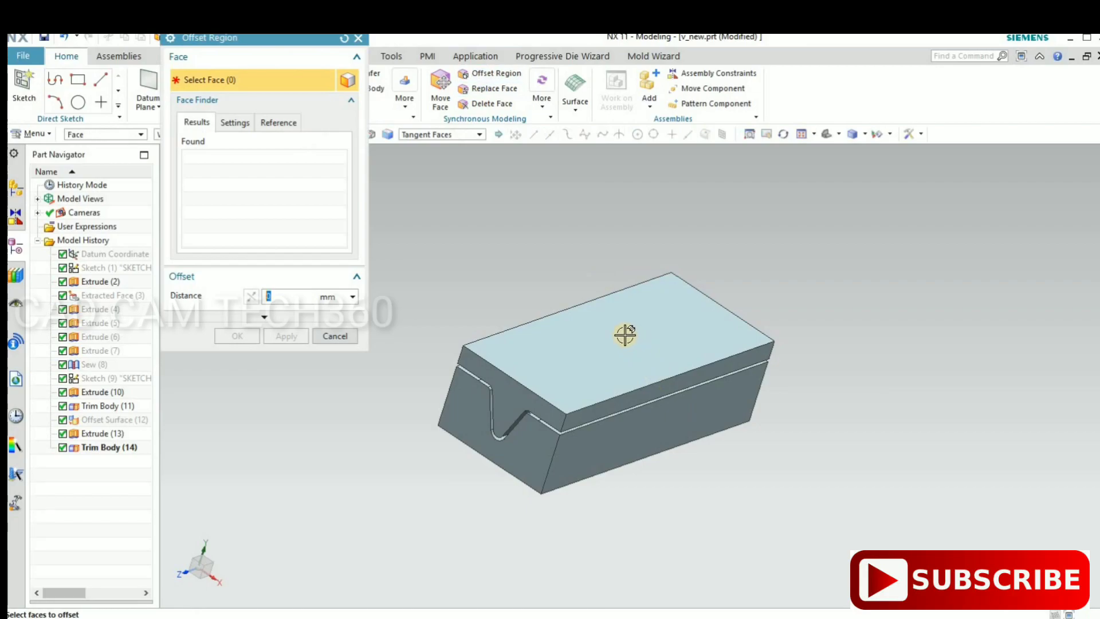
click(628, 331)
text(5)
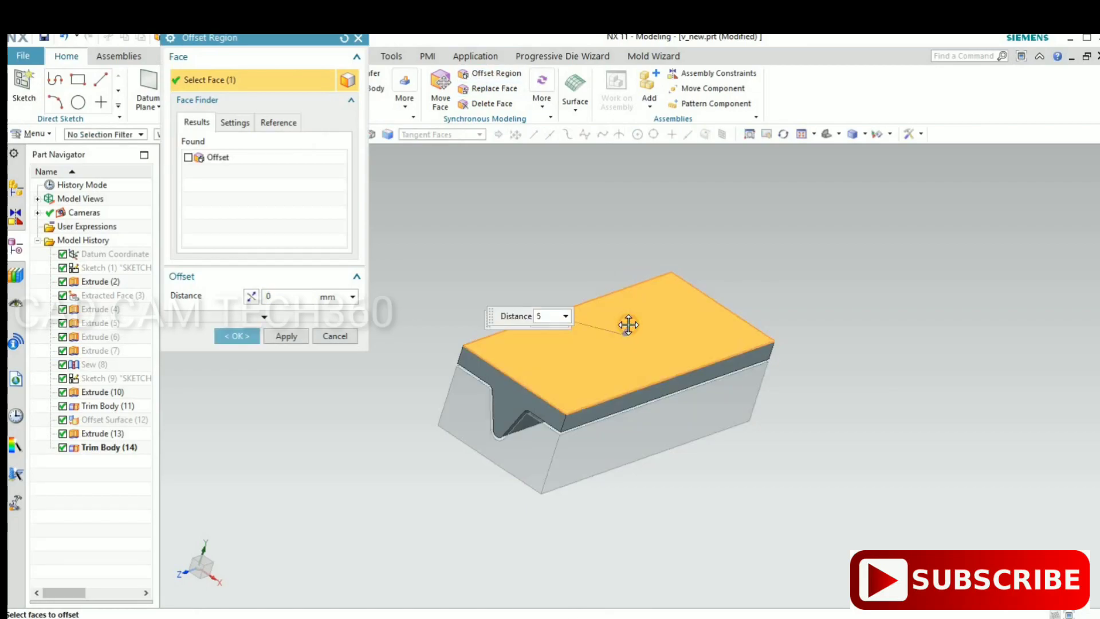
key(Return)
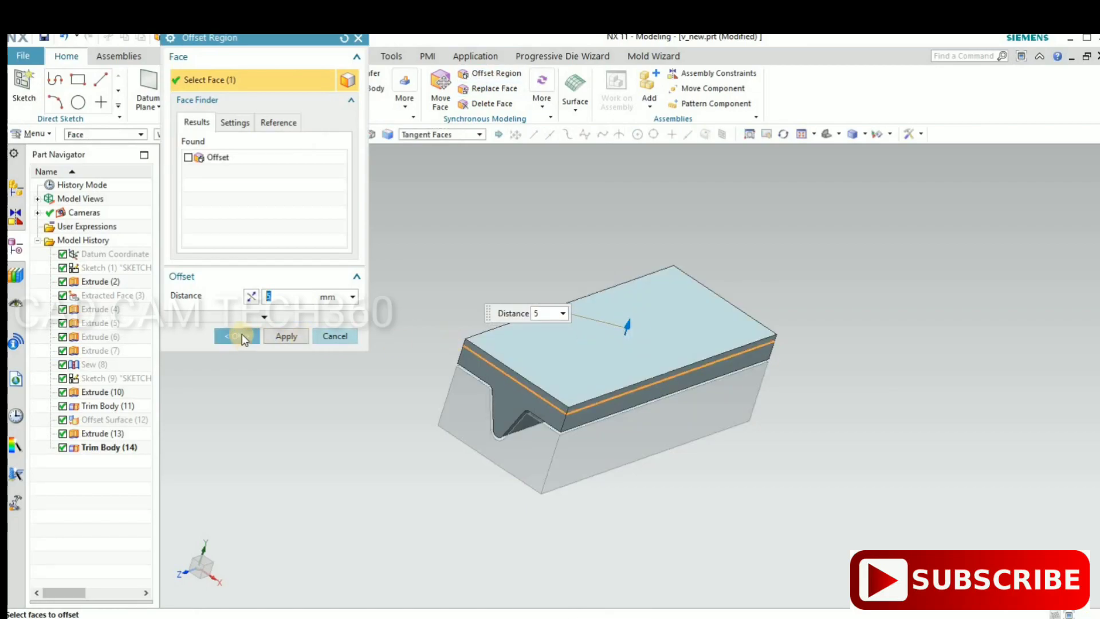
middle_click(330, 466)
mouse_move(364, 427)
middle_down()
mouse_move(347, 439)
mouse_move(353, 452)
middle_up()
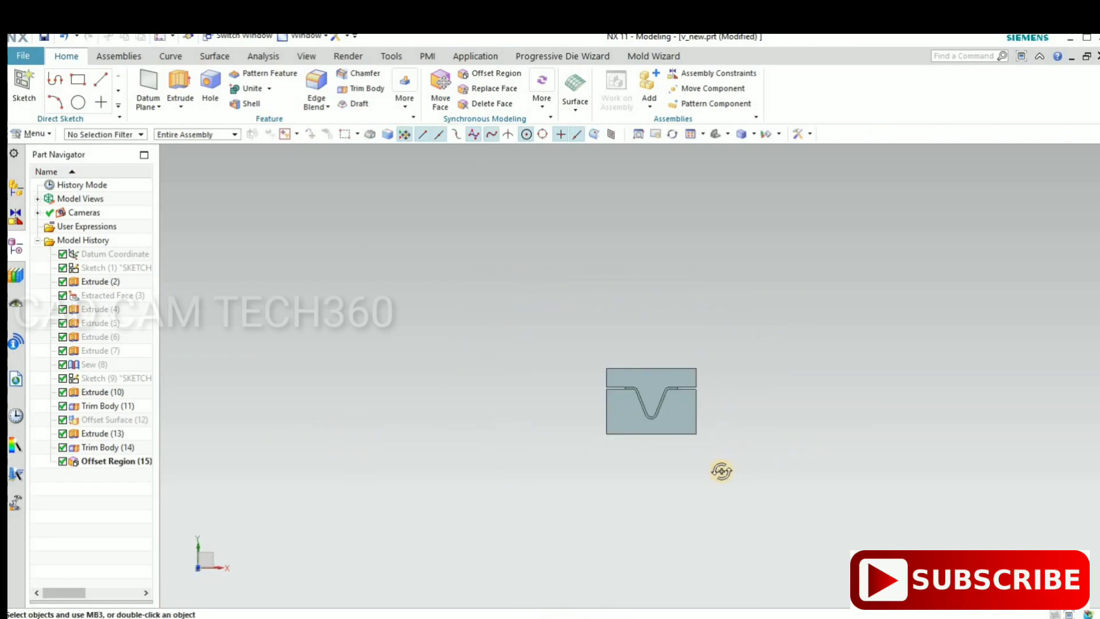
mouse_move(720, 470)
middle_down()
mouse_move(821, 455)
mouse_move(542, 523)
mouse_move(528, 491)
middle_up()
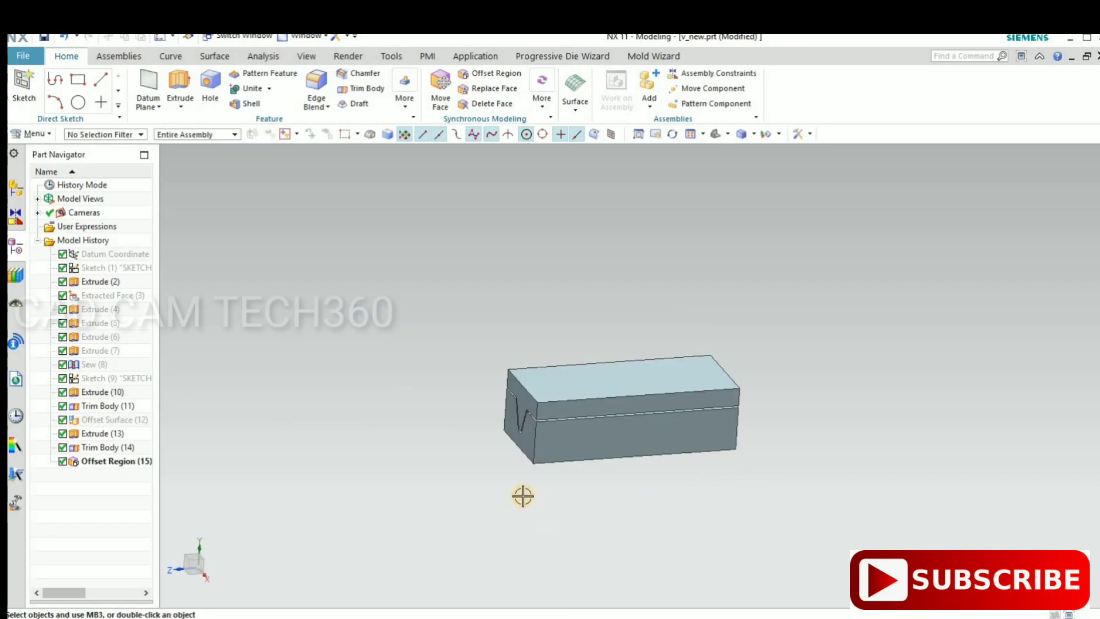
Colour the lower die block Medium Lavender via Edit Object Display.
key(ctrl+j)
click(548, 454)
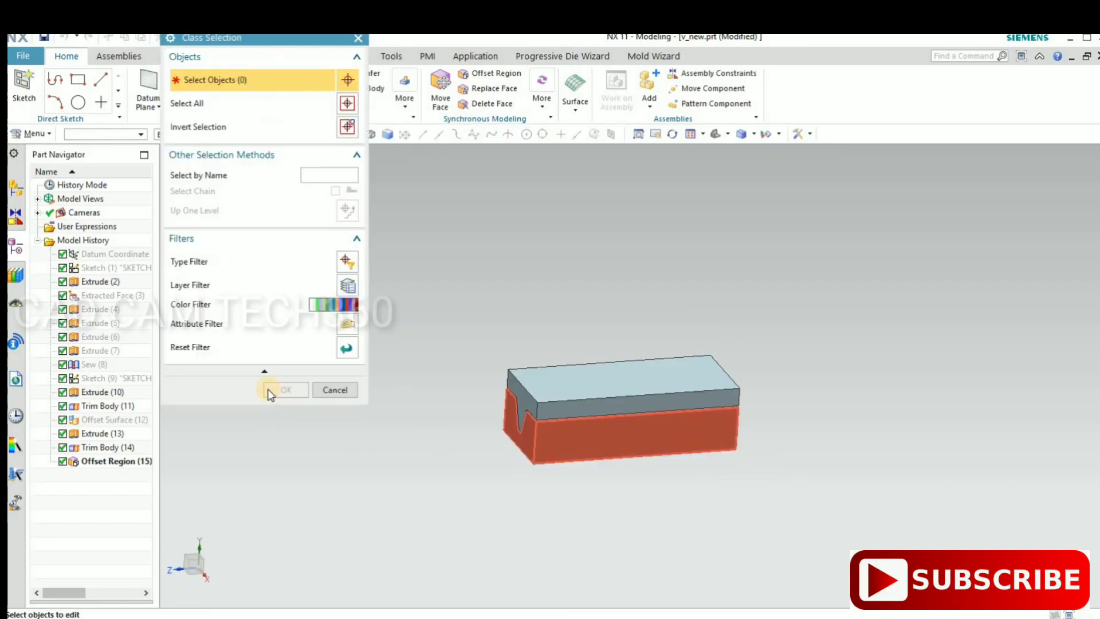
click(281, 389)
click(325, 120)
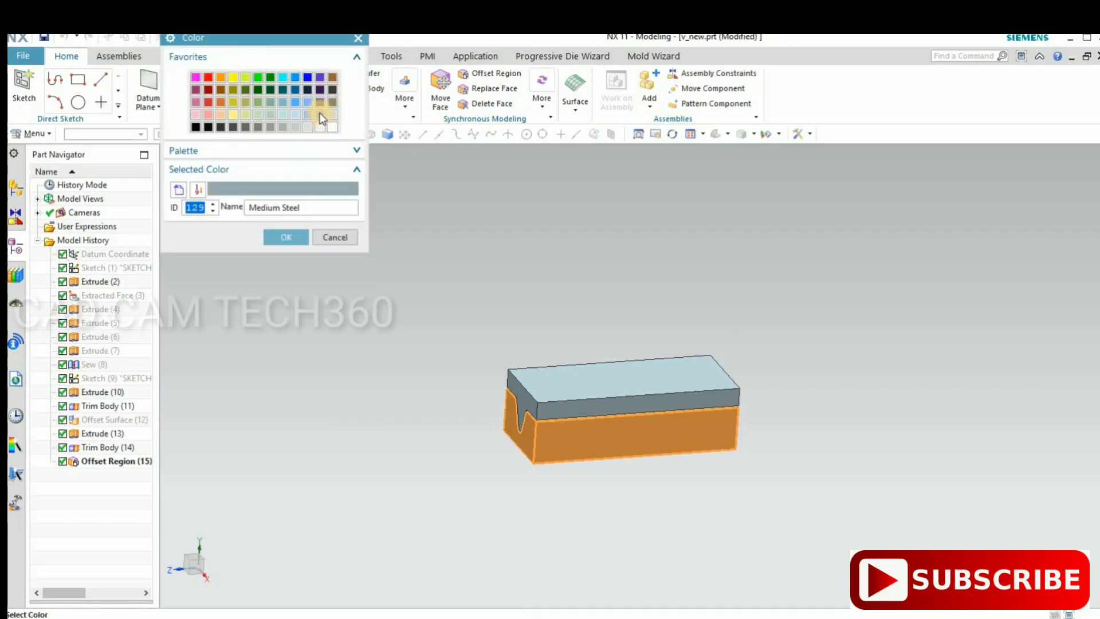
click(320, 113)
click(286, 238)
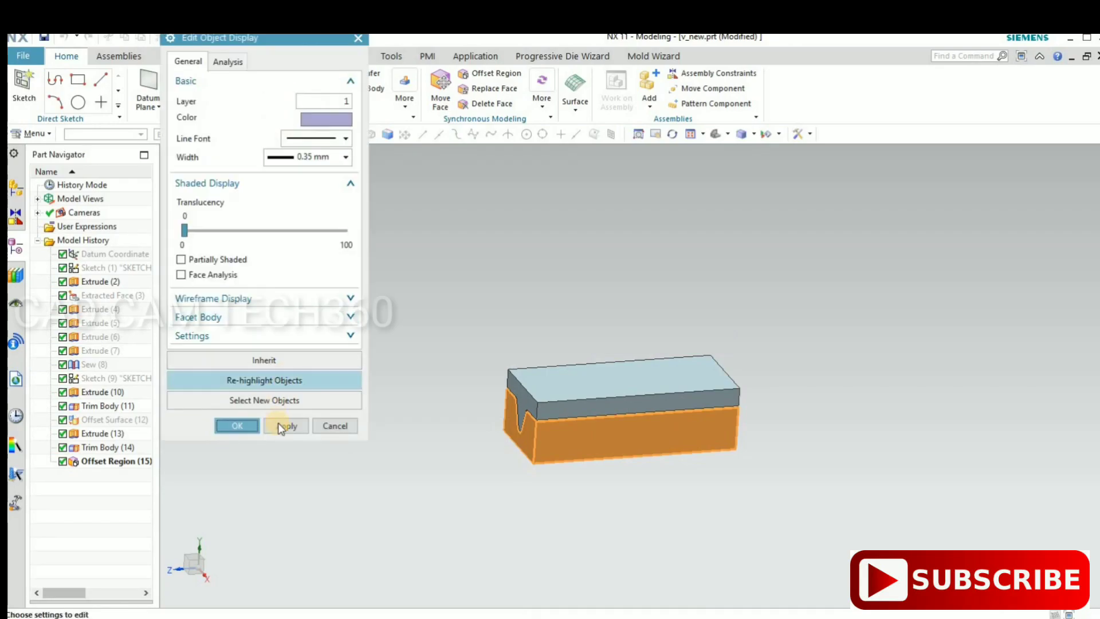
click(285, 426)
Colour the upper punch block olive green.
click(277, 400)
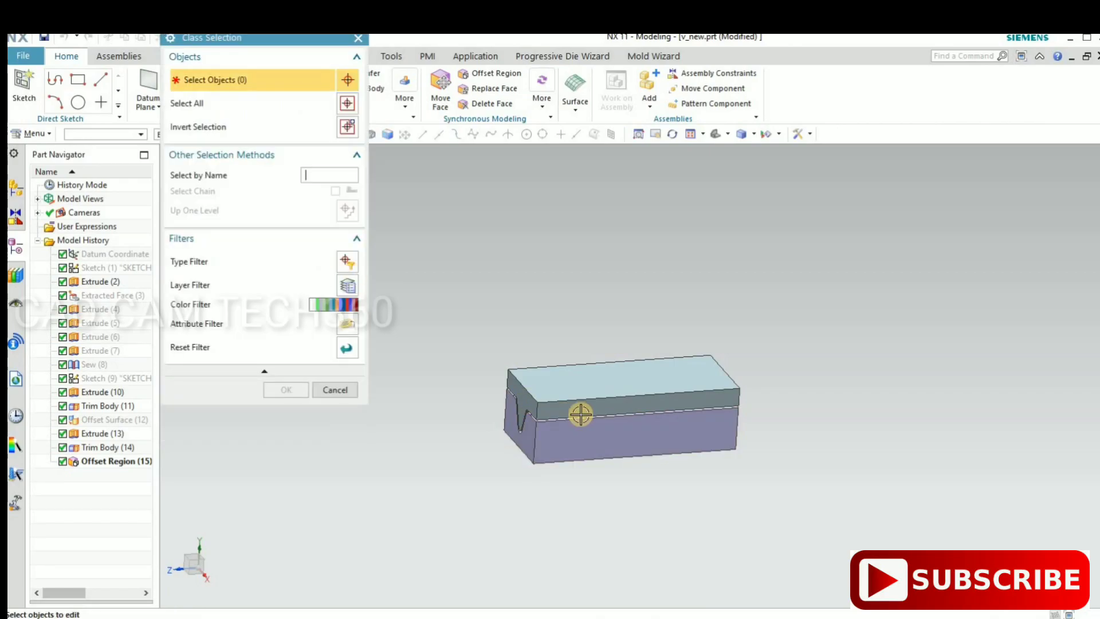
click(579, 404)
click(286, 390)
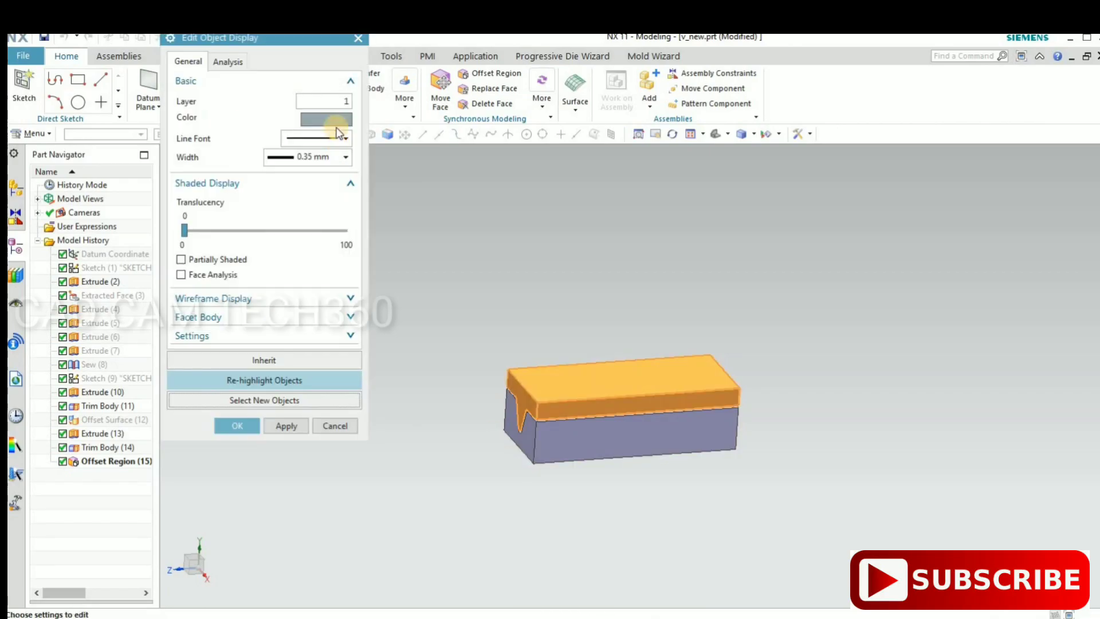
click(337, 122)
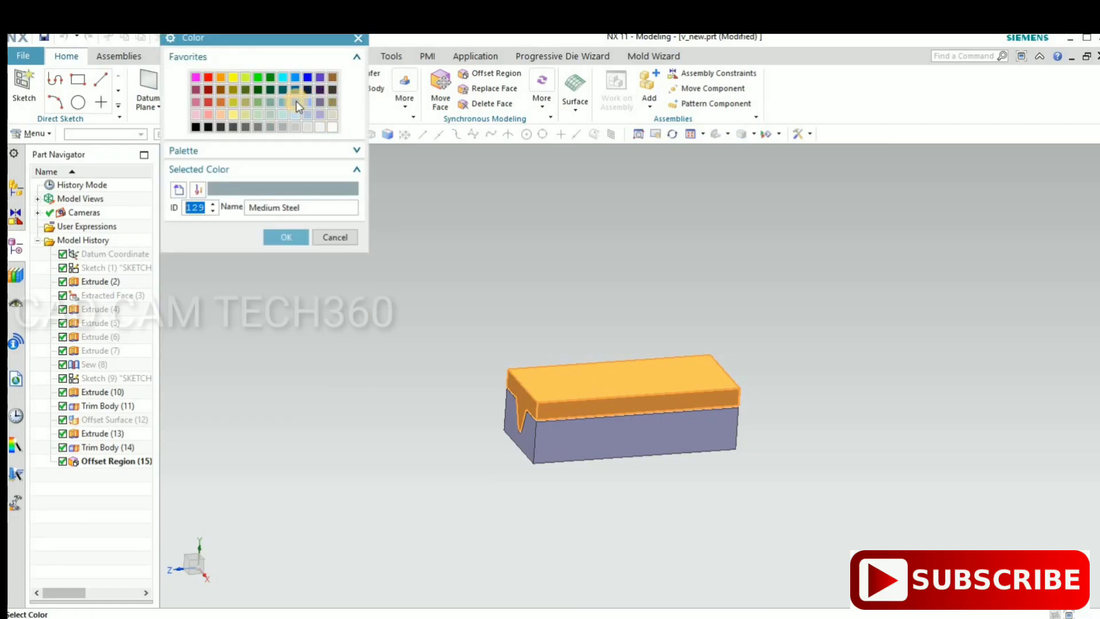
click(243, 90)
click(287, 236)
click(240, 425)
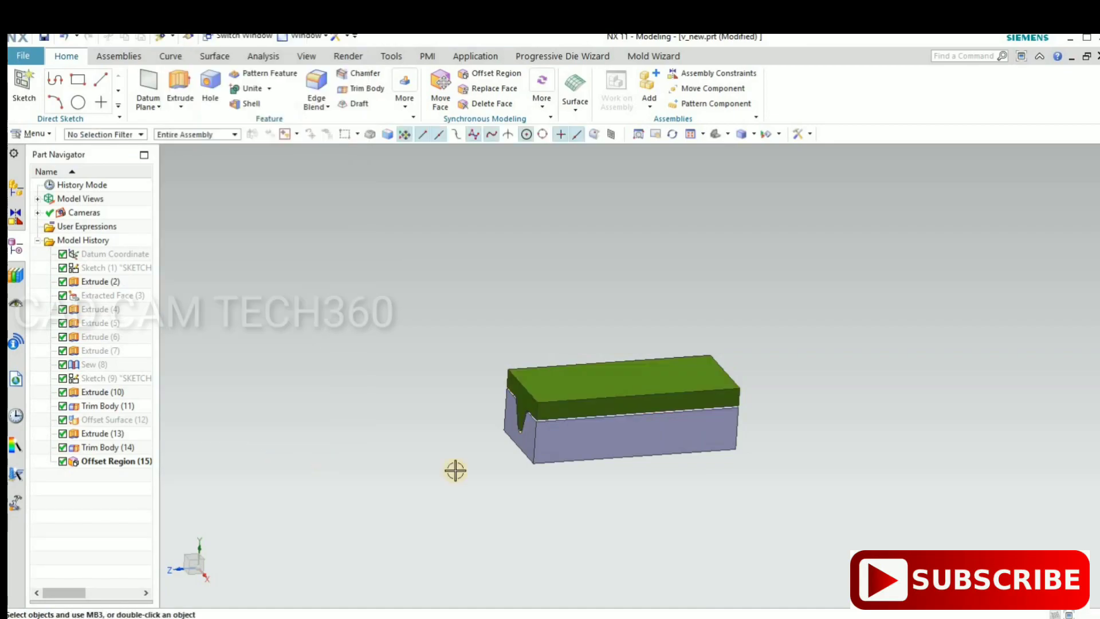
Hide the green upper punch and inspect the lower die's channel.
middle_drag(765, 471, 670, 501)
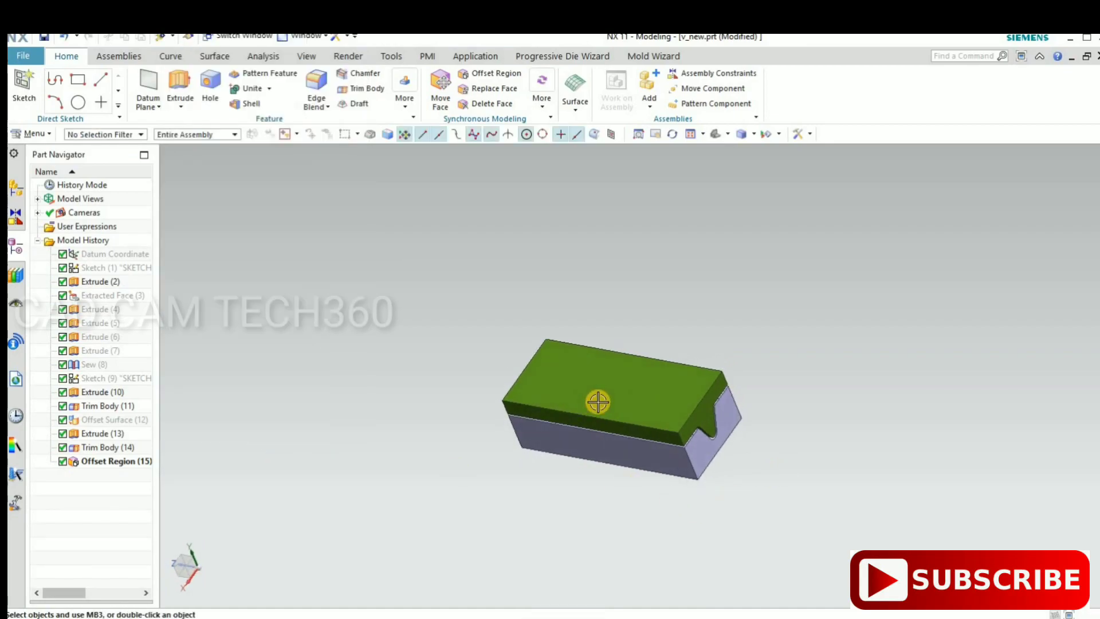
click(566, 405)
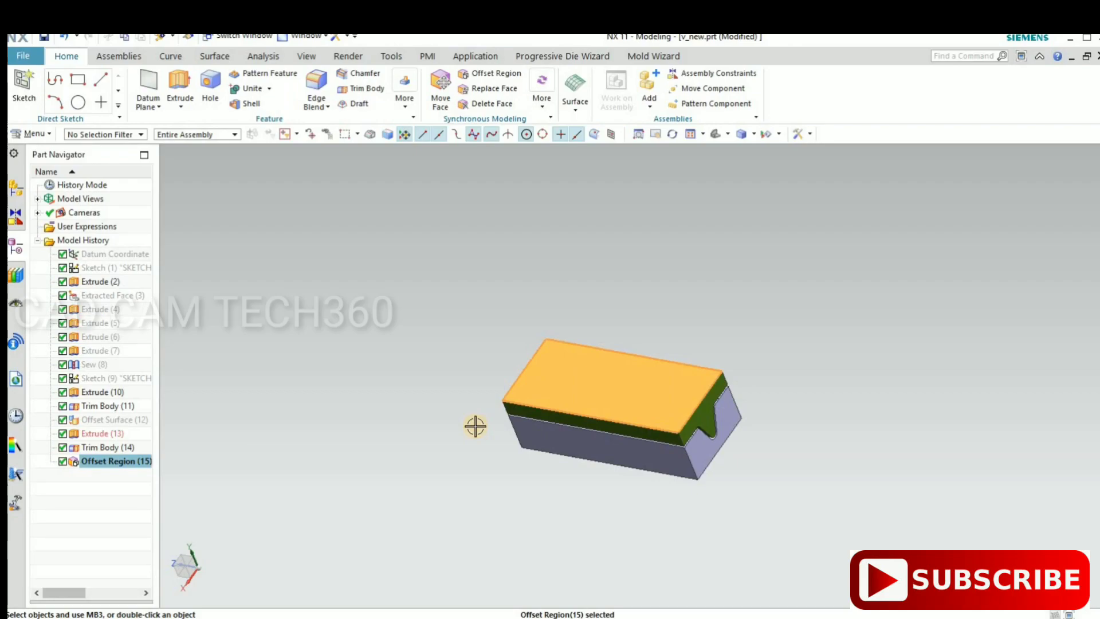
key(ctrl+b)
scroll(665, 493, up, 3)
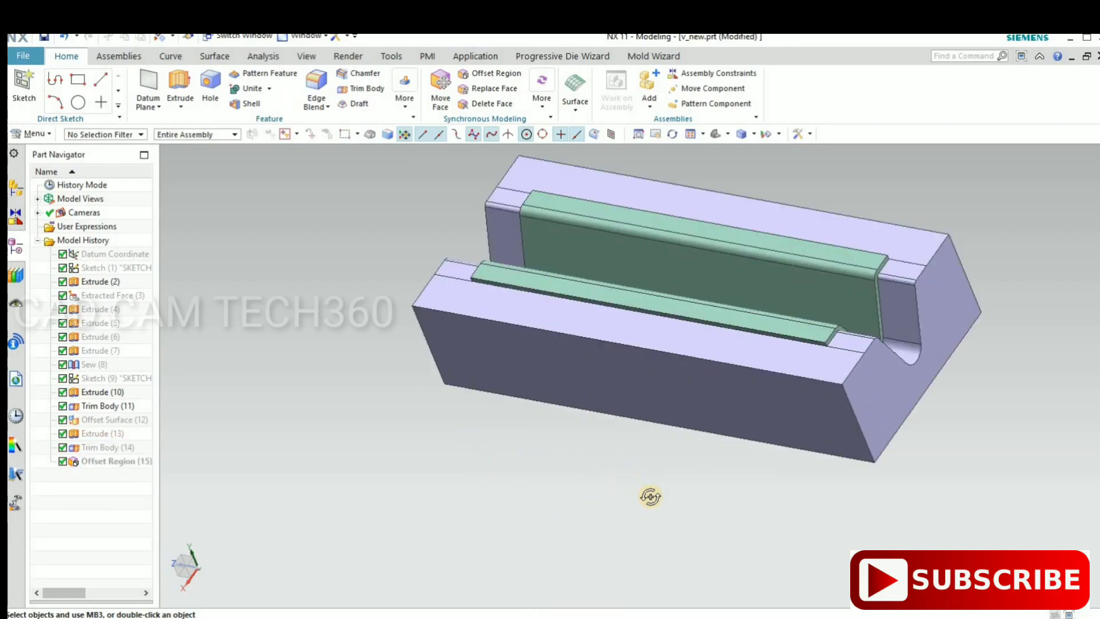
mouse_move(651, 496)
middle_down()
mouse_move(638, 515)
mouse_move(623, 487)
mouse_move(609, 491)
mouse_move(613, 469)
middle_up()
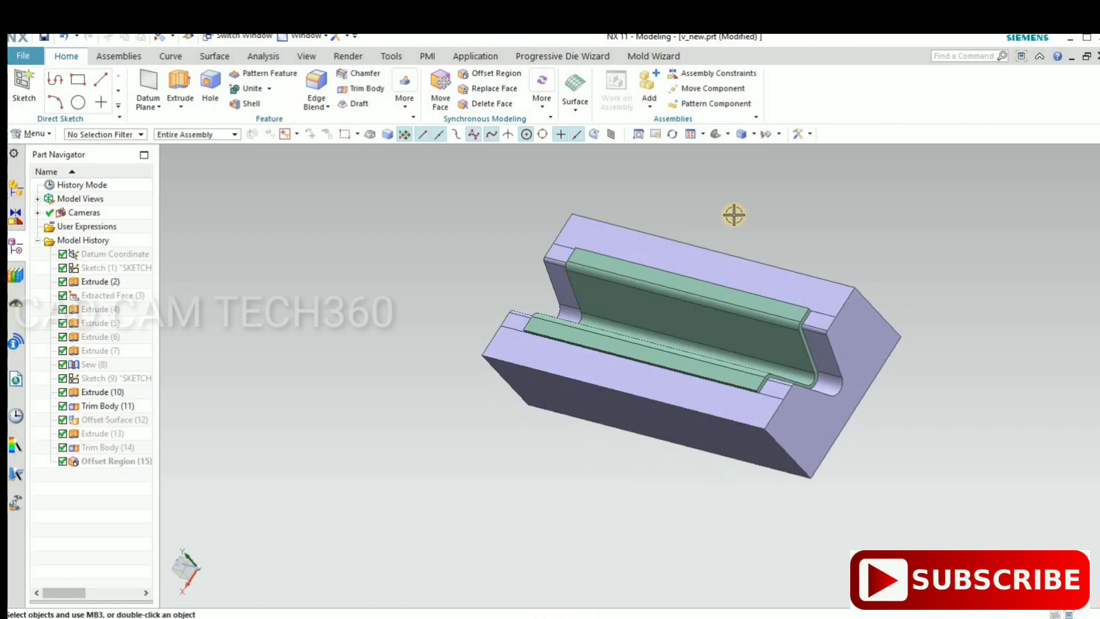
scroll(734, 214, up, 3)
scroll(736, 213, down, 2)
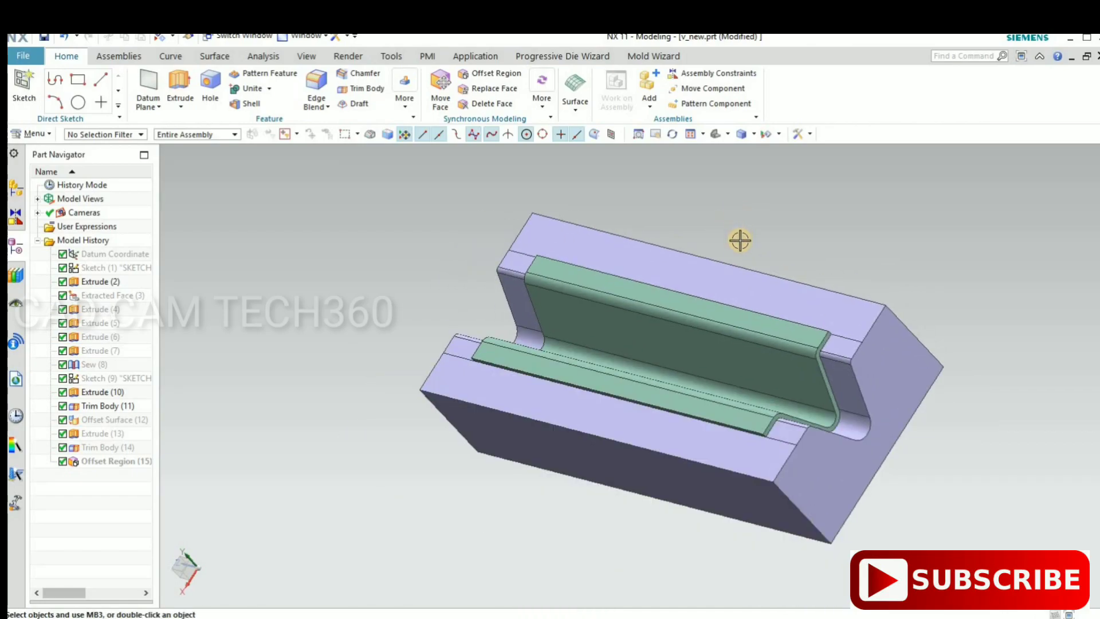
scroll(722, 247, down, 2)
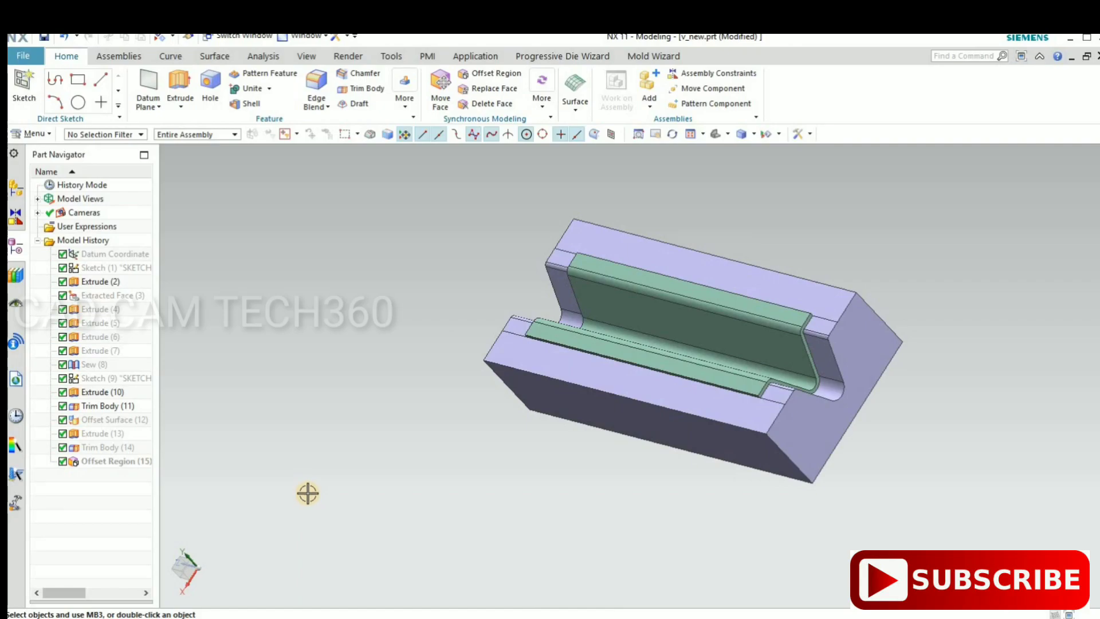
Show the punch again and hide the lower die to inspect the punch's channel side.
key(ctrl+shift+k)
click(490, 327)
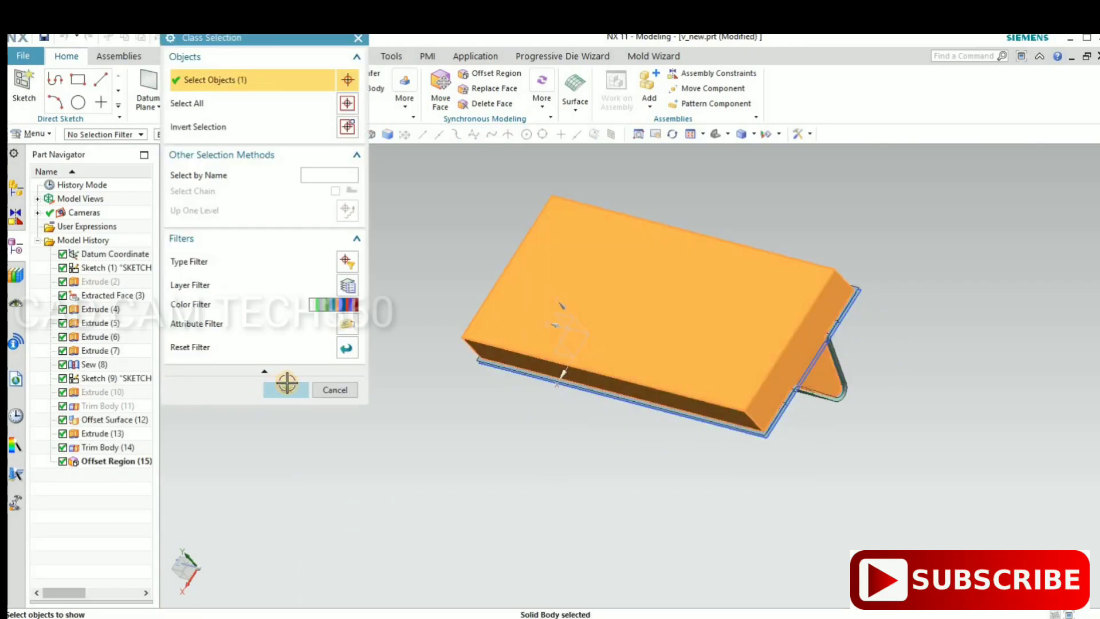
click(286, 383)
mouse_move(286, 382)
middle_down()
mouse_move(486, 361)
mouse_move(429, 442)
mouse_move(582, 361)
mouse_move(410, 407)
mouse_move(415, 418)
mouse_move(551, 331)
middle_up()
key(ctrl+b)
scroll(388, 348, up, 2)
scroll(702, 397, down, 2)
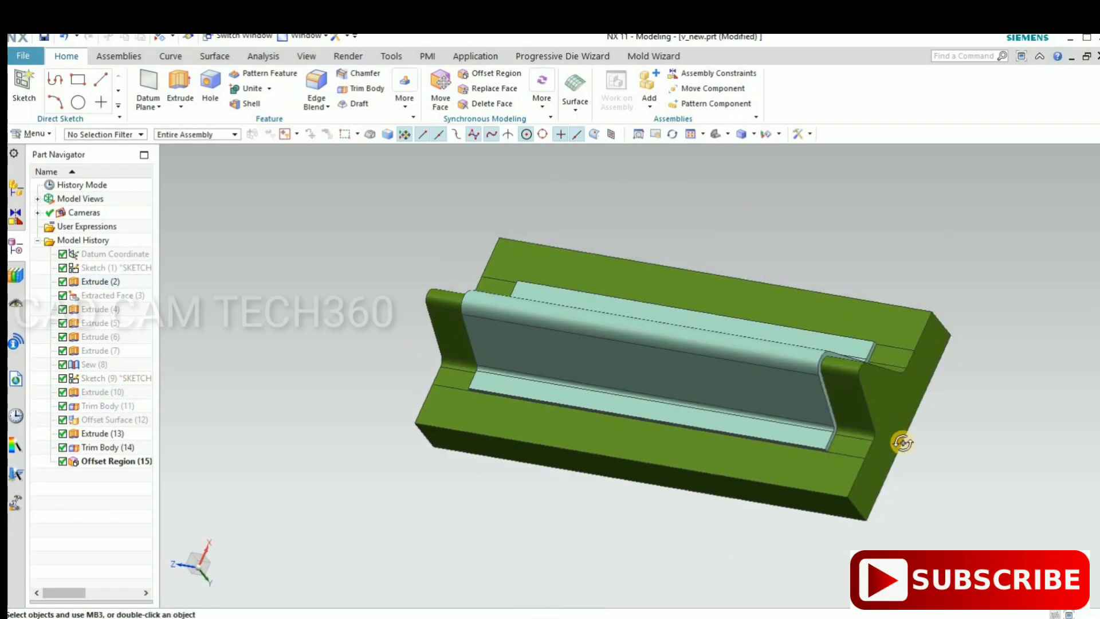
mouse_move(902, 442)
middle_down()
mouse_move(890, 453)
mouse_move(913, 456)
mouse_move(905, 437)
mouse_move(592, 467)
middle_up()
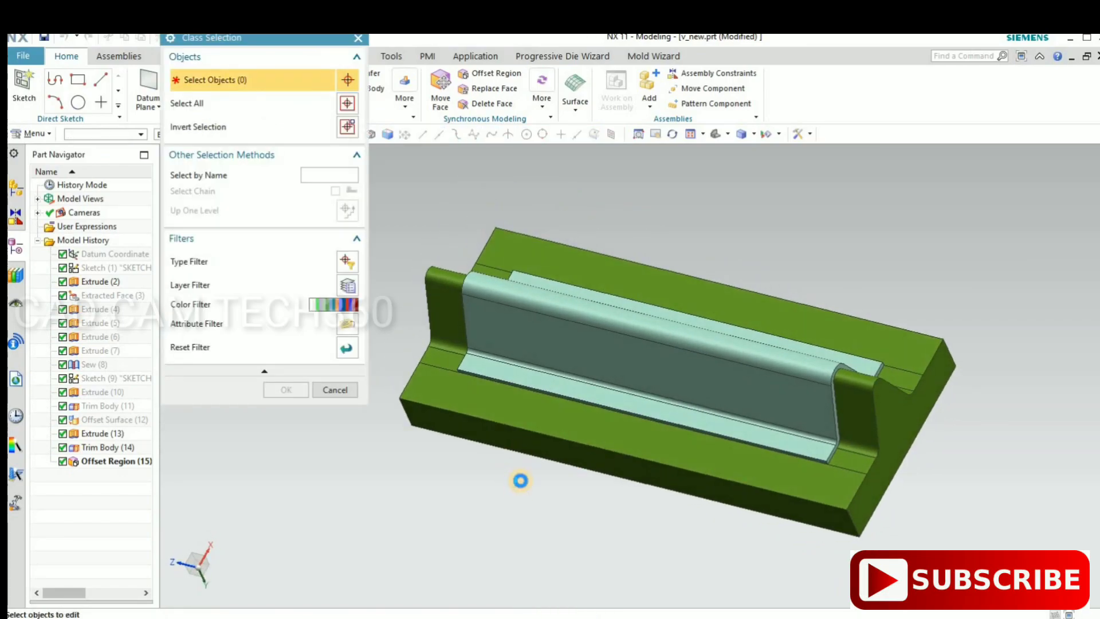
key(Escape)
Show the lavender lower die again and view both halves from the side.
key(ctrl+shift+k)
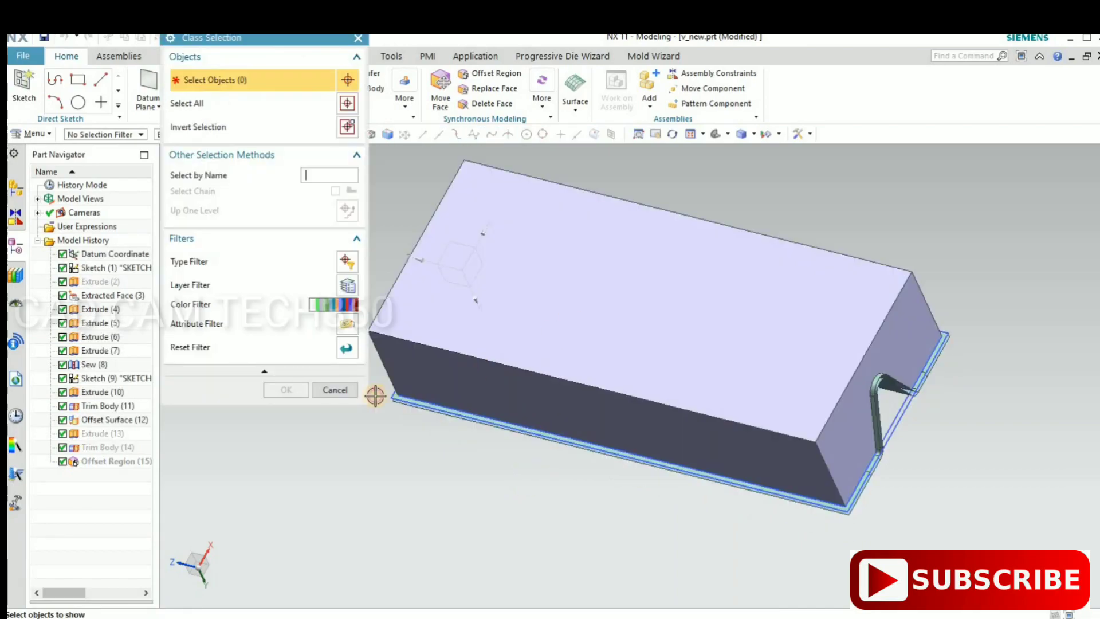
click(375, 396)
click(285, 388)
middle_drag(547, 370, 556, 382)
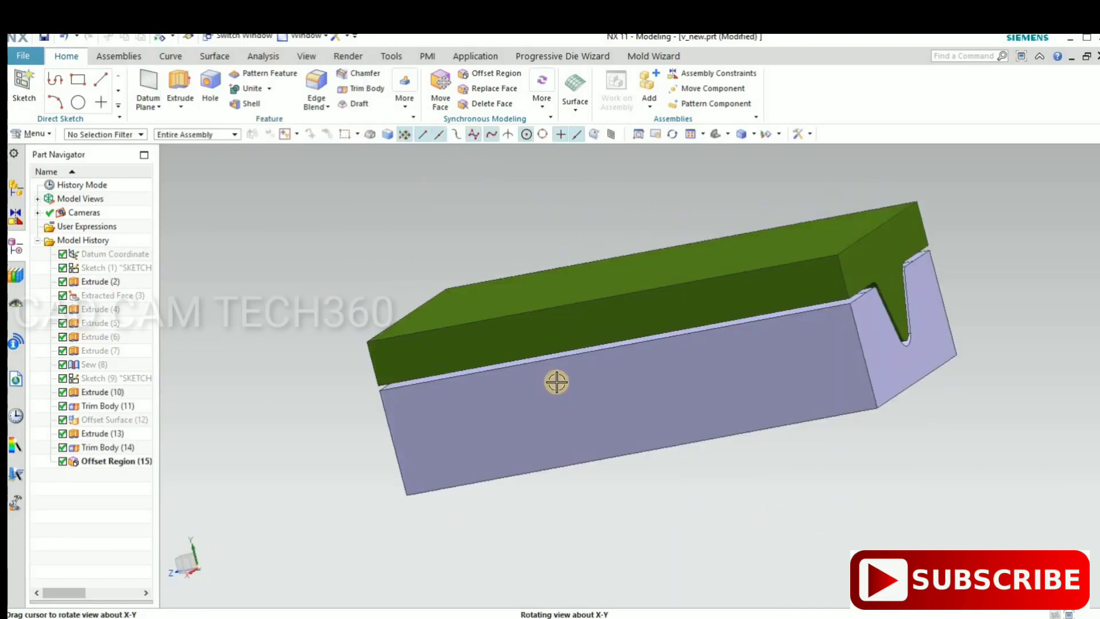
key(F8)
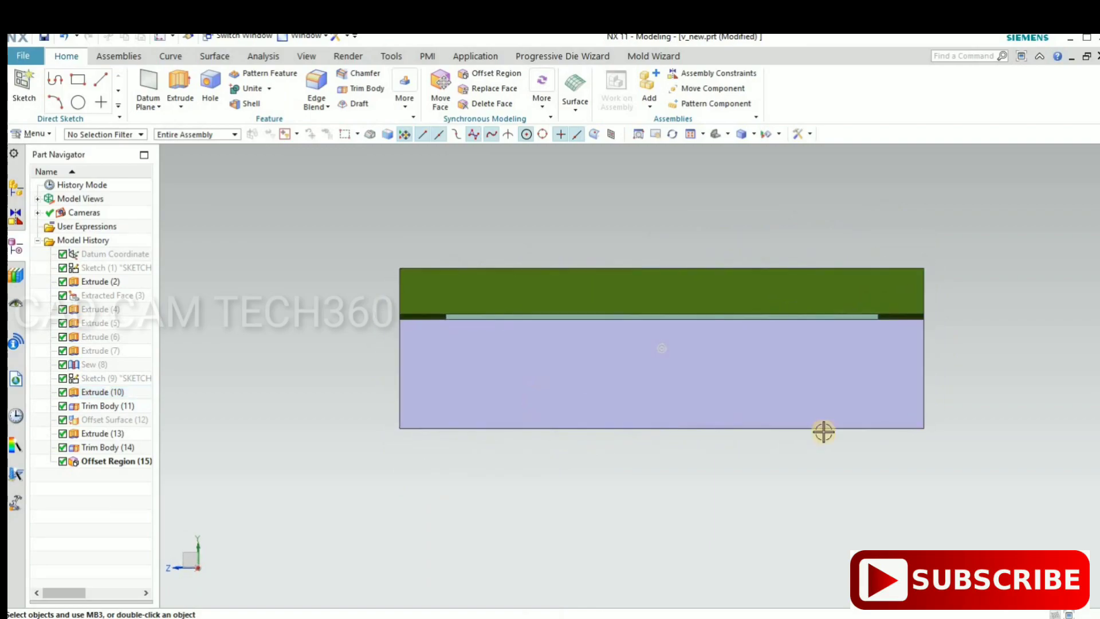
Set both die bodies to about 41 translucency.
key(ctrl+j)
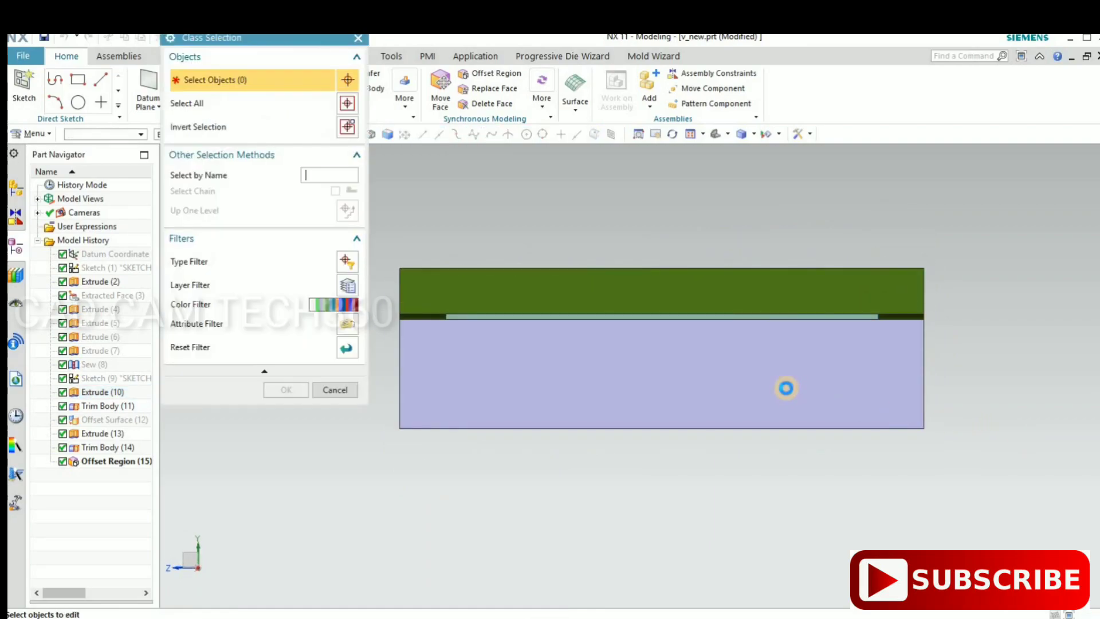
click(627, 291)
click(516, 344)
click(274, 380)
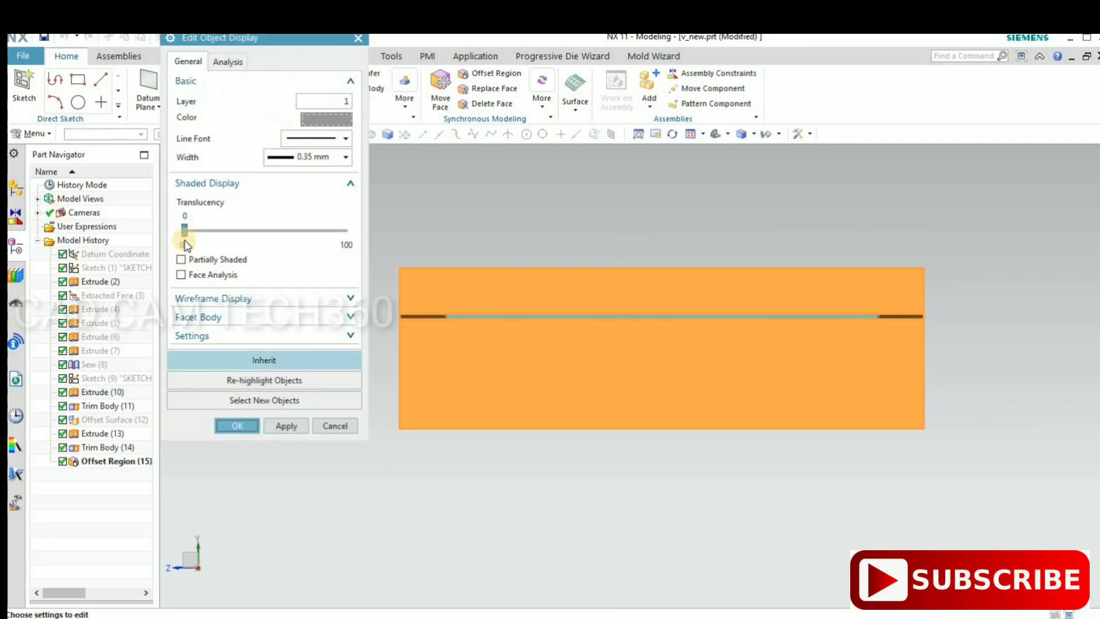
drag(181, 231, 224, 230)
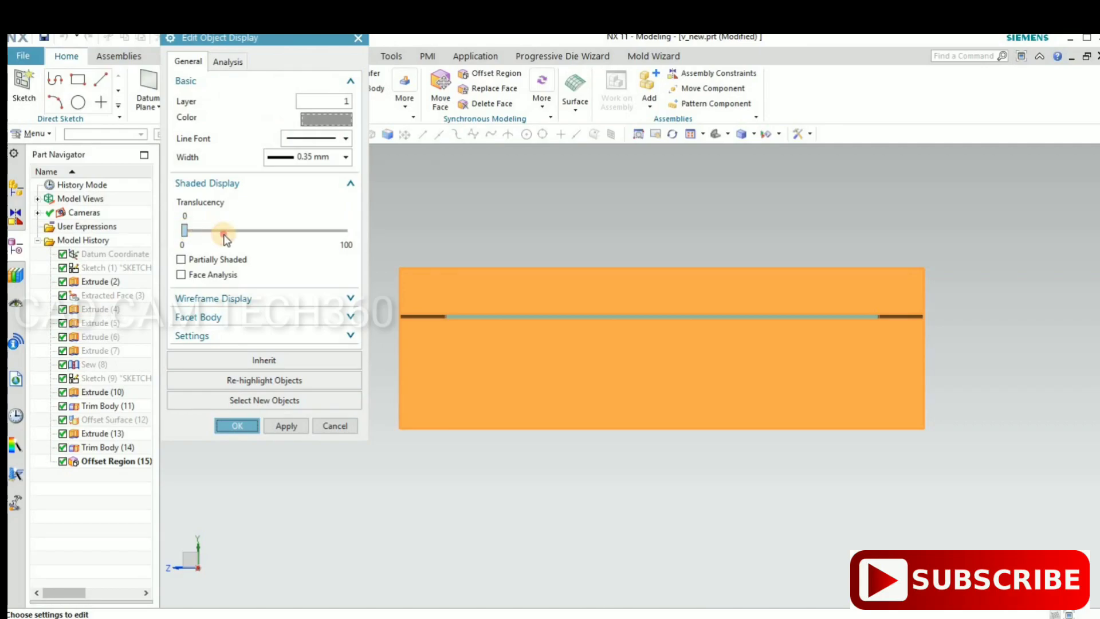
click(236, 424)
Orbit and fit the view to inspect the V-shaped gap through the translucent dies.
scroll(681, 452, down, 3)
mouse_move(677, 465)
middle_down()
mouse_move(682, 487)
mouse_move(670, 489)
mouse_move(688, 492)
mouse_move(744, 376)
mouse_move(730, 344)
mouse_move(751, 474)
mouse_move(724, 498)
mouse_move(751, 498)
mouse_move(718, 504)
mouse_move(810, 456)
middle_up()
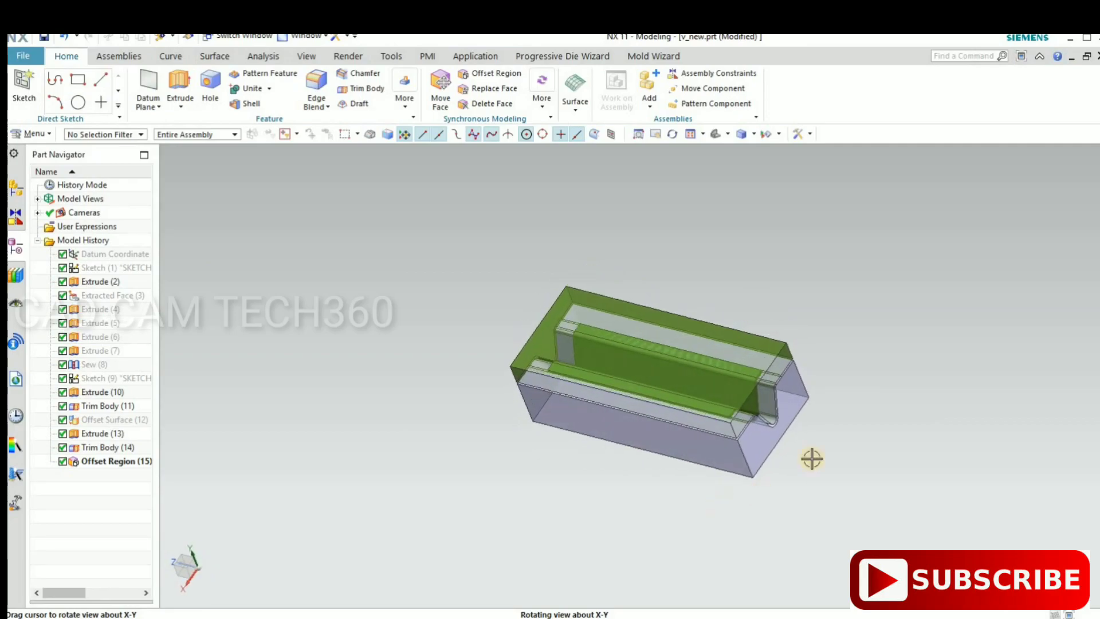
scroll(831, 387, up, 3)
key(ctrl+f)
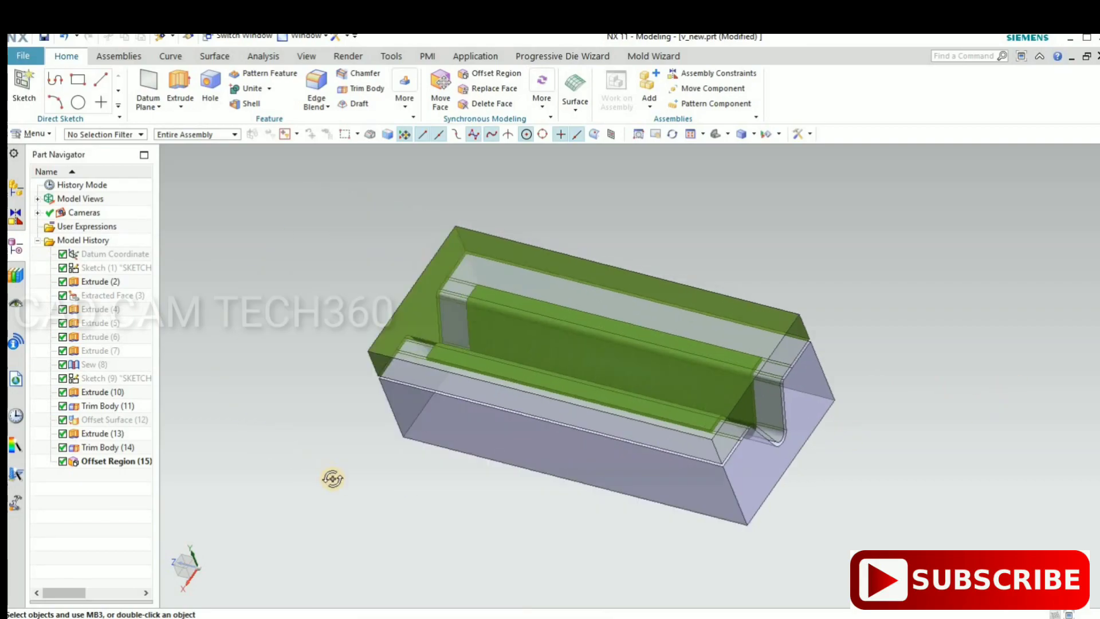
mouse_move(332, 479)
middle_down()
mouse_move(329, 491)
mouse_move(373, 498)
mouse_move(320, 462)
middle_up()
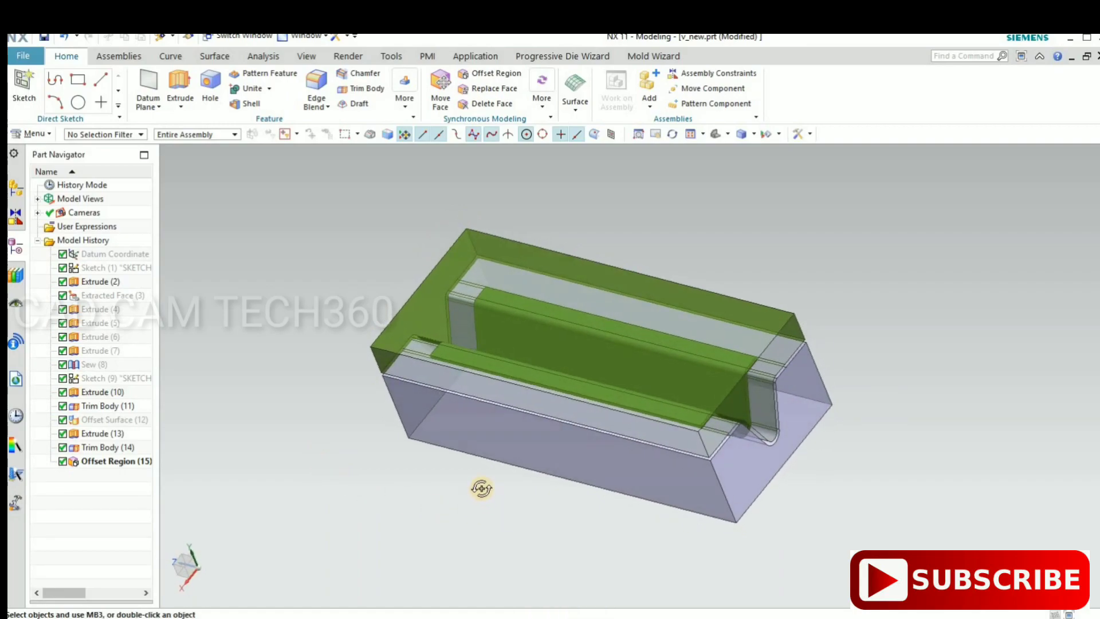
mouse_move(481, 488)
middle_down()
mouse_move(466, 481)
mouse_move(474, 496)
mouse_move(465, 501)
middle_up()
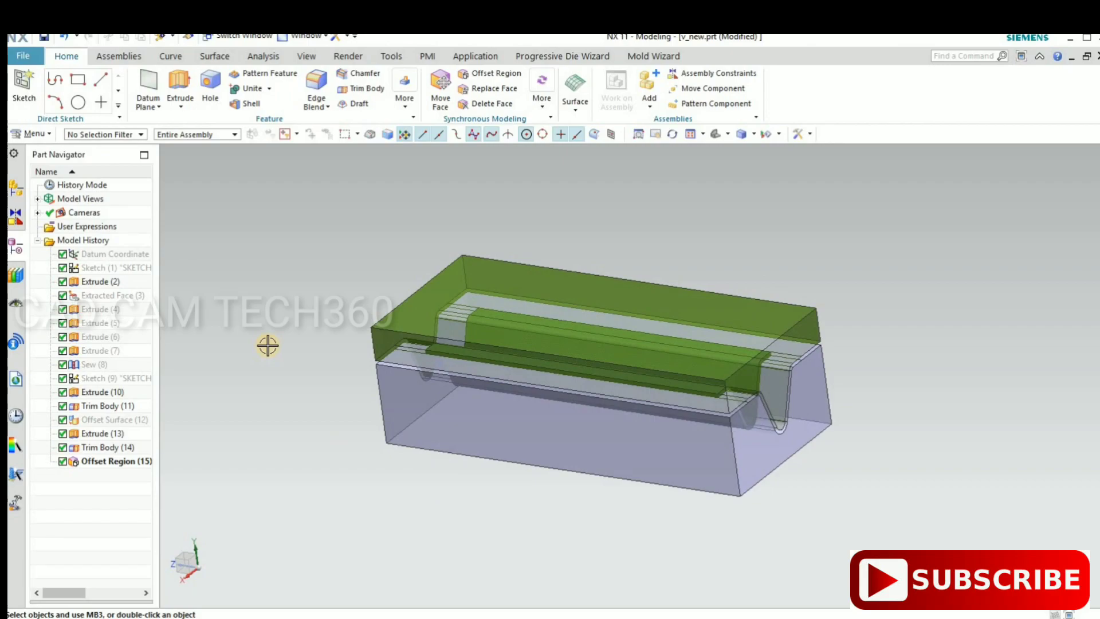